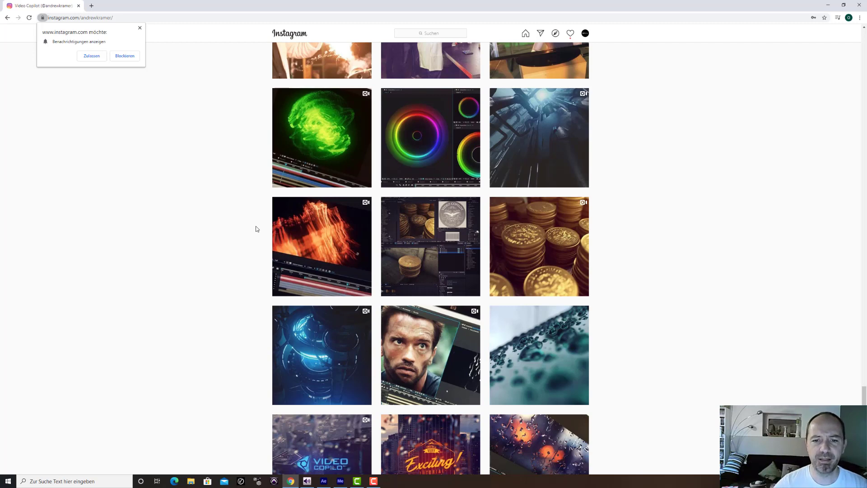
Step: Switch from the browser to After Effects and scrub through the first second of the Spinning3 composition's wave animation
click(828, 5)
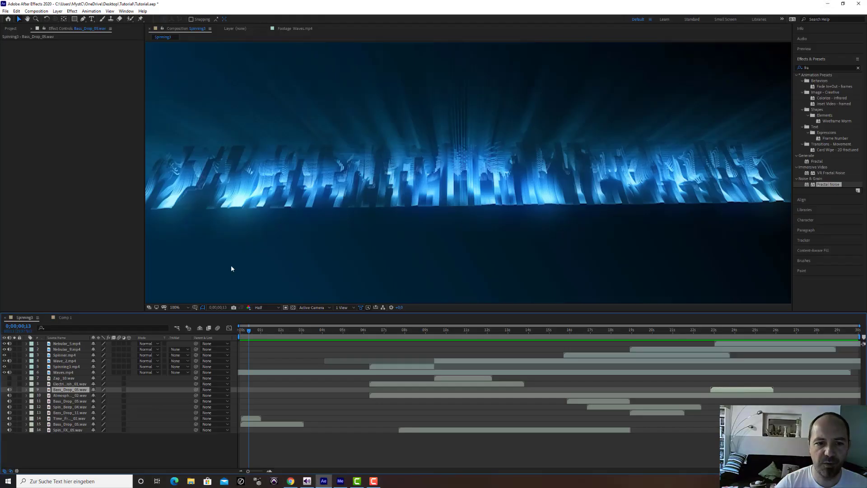
mouse_move(255, 332)
mouse_down()
mouse_move(247, 335)
mouse_move(258, 337)
mouse_up()
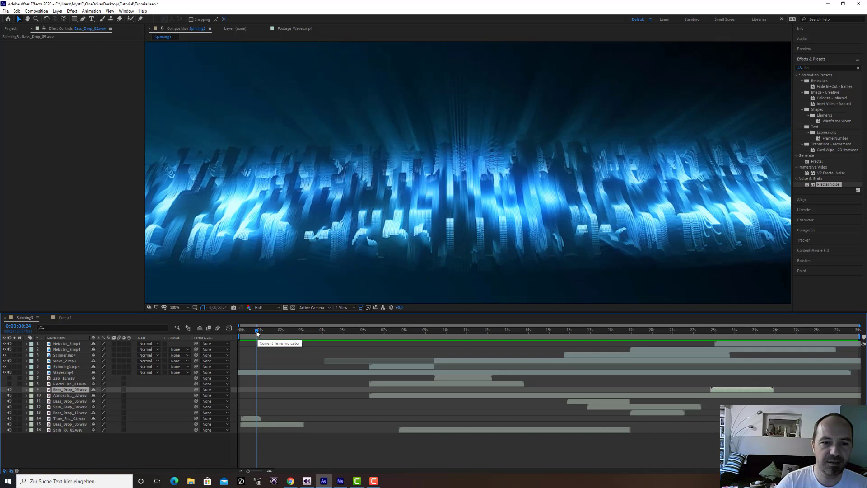
drag(258, 336, 254, 333)
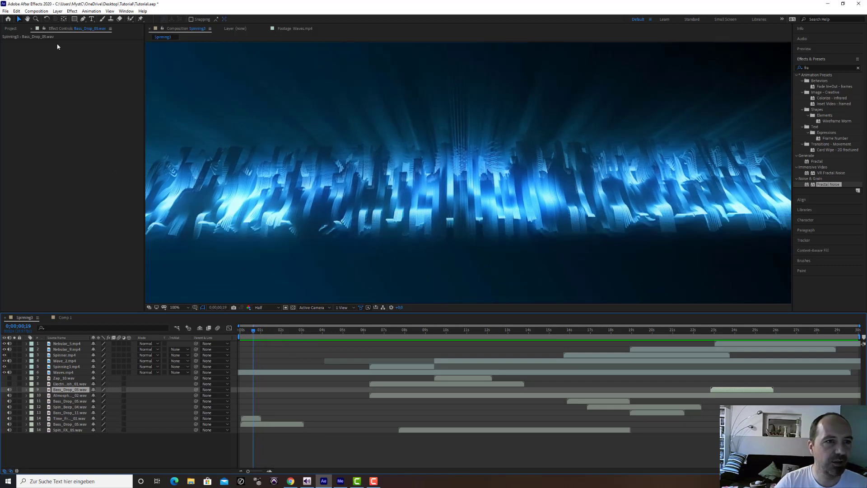
Step: Create a new composition with a frame rate of 25 frames per second and a duration of 10 seconds
click(37, 13)
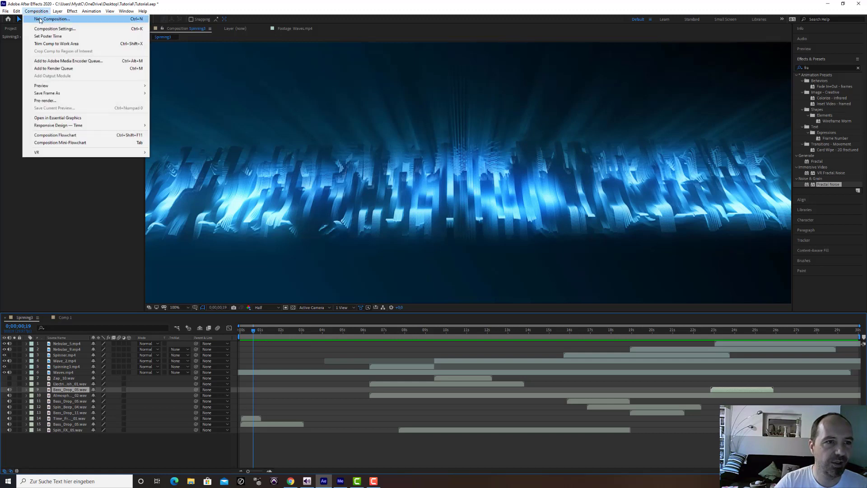
click(40, 20)
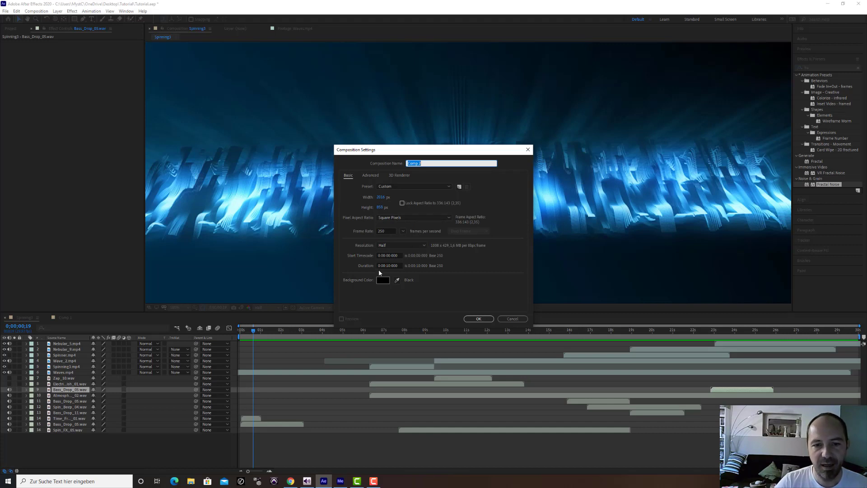
click(385, 231)
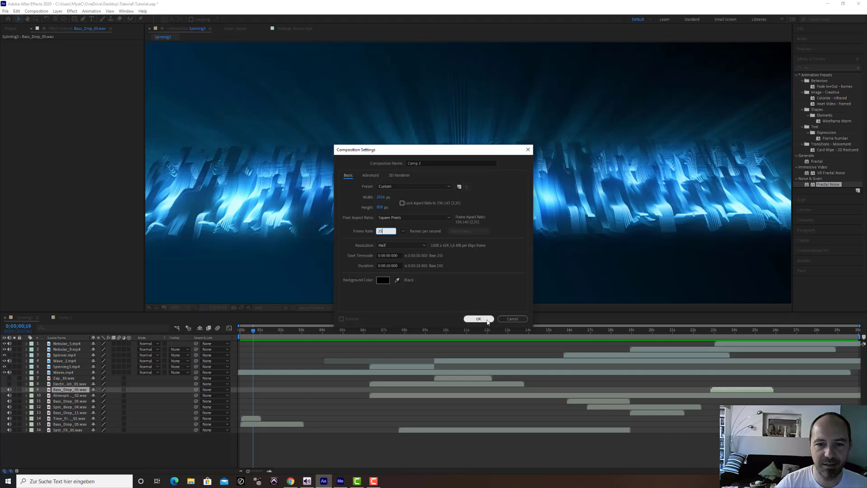
click(479, 318)
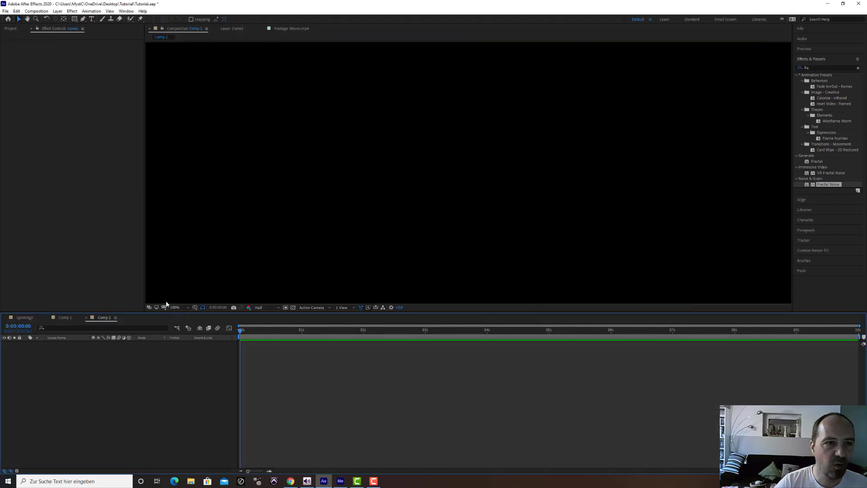
Step: Add a black solid layer at composition size and name it Noise
click(58, 11)
mouse_move(113, 20)
click(197, 28)
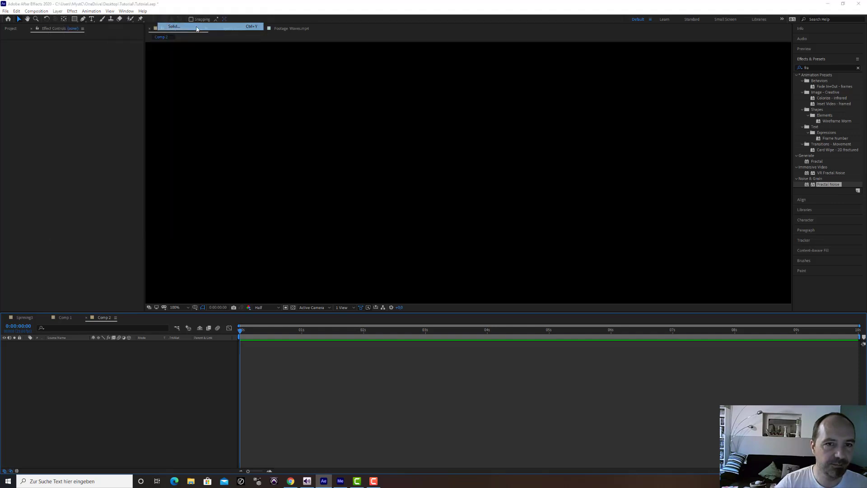
text(No)
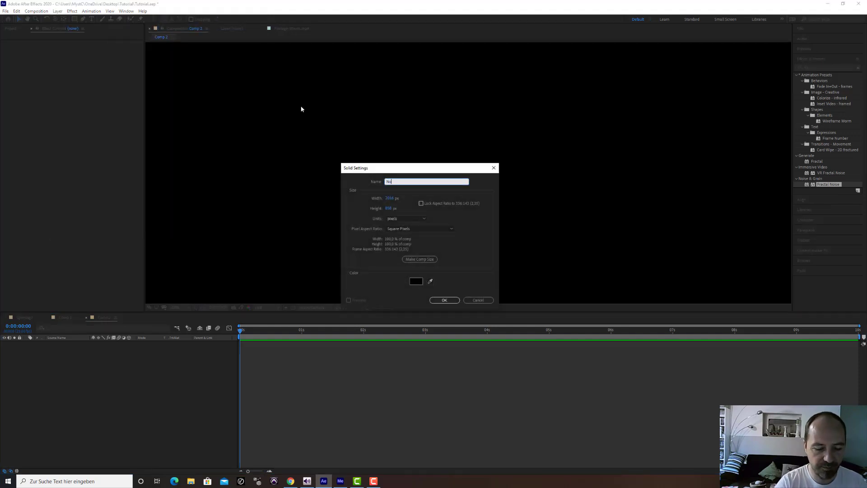
text(ise)
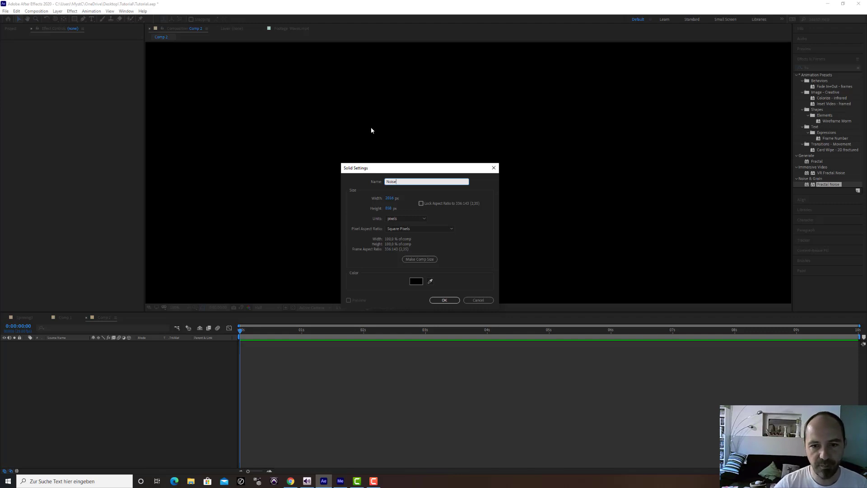
click(445, 300)
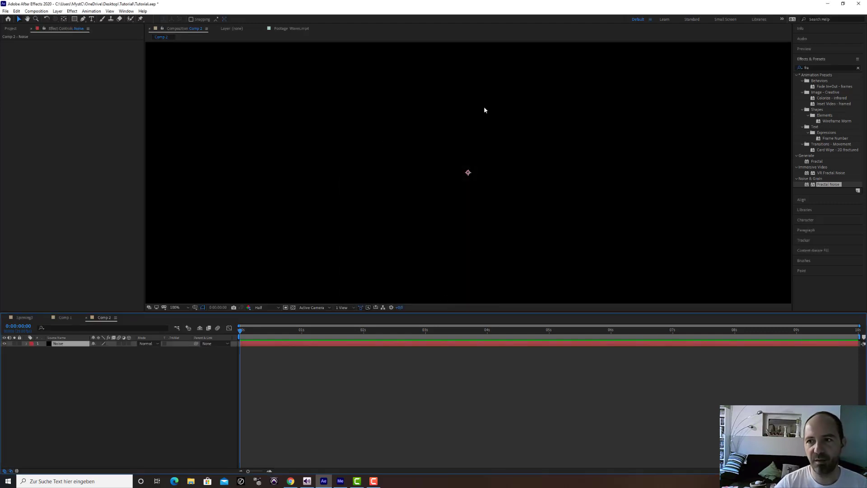
Step: Apply the Fractal Noise effect to the Noise layer and set its noise type to Block
drag(820, 185, 283, 345)
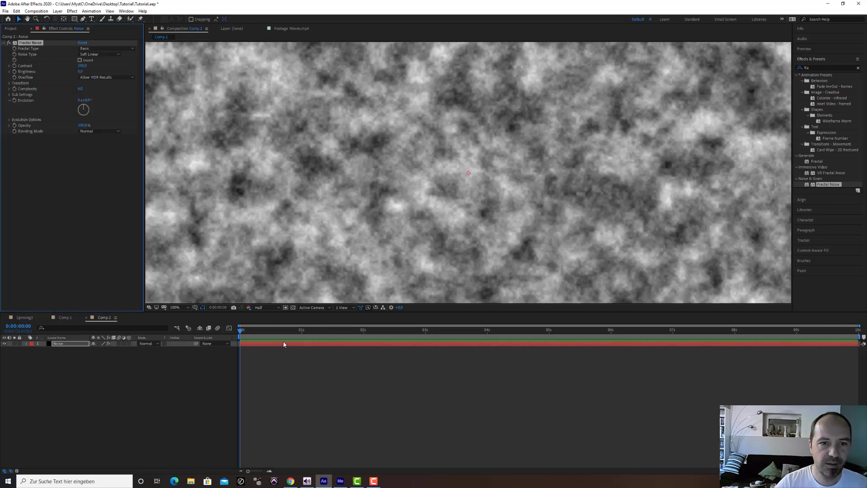
click(100, 54)
click(108, 62)
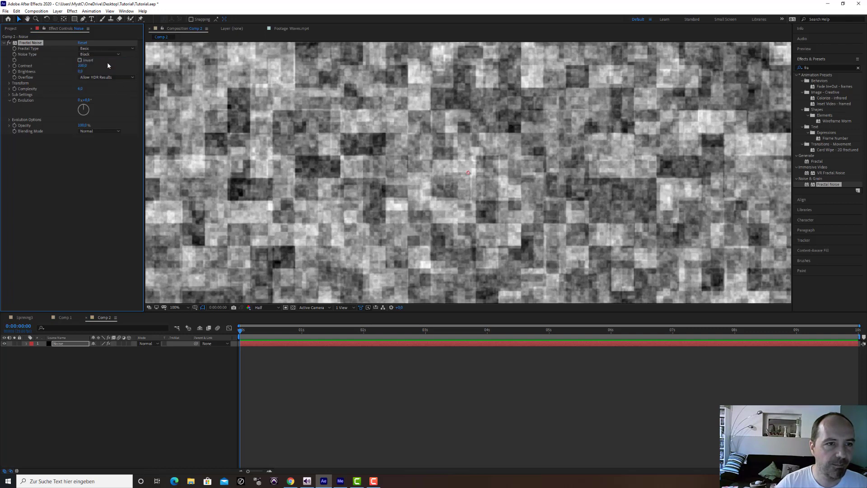
Step: Turn off uniform scaling in the Fractal Noise transform settings and set the scale width to 30
click(9, 84)
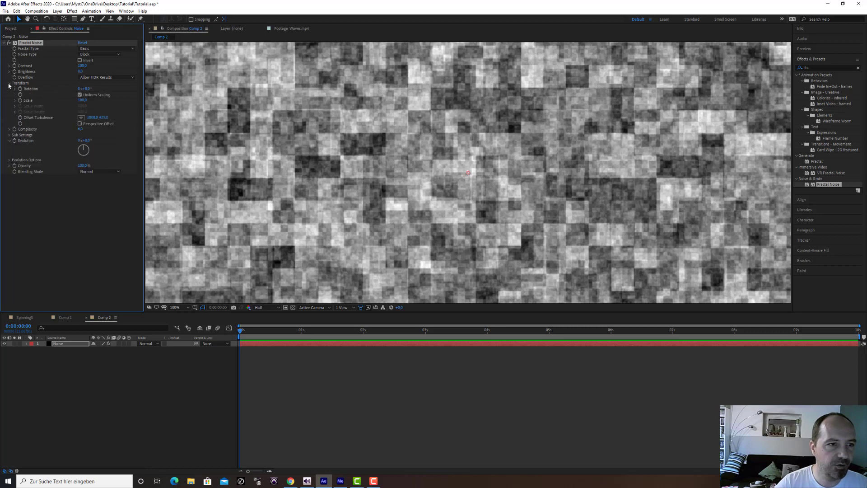
click(80, 95)
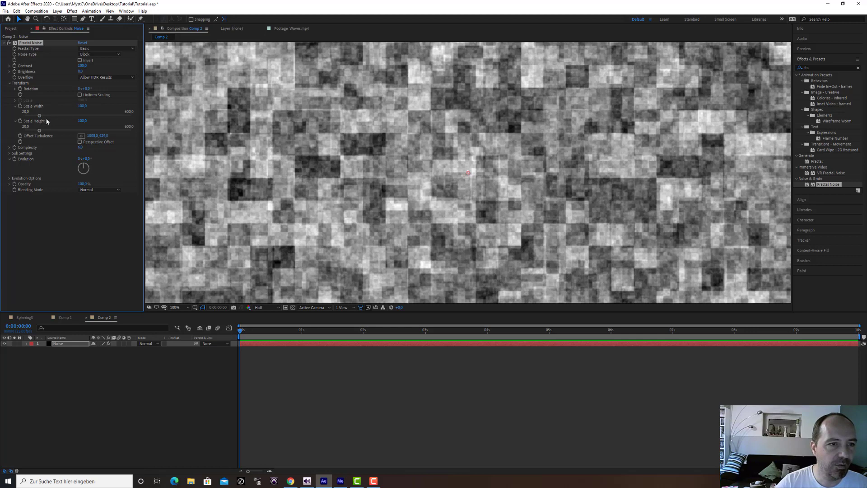
click(81, 106)
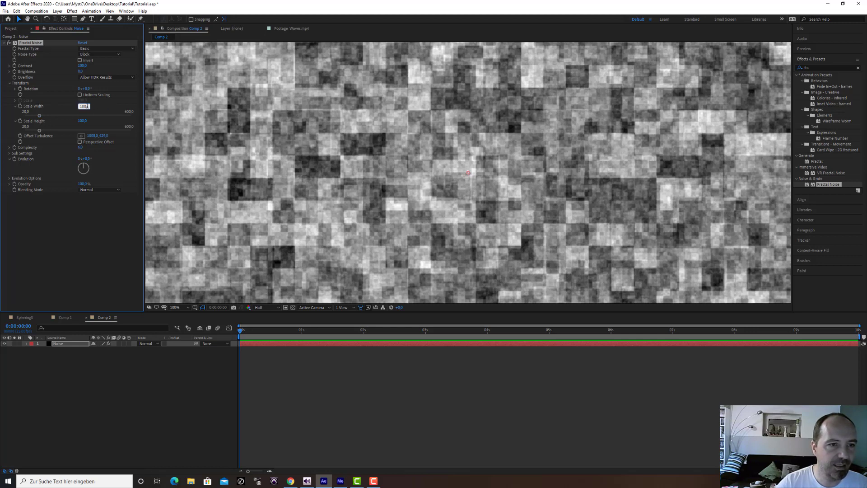
drag(90, 107, 60, 107)
text(30)
key(Return)
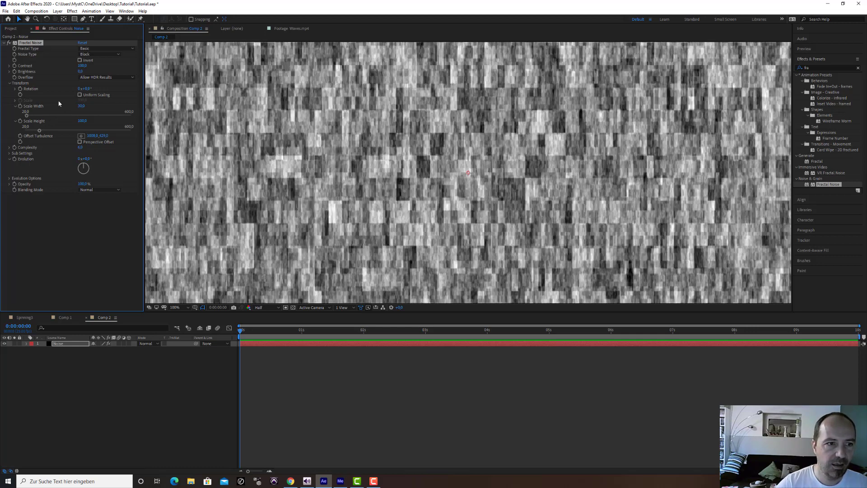
Step: Set the Fractal Noise scale height to 400 and reduce its complexity to slightly above 1
drag(40, 130, 90, 130)
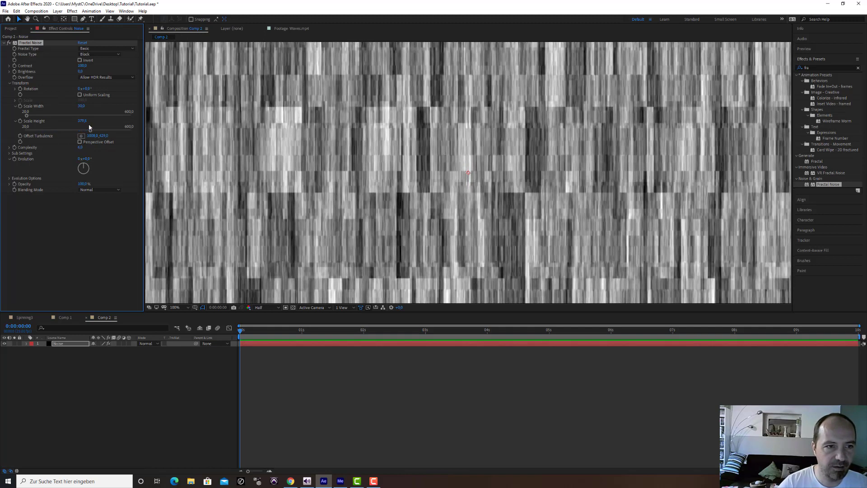
click(84, 121)
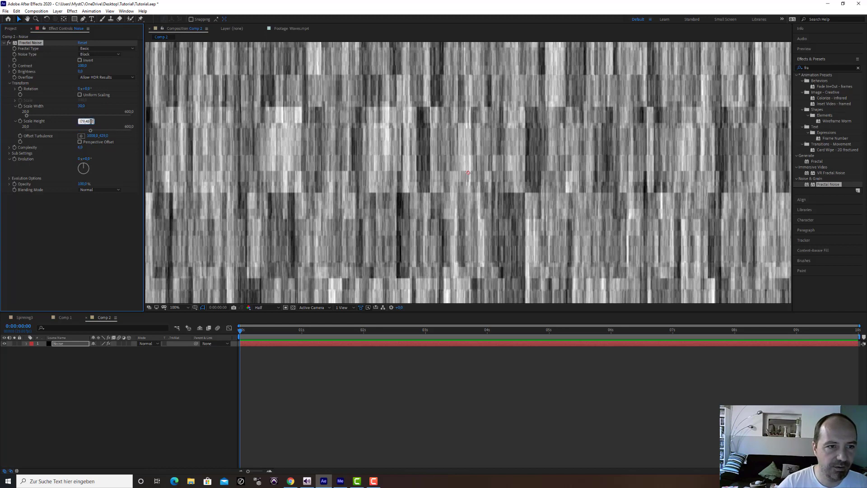
drag(93, 121, 63, 129)
key(BackSpace)
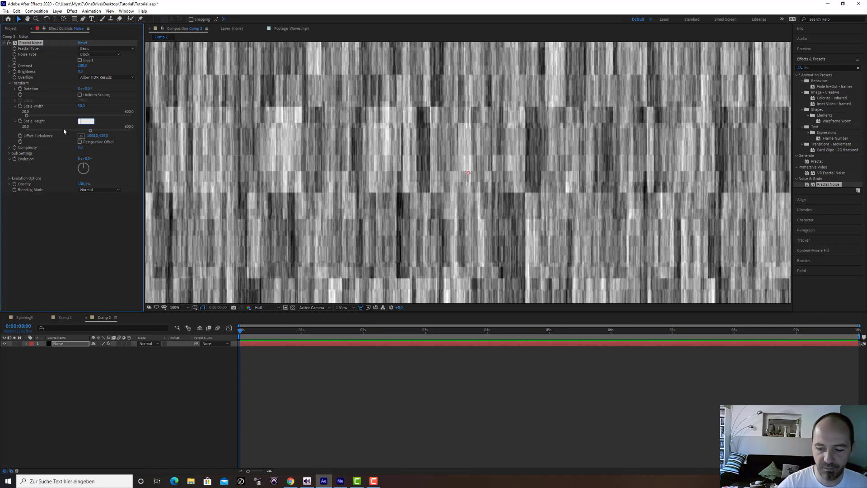
text(400)
key(Return)
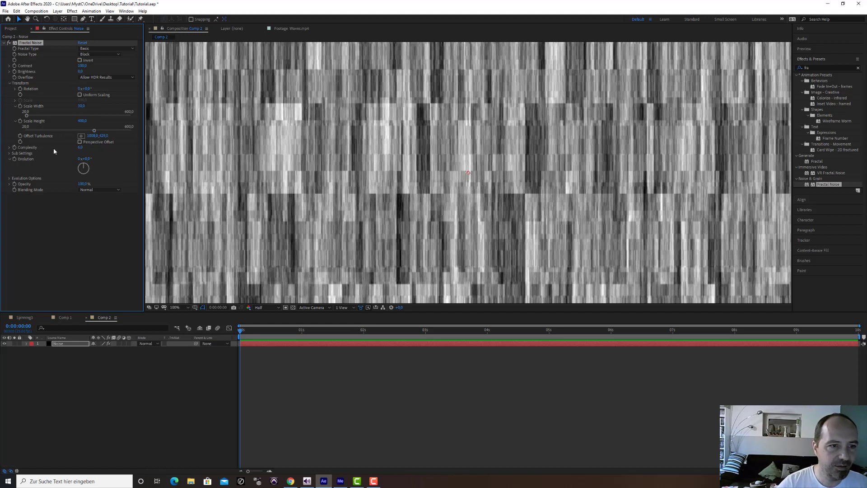
click(81, 148)
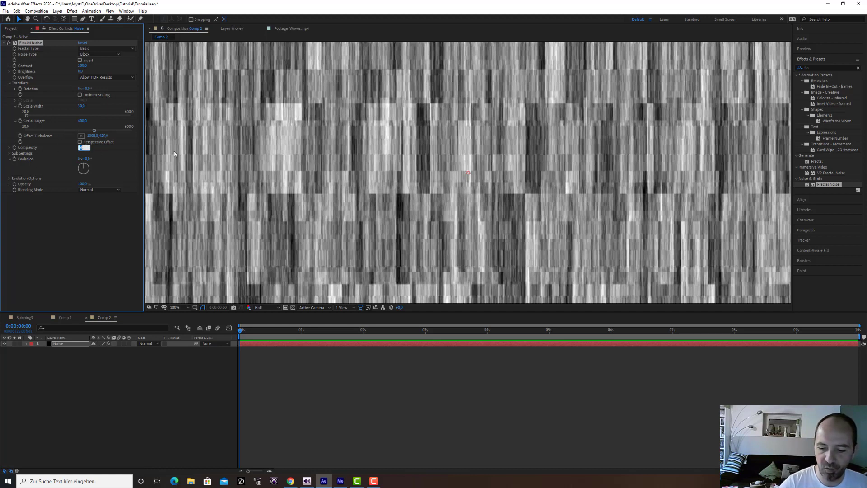
key(Return)
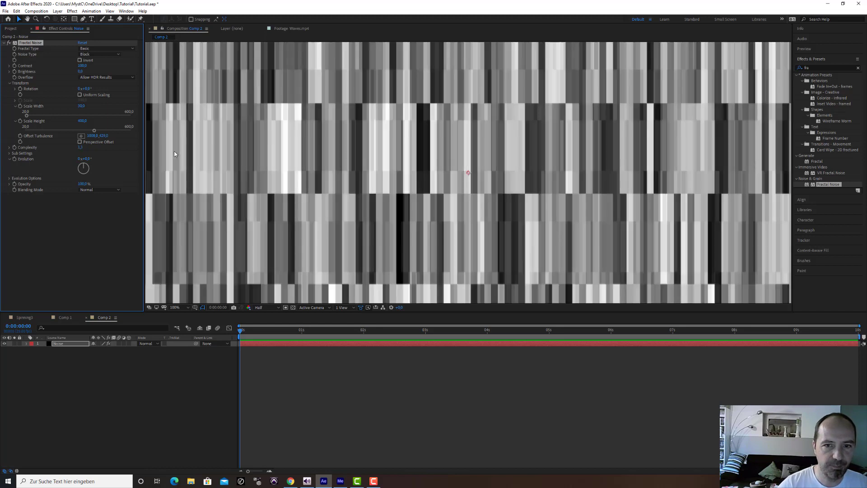
Step: Find the CC Ball Action effect and apply it to the Noise layer
click(828, 68)
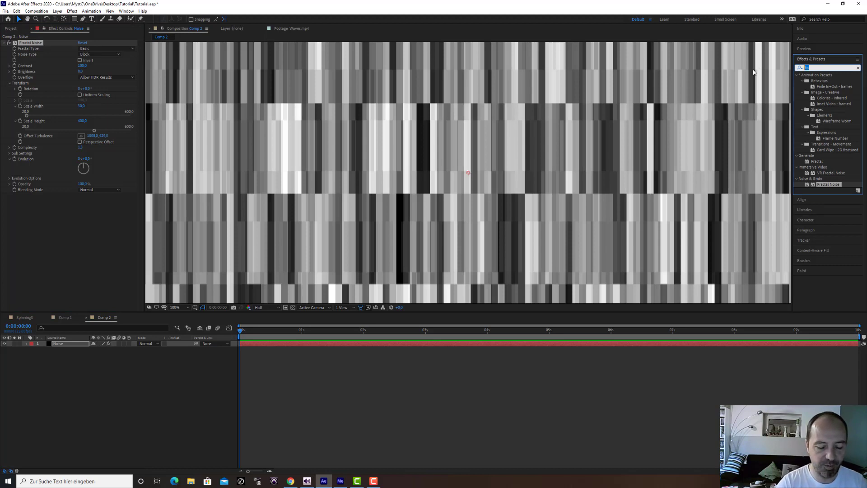
text(cc ball)
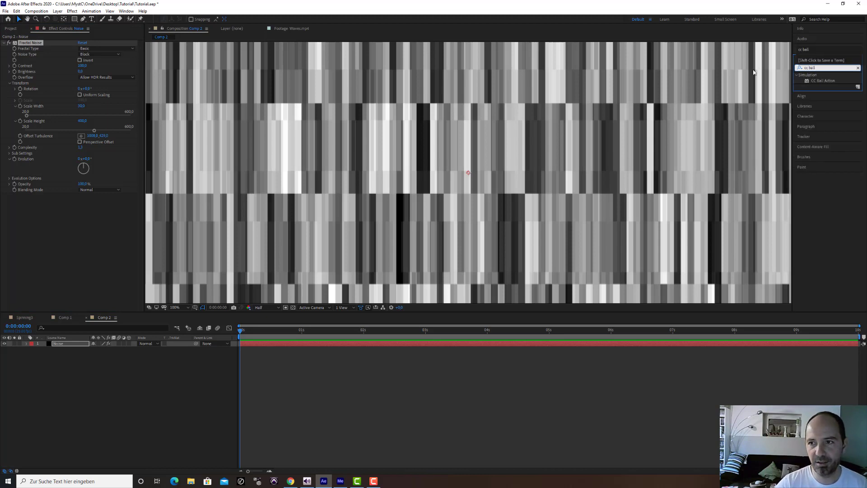
drag(831, 81, 713, 126)
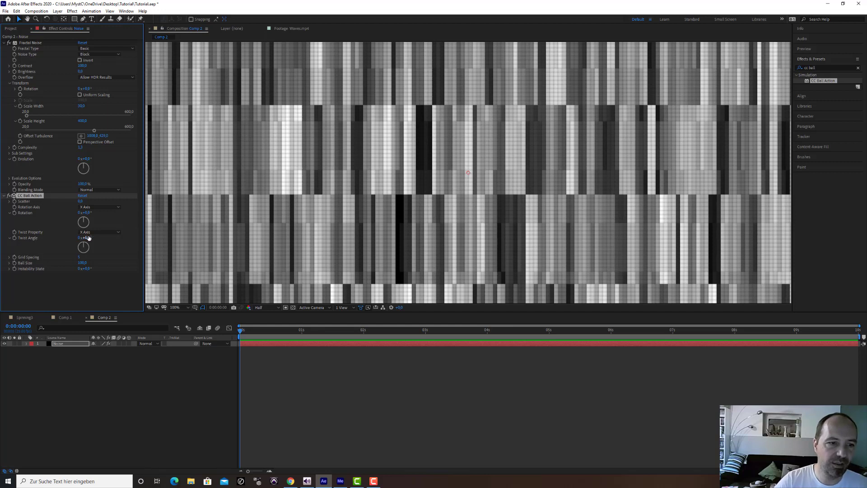
Step: Set the CC Ball Action twist property to Blue and raise the twist angle so the ball columns fan out
click(108, 233)
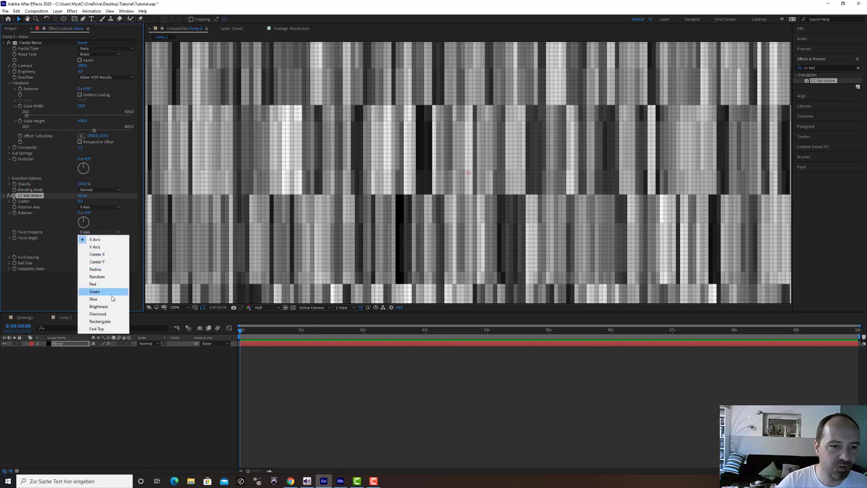
click(93, 299)
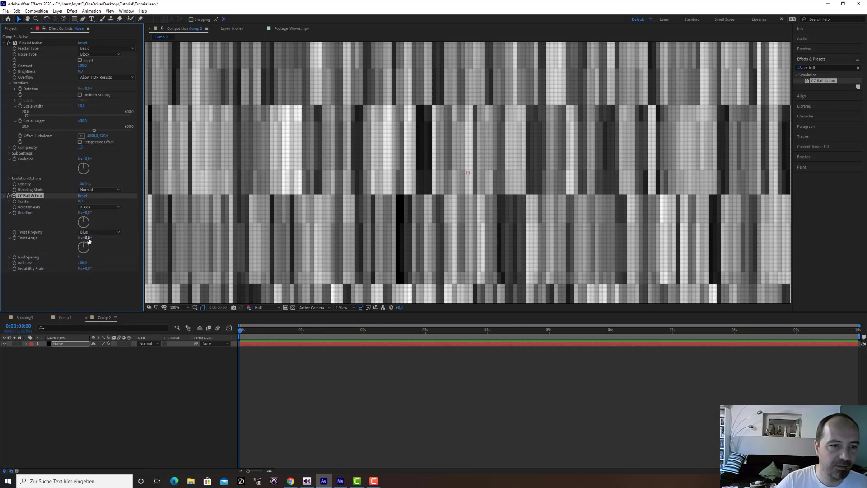
drag(86, 238, 111, 240)
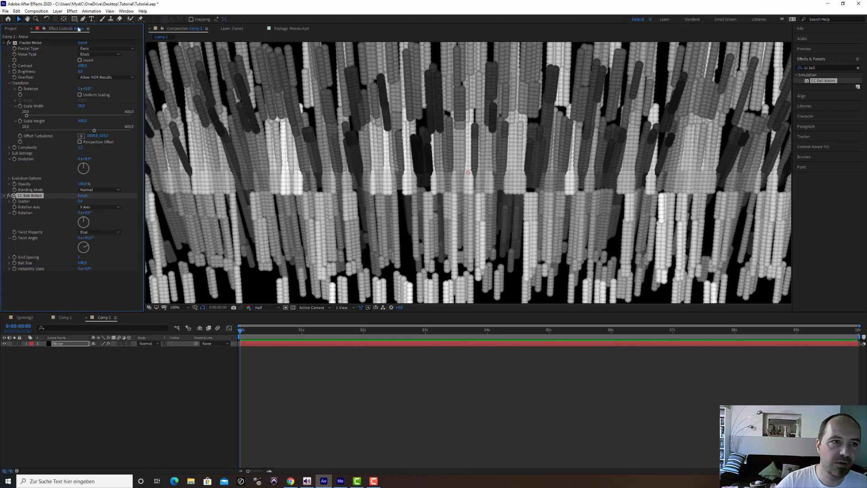
Step: Add a two-node camera layer to the composition, choosing a lens preset for it
click(58, 10)
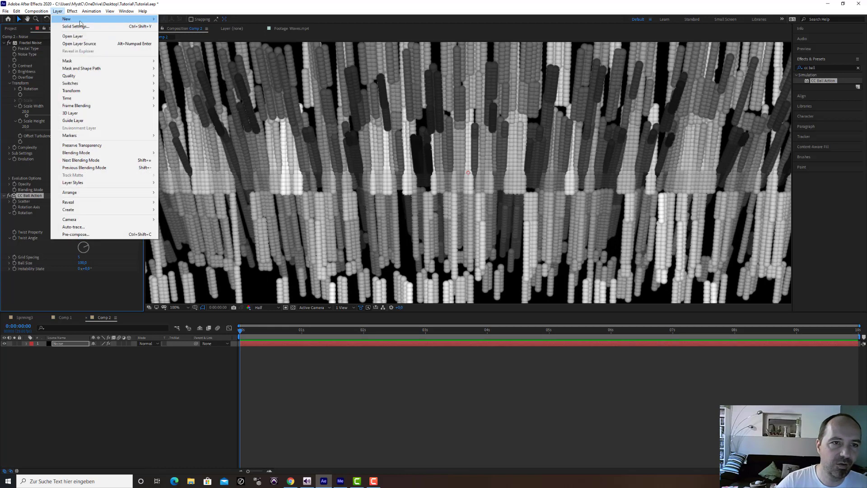
mouse_move(80, 19)
click(193, 41)
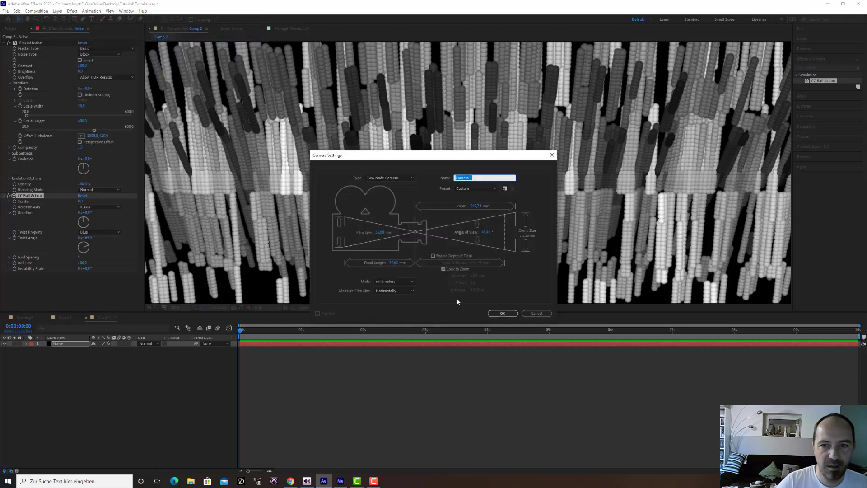
click(485, 188)
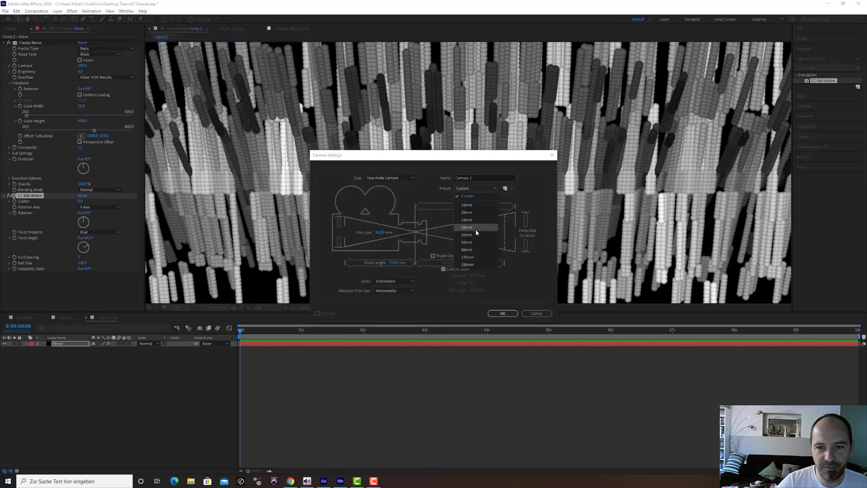
click(486, 266)
click(502, 313)
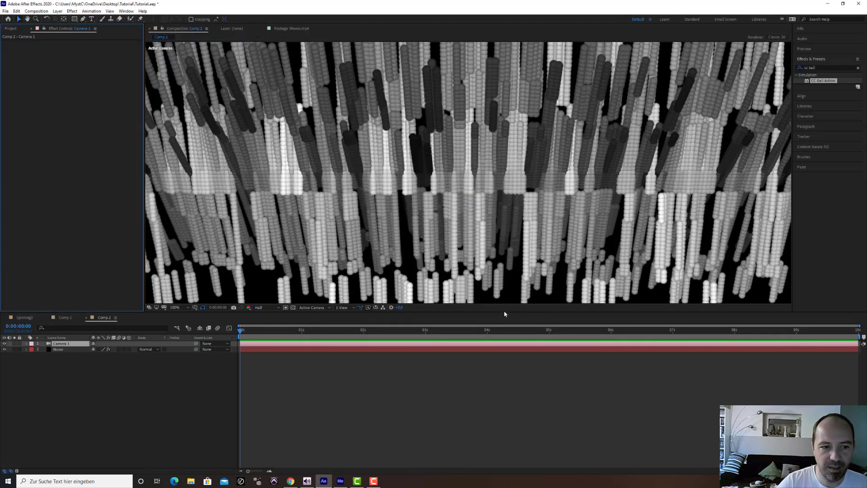
Step: Orbit the camera with the Orbit Camera Tool to view the ball columns from an oblique angle
click(56, 20)
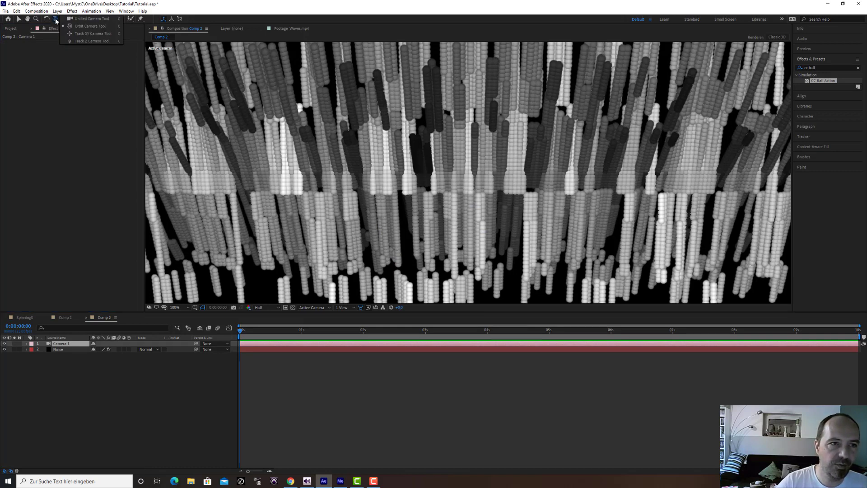
click(76, 27)
drag(434, 204, 409, 219)
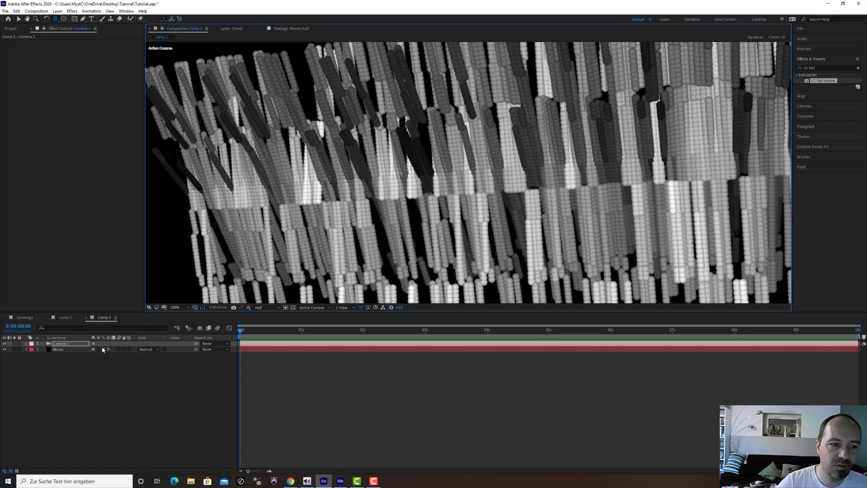
Step: Try Y Axis as the Noise layer's CC Ball Action rotation axis and orbit the camera around the ball columns
click(73, 350)
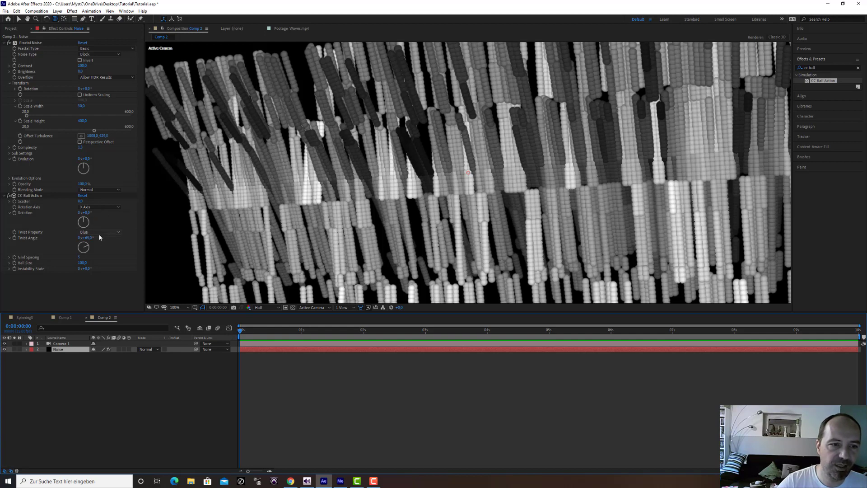
click(110, 208)
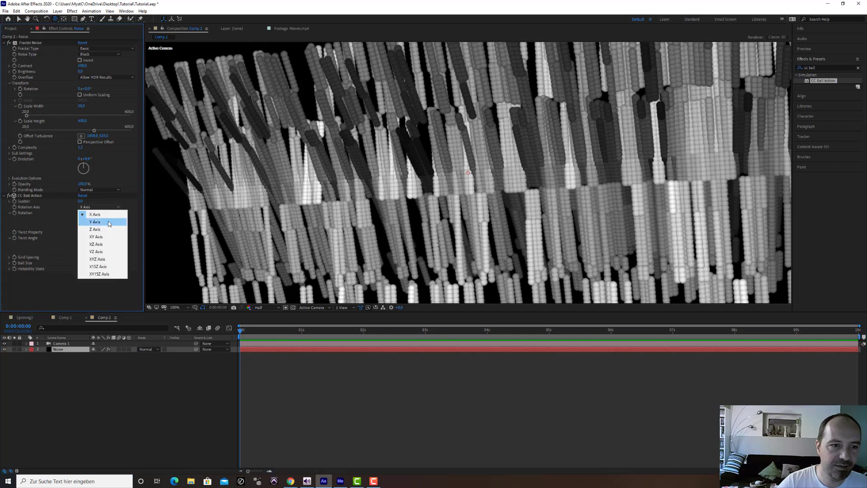
click(111, 222)
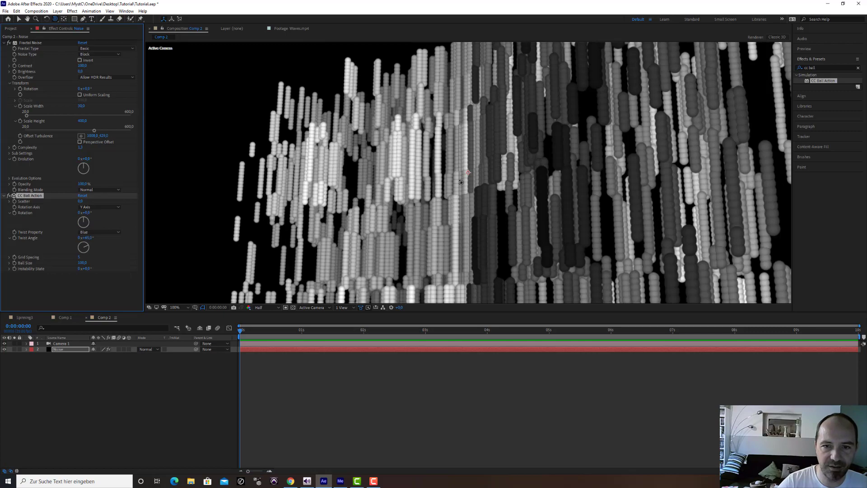
drag(461, 183, 520, 143)
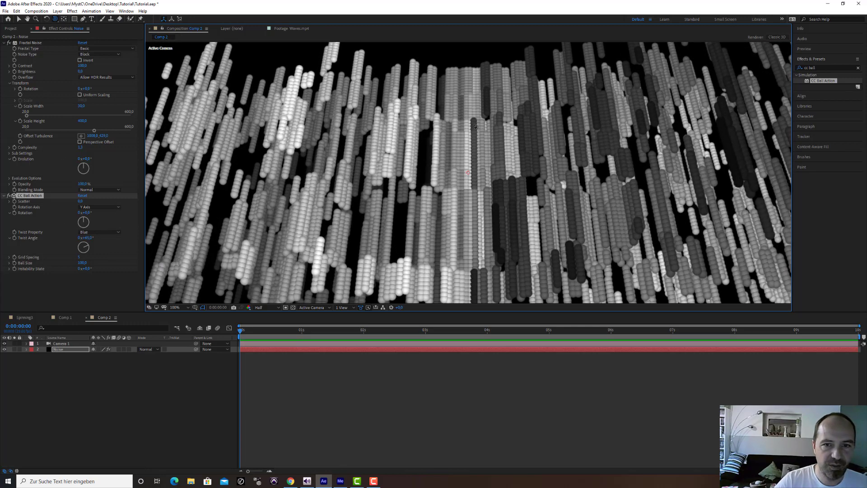
Step: With CC Ball Action turned off, keyframe Fractal Noise's Offset Turbulence at the first frame and raise its vertical offset at the last frame
click(9, 196)
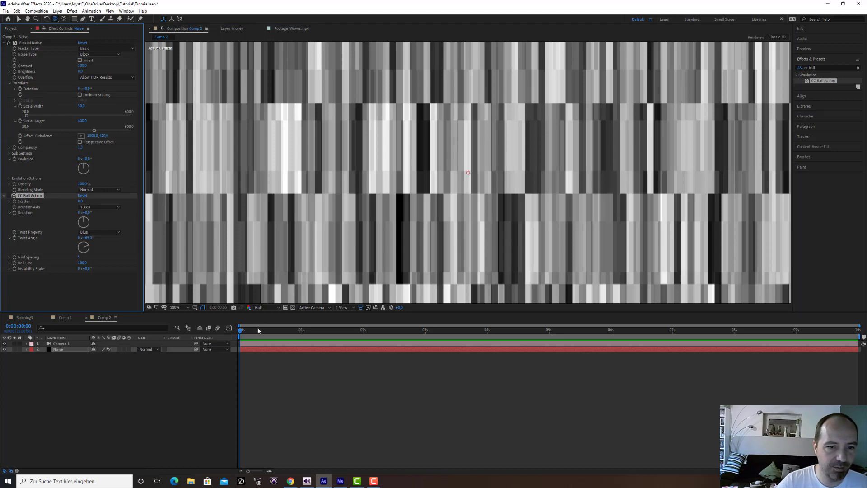
click(20, 136)
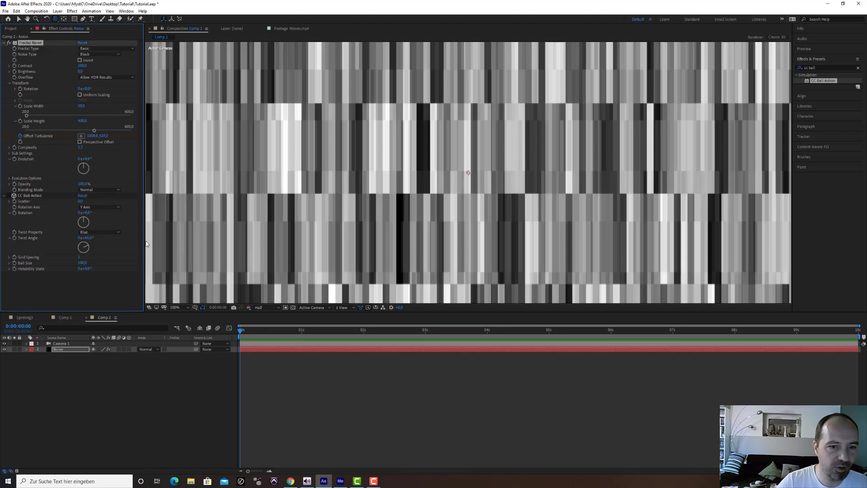
key(Page_Down)
drag(284, 336, 864, 336)
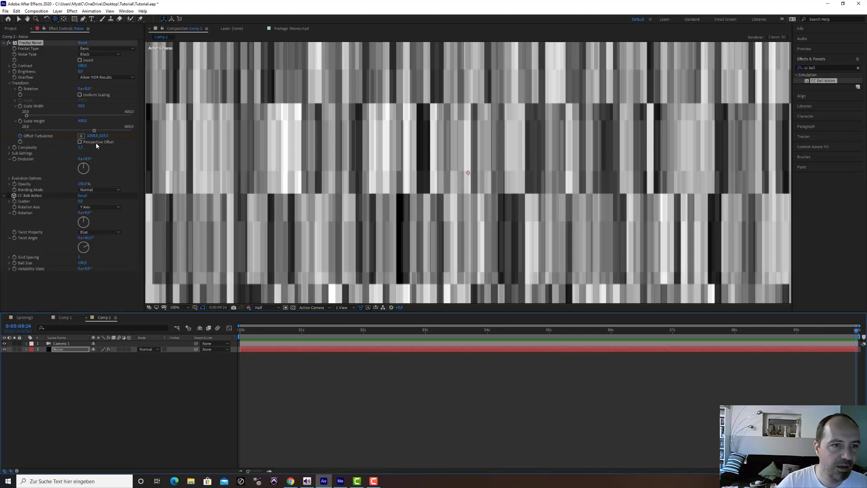
drag(103, 135, 353, 139)
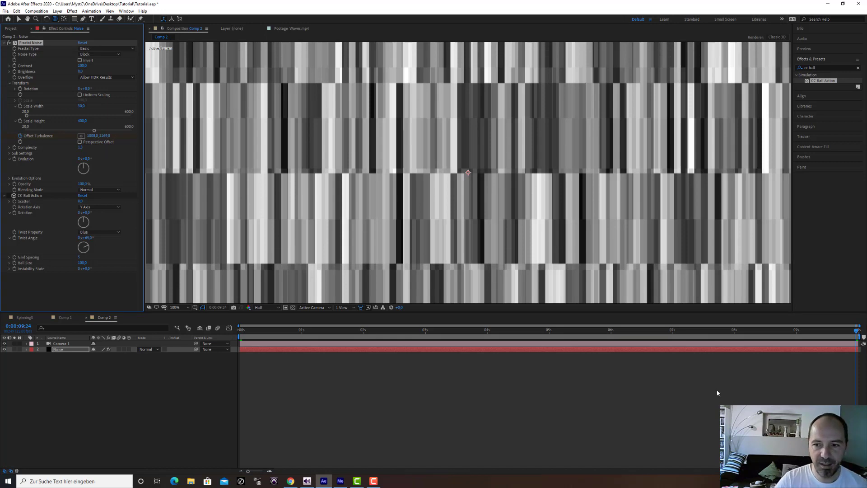
Step: Scrub through the moving noise pattern, turn CC Ball Action back on and scrub back to the first frame
drag(765, 330, 577, 312)
click(384, 330)
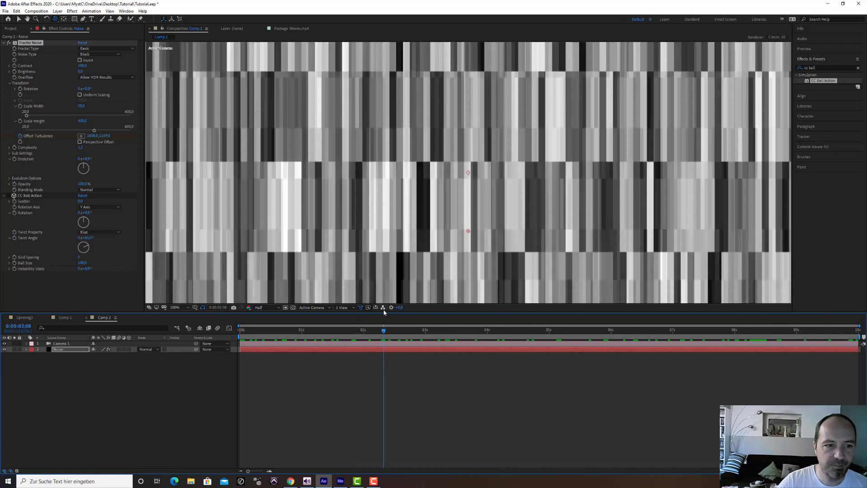
click(8, 196)
drag(383, 334, 226, 337)
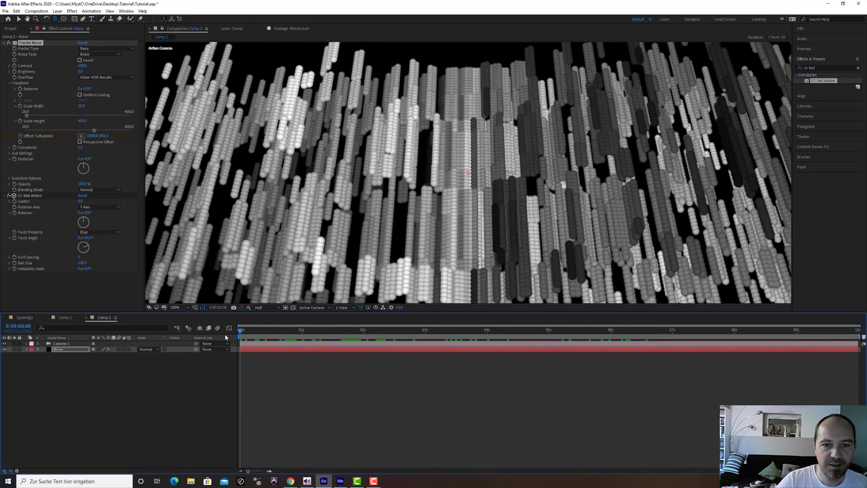
Step: Set the CC Ball Action rotation axis to X Axis and orbit the camera to face the columns from the front
click(106, 208)
click(104, 212)
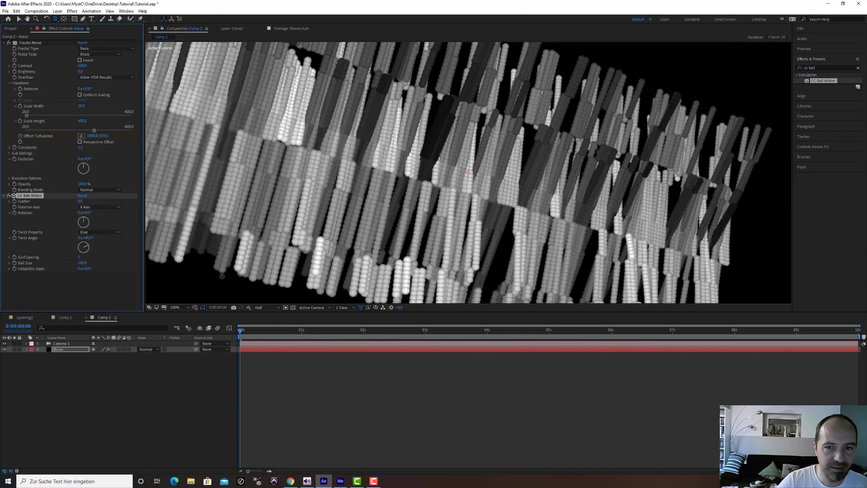
drag(247, 333, 361, 334)
drag(391, 245, 359, 179)
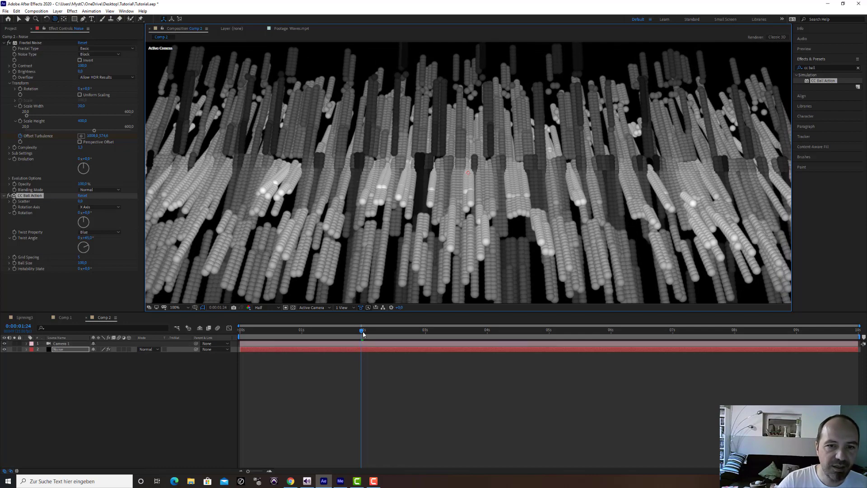
Step: Scrub the column animation and compare its look with the finished waves in the Spinning3 composition
drag(364, 333, 343, 339)
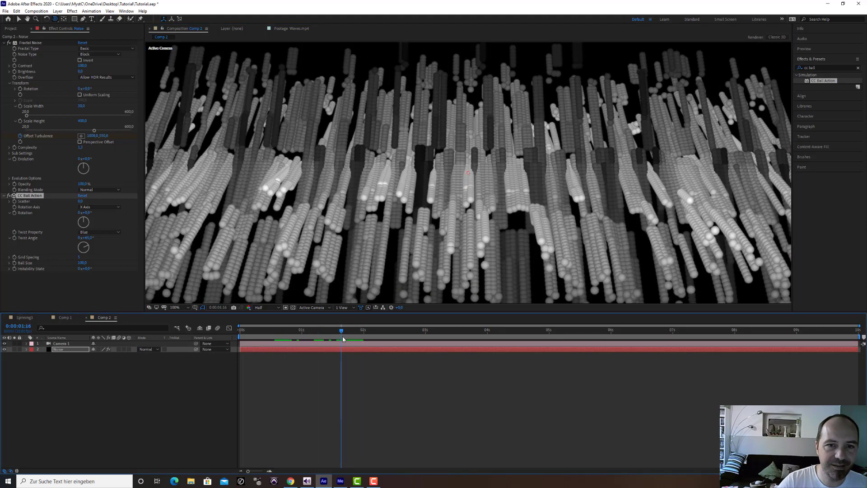
click(27, 318)
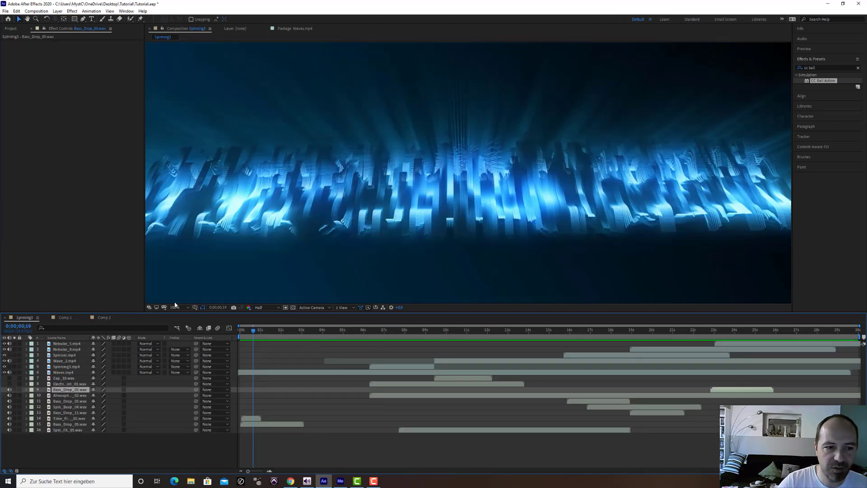
click(111, 318)
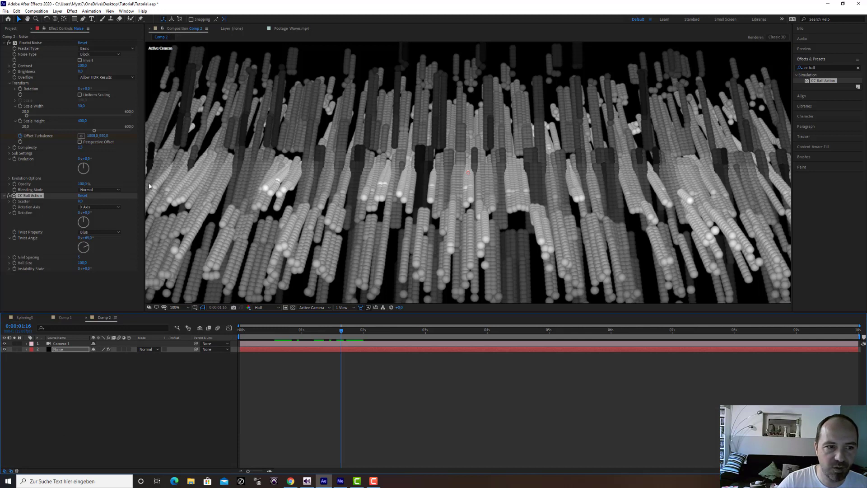
Step: Find the Directional Blur effect, apply it to the Noise layer and place it between Fractal Noise and CC Ball Action
click(825, 66)
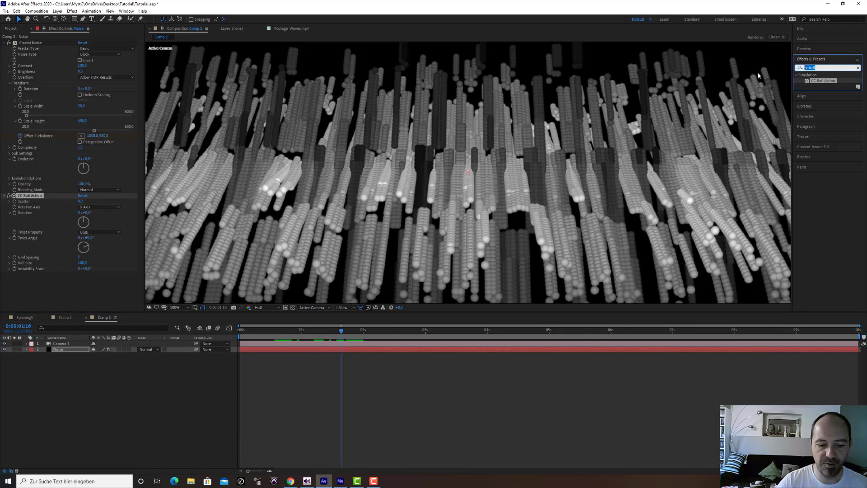
text(dire)
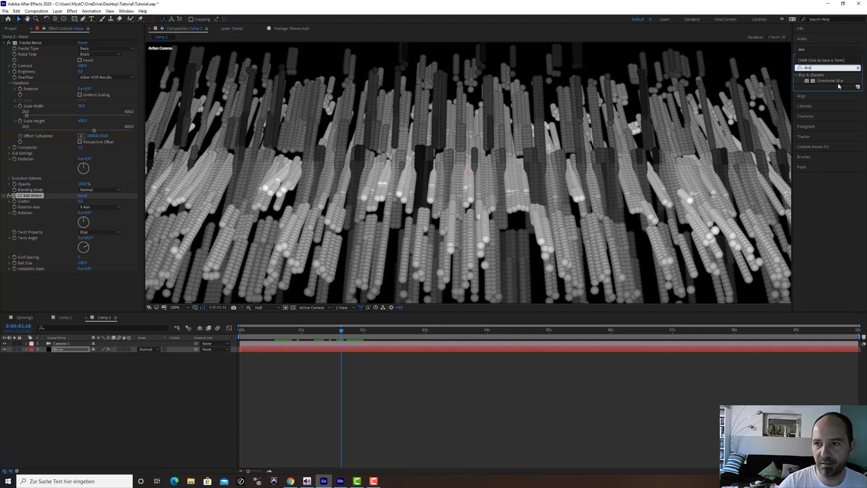
click(835, 81)
double_click(835, 81)
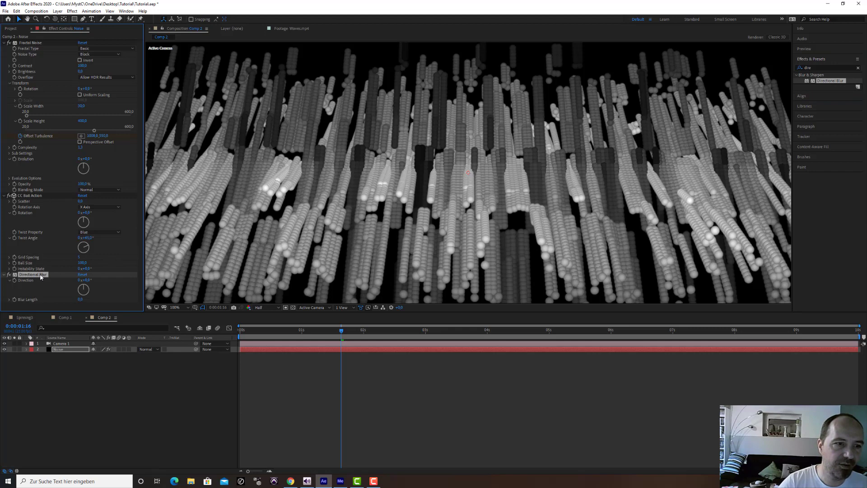
drag(42, 275, 59, 196)
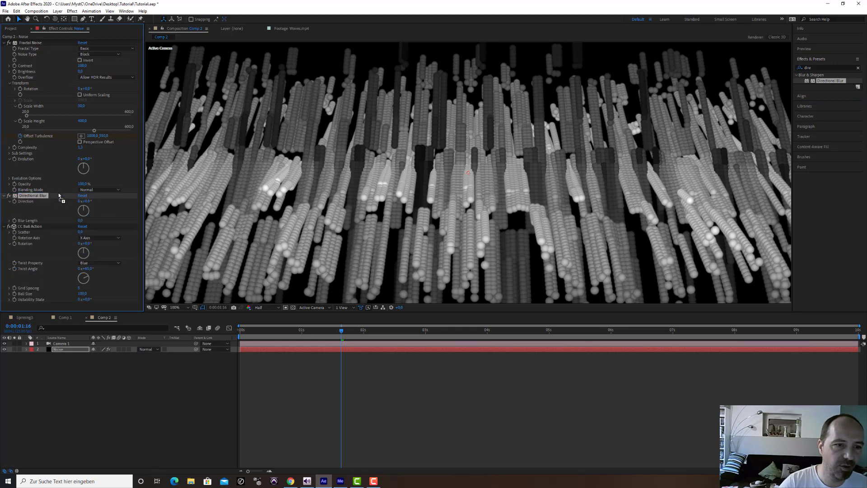
Step: Raise the Directional Blur length until the columns bend smoothly, judging the blur with CC Ball Action turned off and on and by scrubbing
click(9, 228)
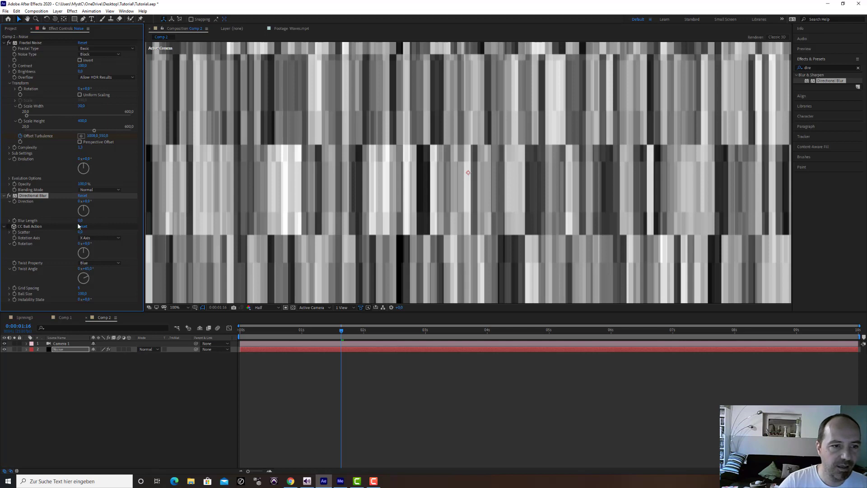
drag(82, 221, 134, 220)
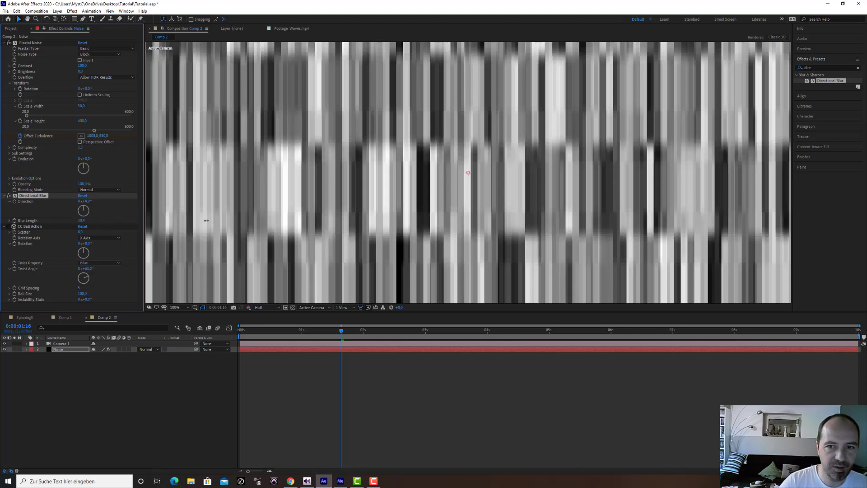
drag(206, 220, 155, 222)
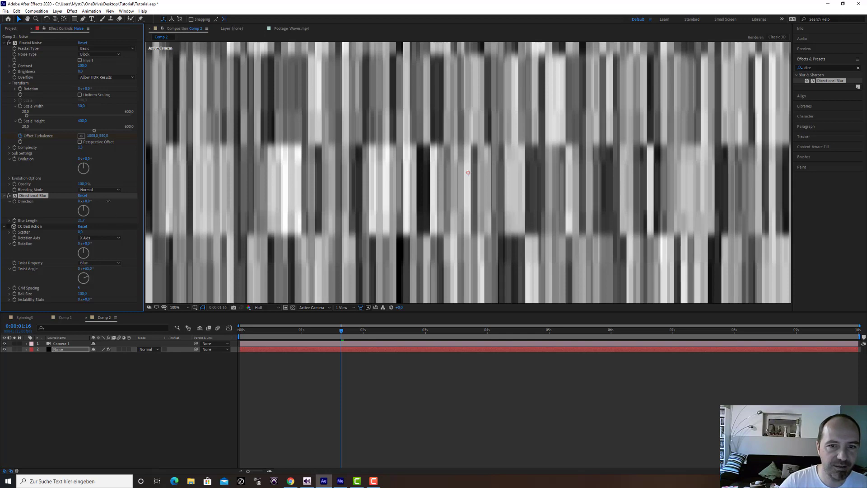
drag(91, 201, 82, 205)
click(88, 201)
key(Return)
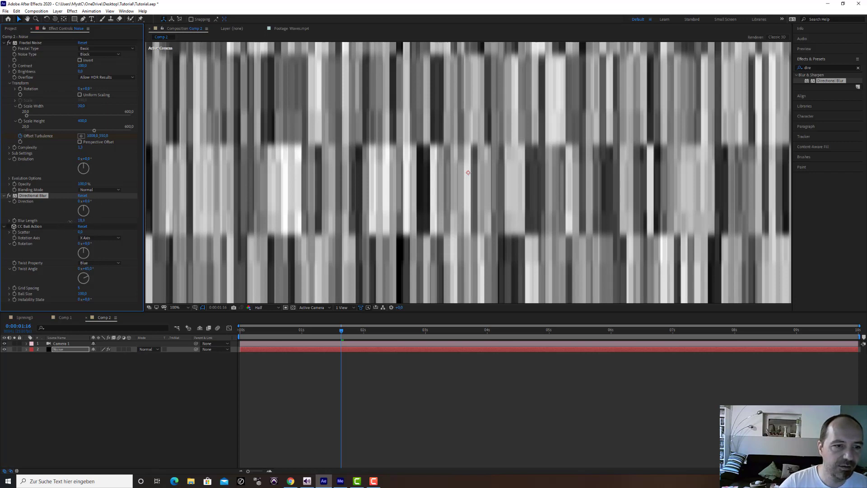
click(9, 227)
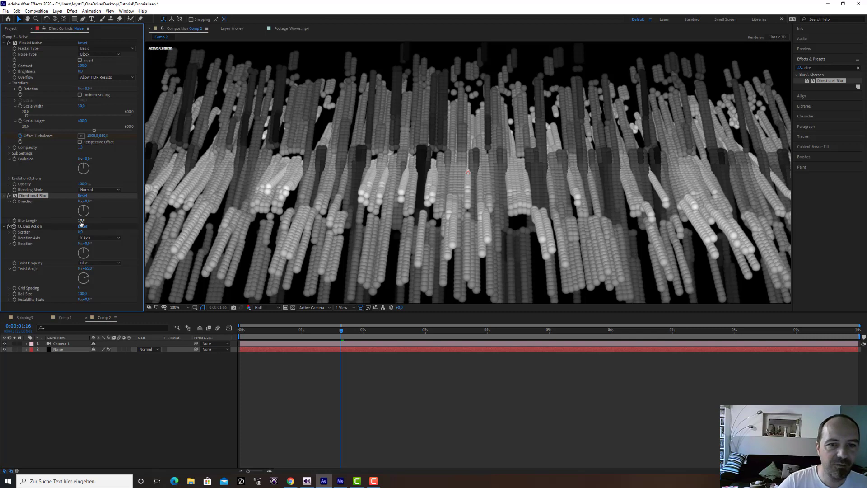
drag(81, 222, 245, 214)
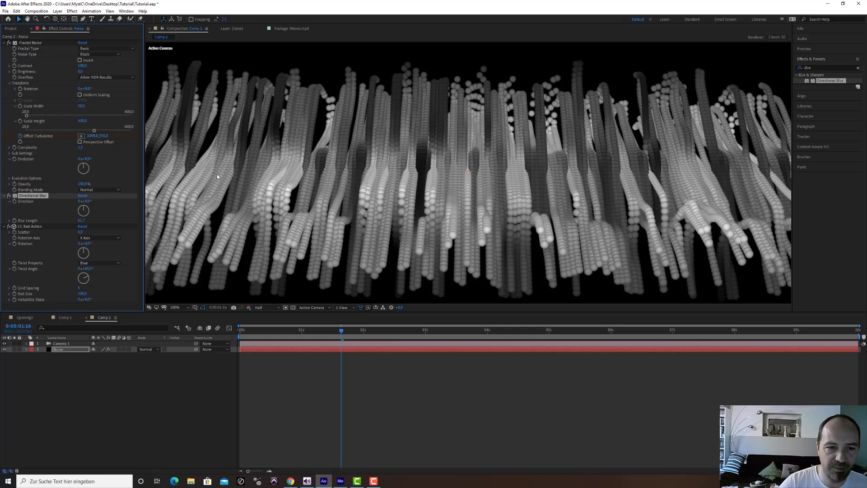
drag(342, 333, 408, 327)
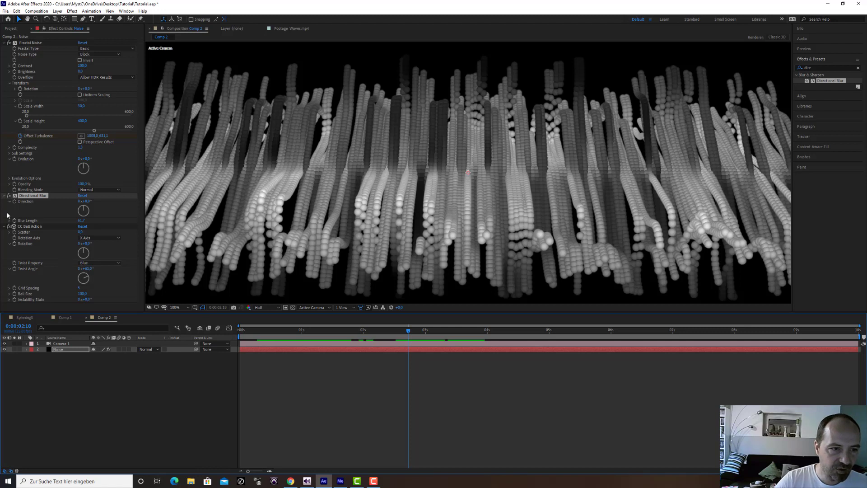
Step: Try a CC Ball Action grid spacing of 2 with a smaller ball size
click(5, 196)
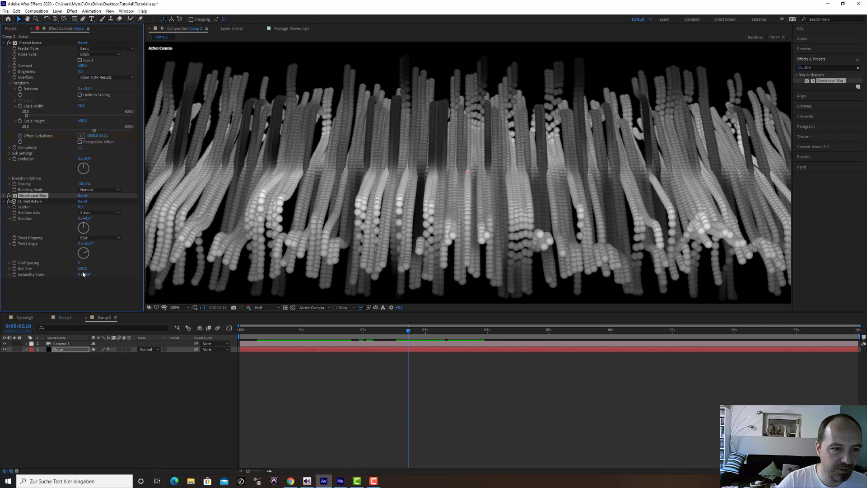
click(79, 263)
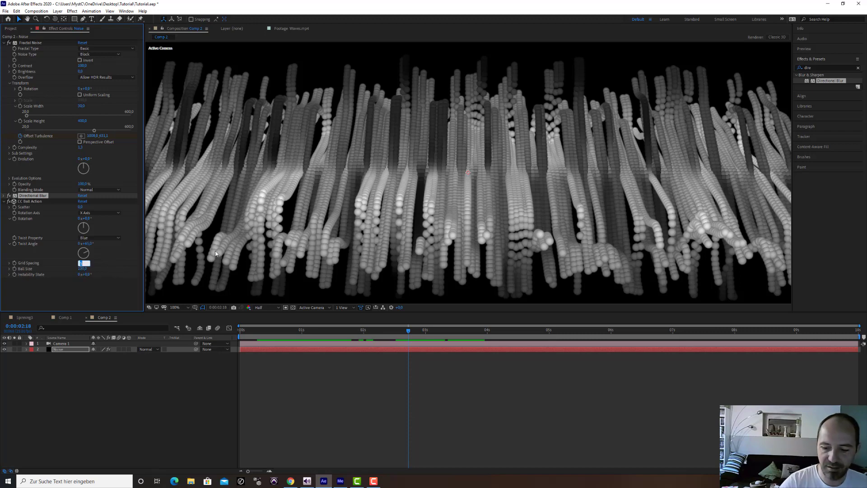
text(2)
key(Return)
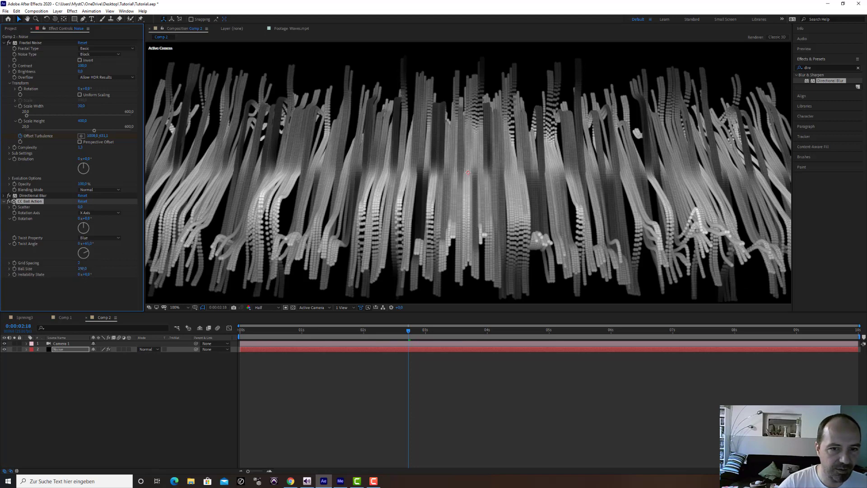
drag(82, 268, 70, 271)
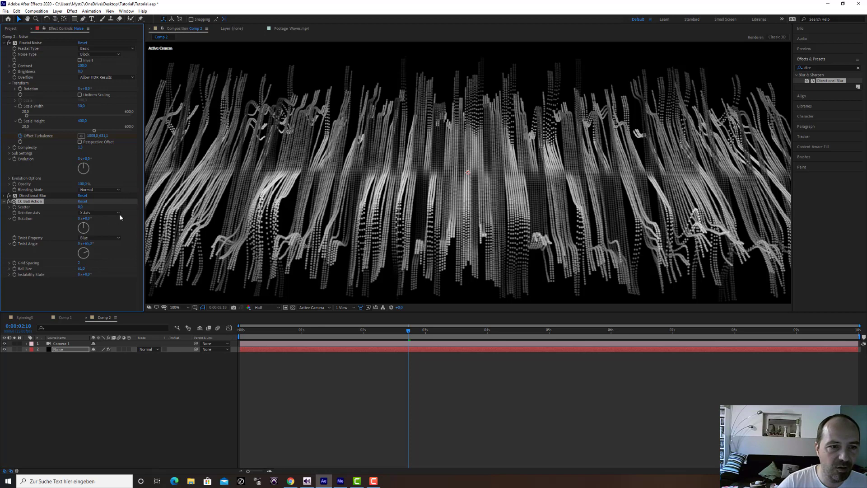
Step: Set the CC Ball Action grid spacing to 0 and enlarge the ball size until the balls merge into solid strands
click(79, 263)
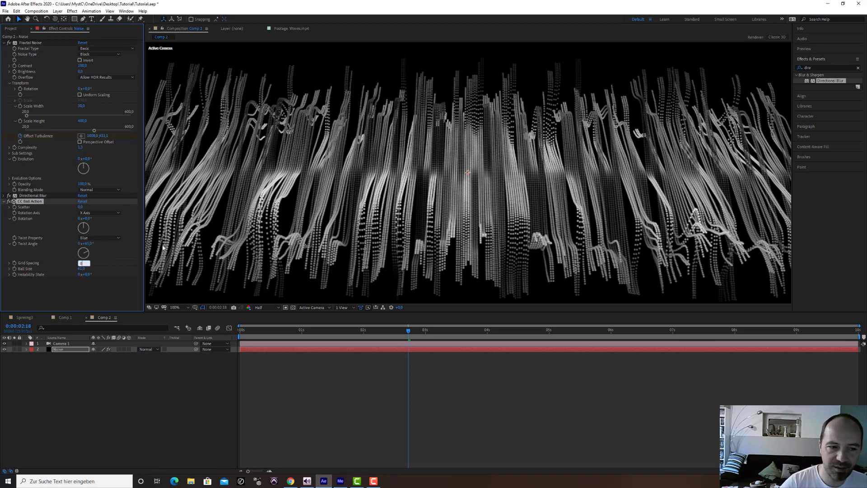
text(0)
key(Return)
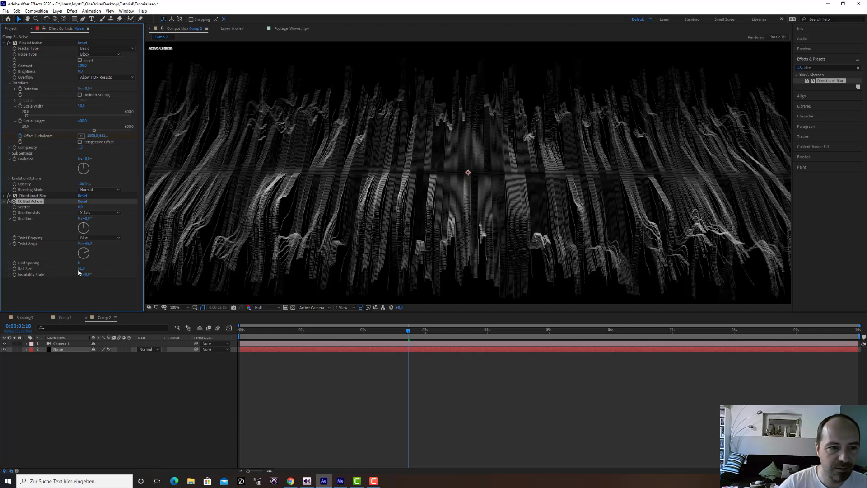
drag(80, 268, 103, 265)
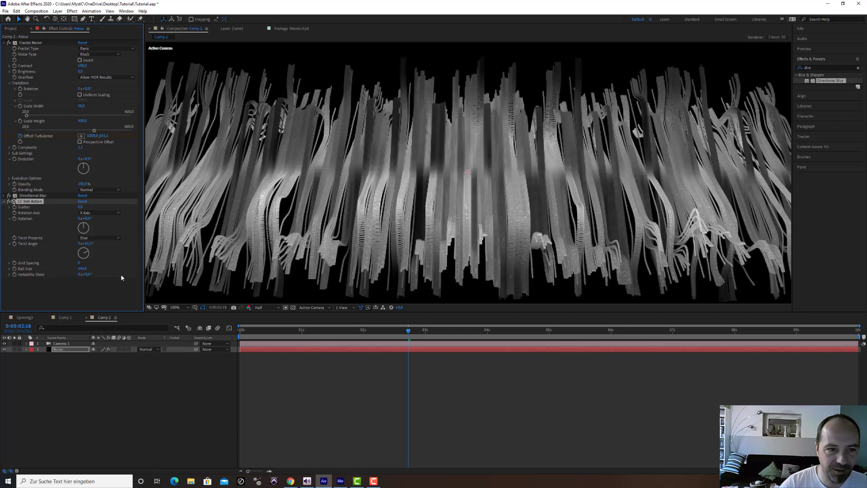
Step: Preview the strands from the first frame and orbit the camera to a slightly tilted side view
drag(394, 331, 239, 333)
key(space)
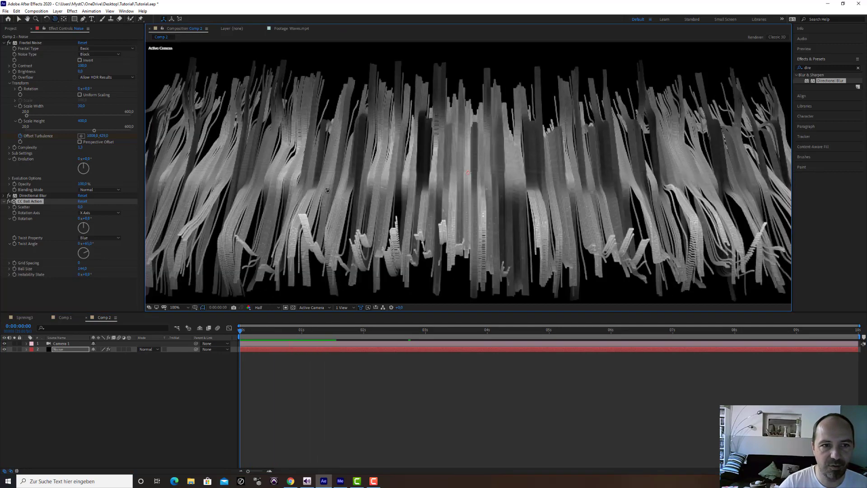
drag(320, 190, 339, 189)
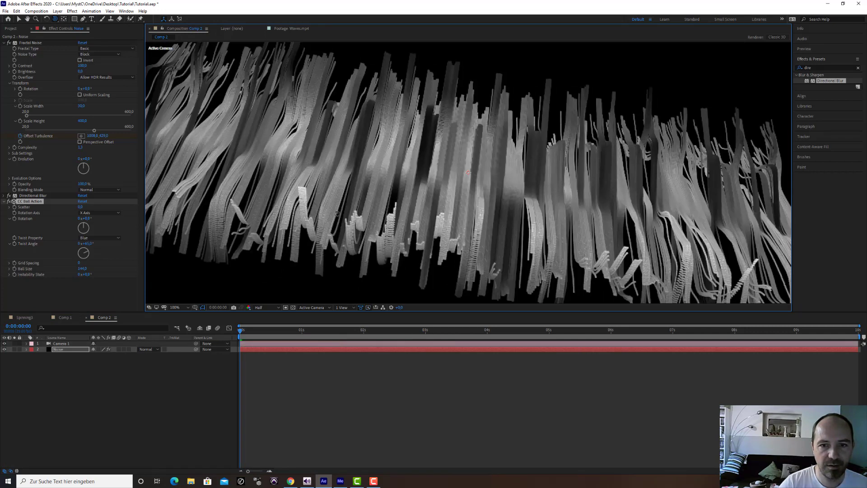
Step: Increase the CC Ball Action grid spacing and reduce the ball size so the strands thin out, checking the motion by scrubbing
drag(255, 332, 316, 332)
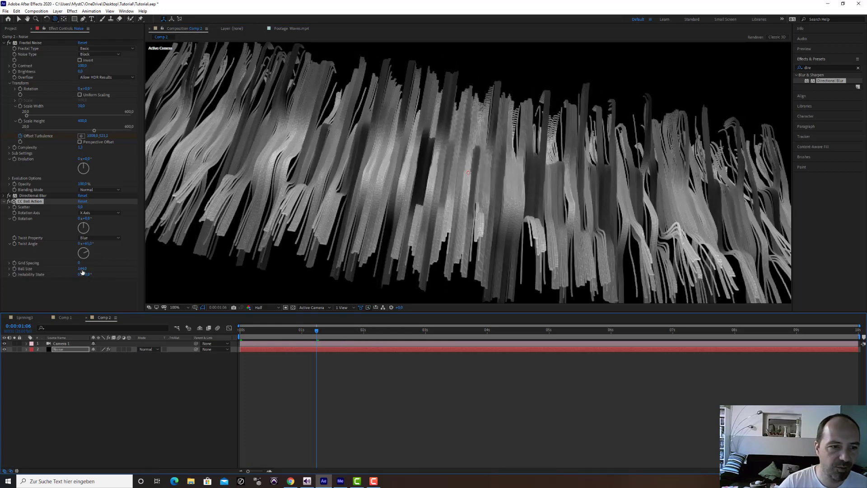
click(79, 262)
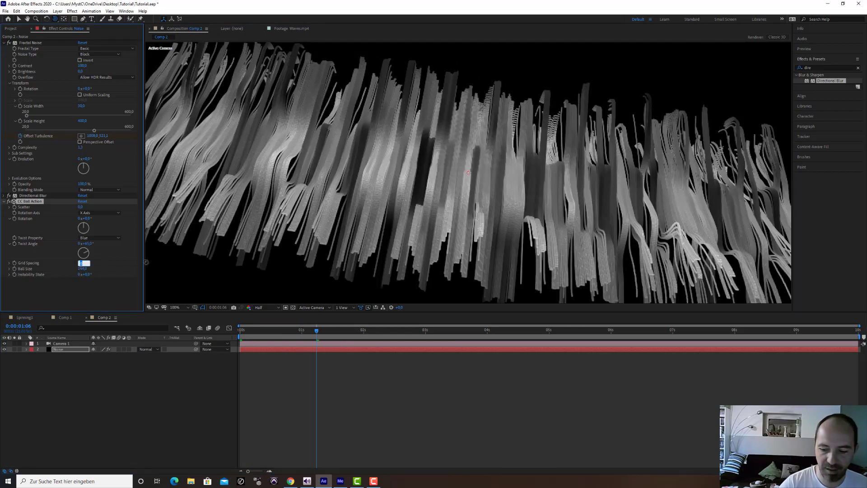
key(Return)
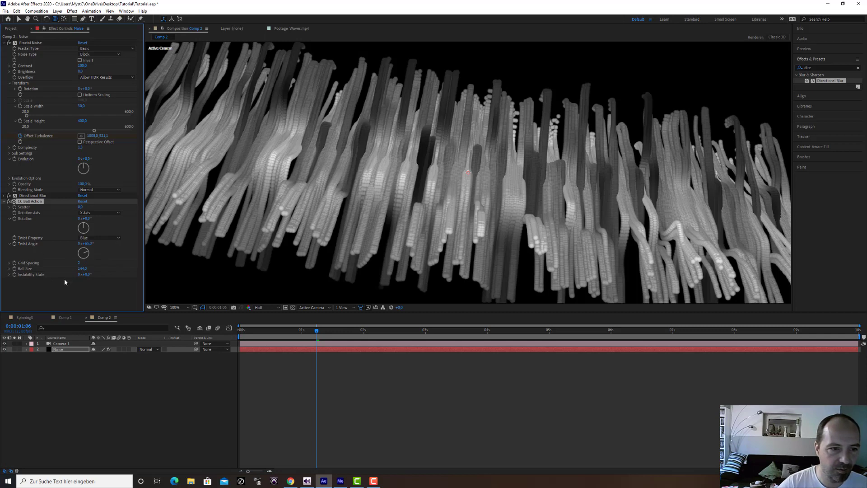
drag(81, 268, 63, 268)
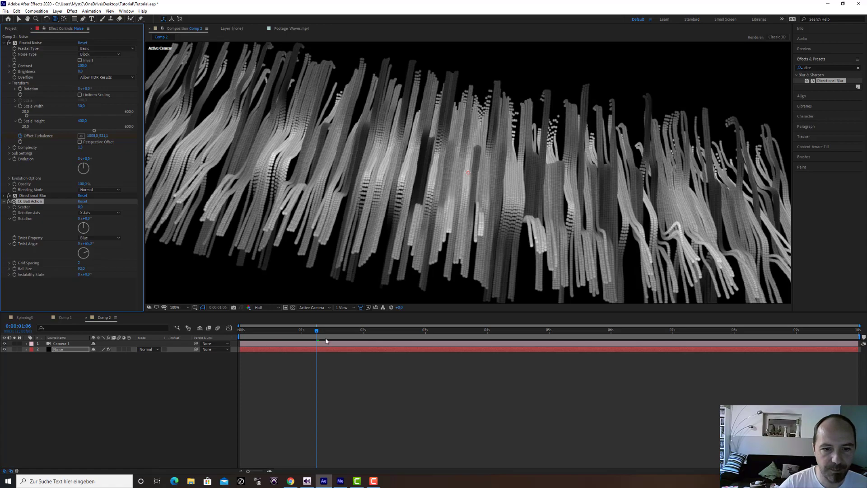
drag(321, 330, 423, 328)
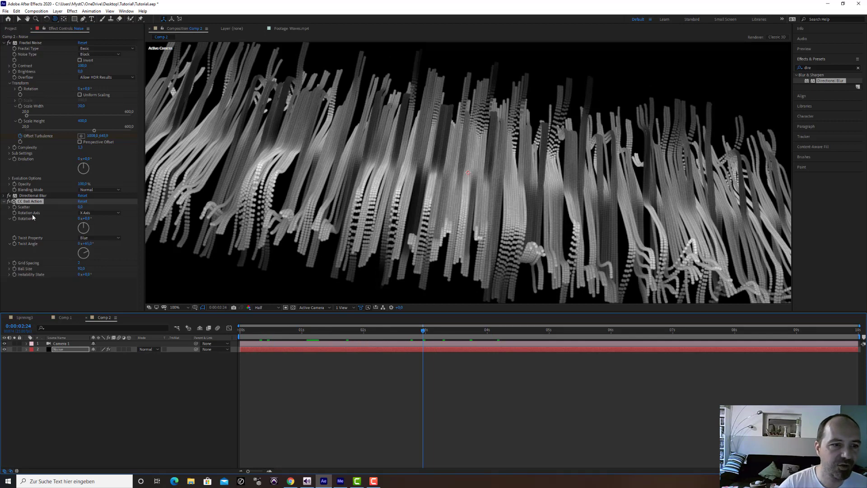
Step: Try the Y Axis as the CC Ball Action rotation axis, orbiting the camera and scrubbing to judge the strands
click(103, 213)
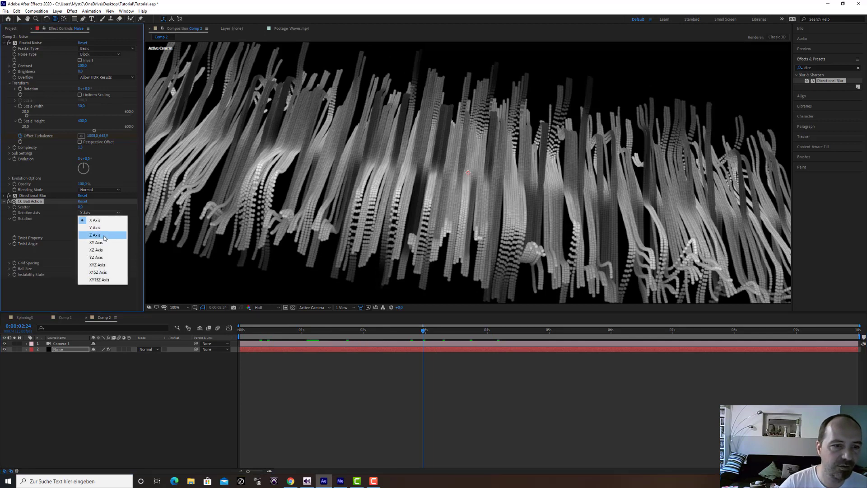
click(104, 228)
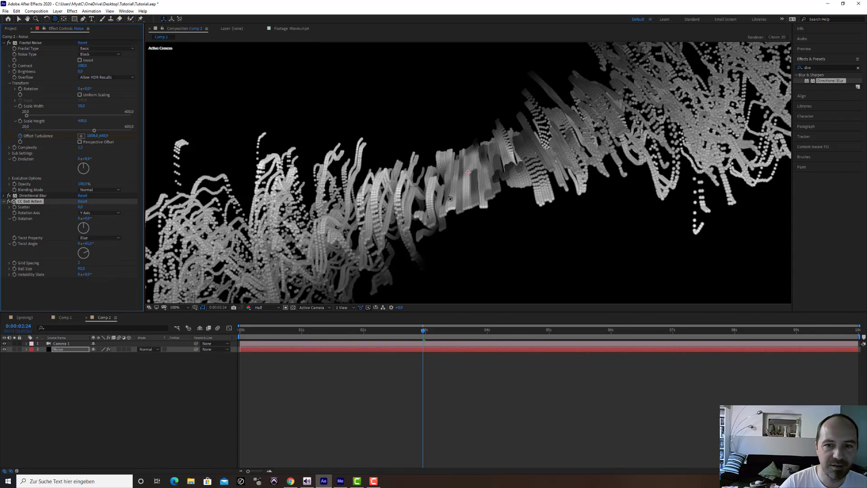
drag(451, 198, 510, 278)
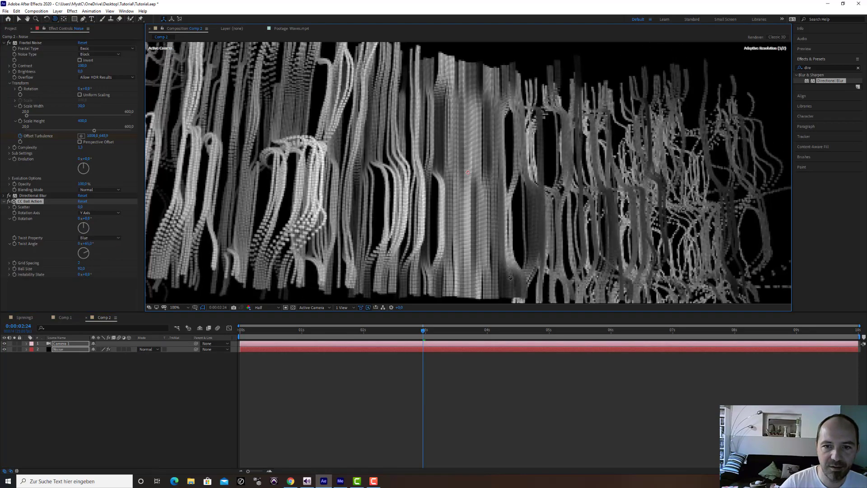
drag(407, 331, 307, 322)
drag(273, 245, 310, 220)
Step: Dolly the camera closer and reduce the CC Ball Action ball size until the strands separate into small dots, checking by scrubbing
click(56, 20)
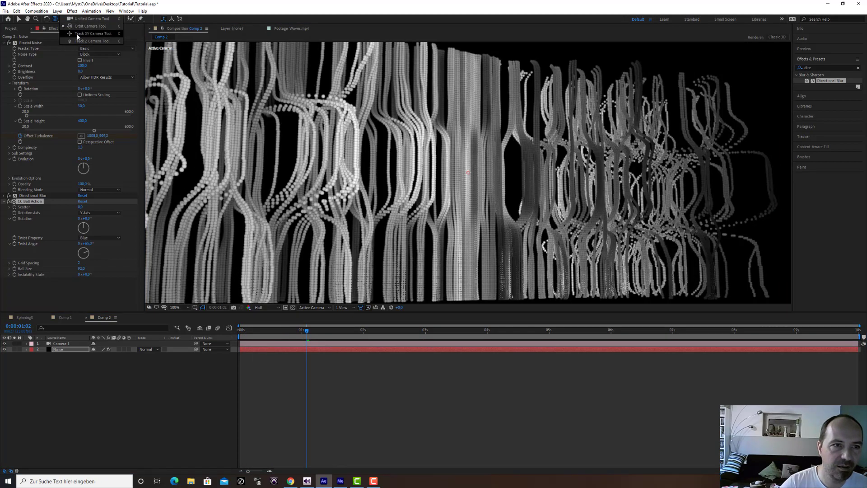
click(86, 43)
drag(358, 155, 359, 111)
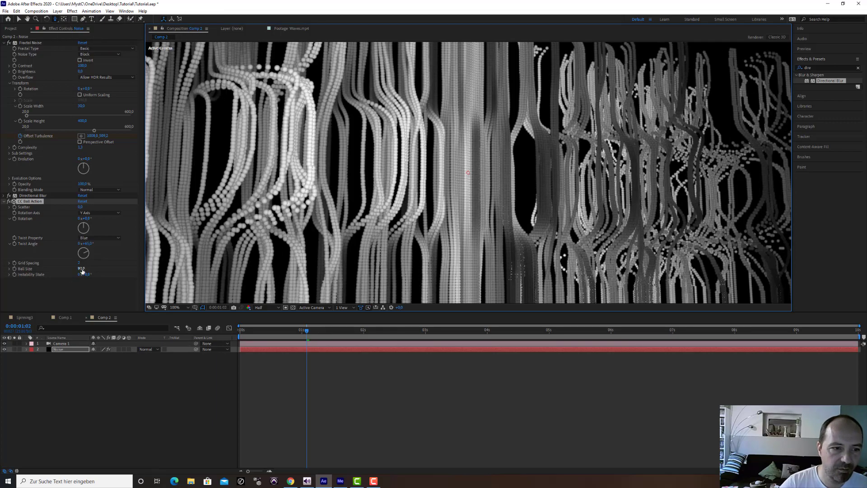
drag(82, 269, 72, 271)
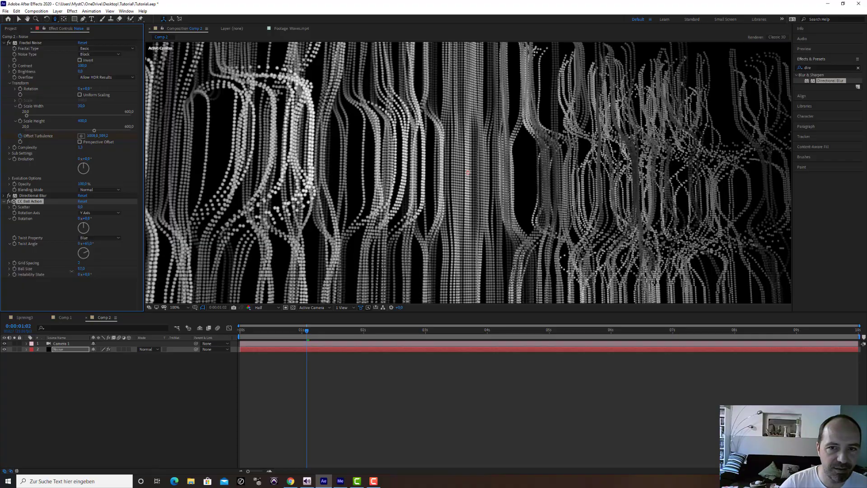
drag(290, 332, 354, 328)
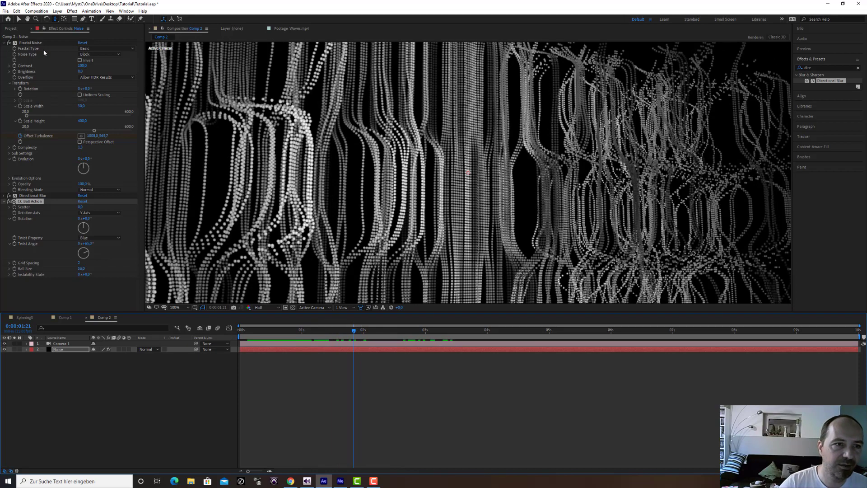
Step: Lower the Fractal Noise contrast, try rotating the noise, and set its rotation back to 0°
click(83, 65)
drag(83, 65, 98, 88)
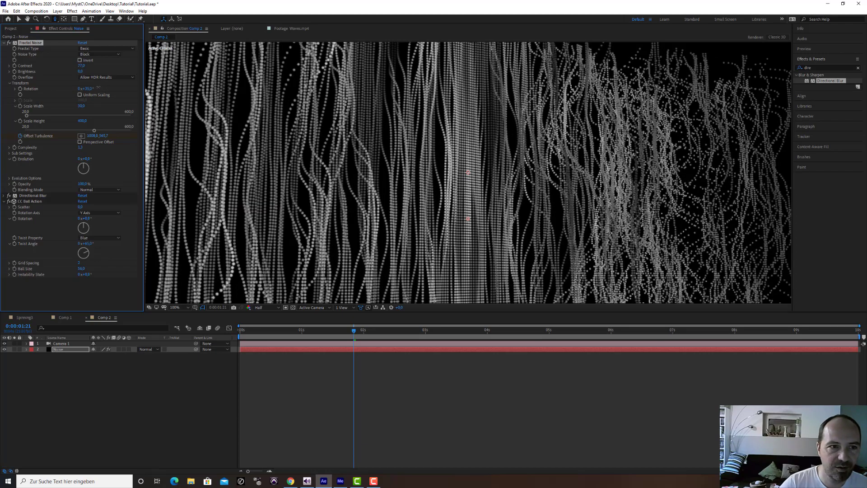
click(92, 89)
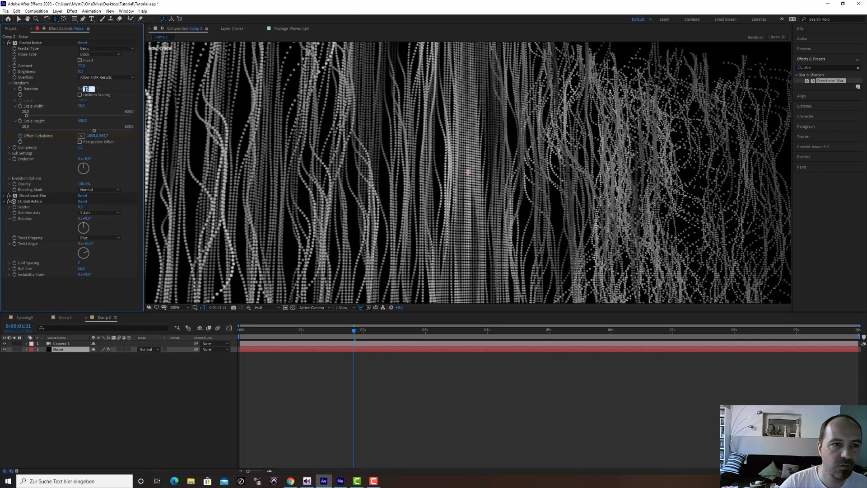
text(0)
key(Return)
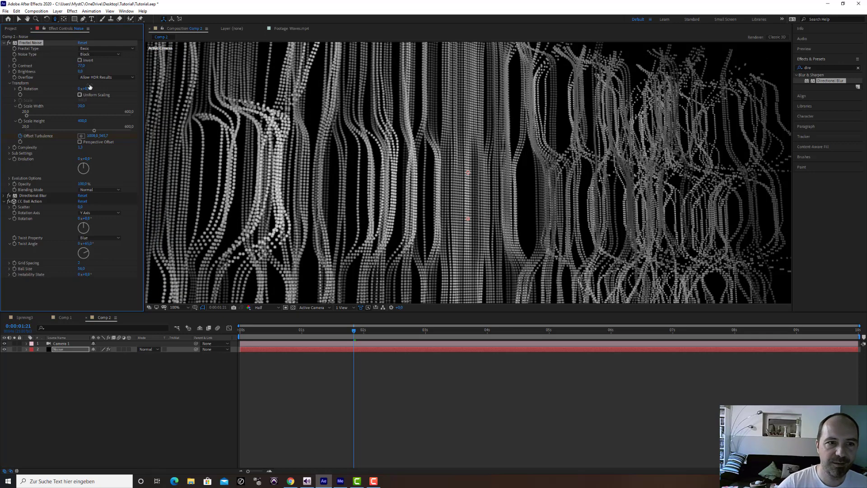
Step: Set the CC Ball Action rotation axis to X Axis and reframe the camera so the strands span the full width
click(110, 213)
click(111, 221)
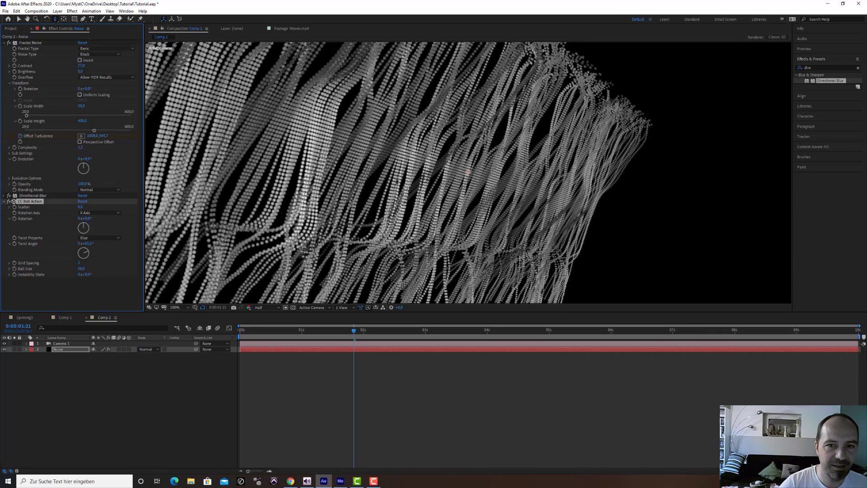
drag(398, 181, 401, 209)
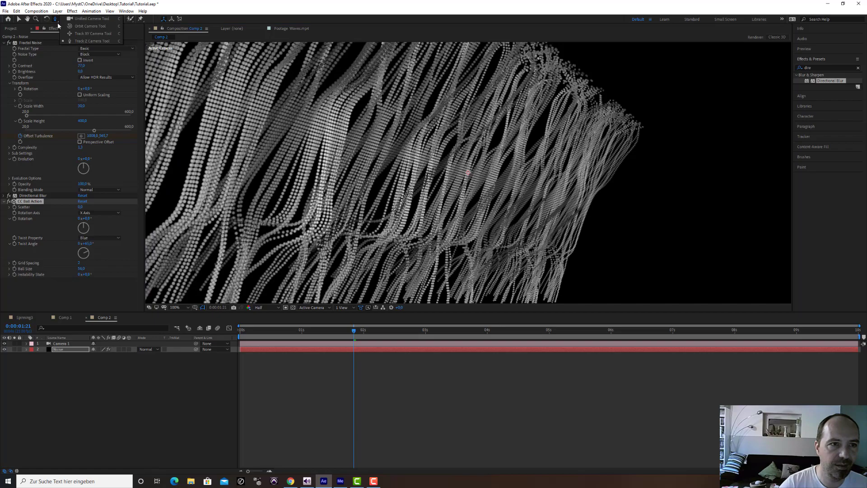
click(90, 26)
drag(318, 145, 262, 86)
Step: Add an adjustment layer directly above the Noise layer and rename it Color
click(51, 349)
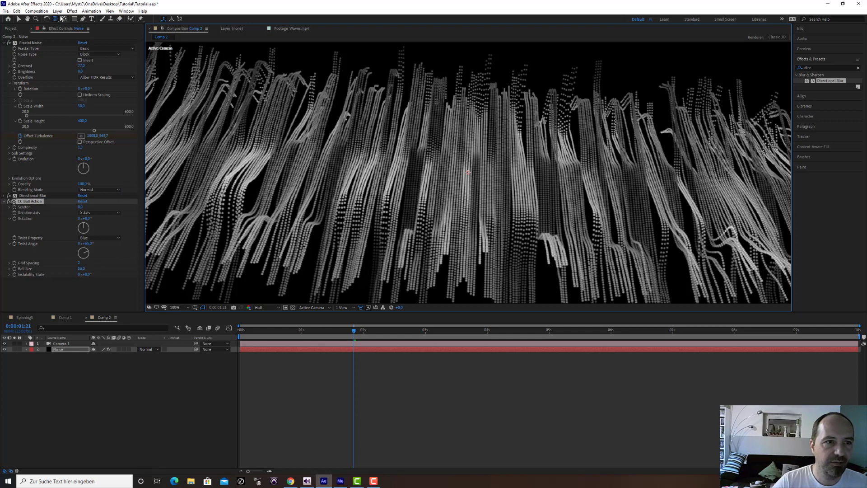
click(58, 12)
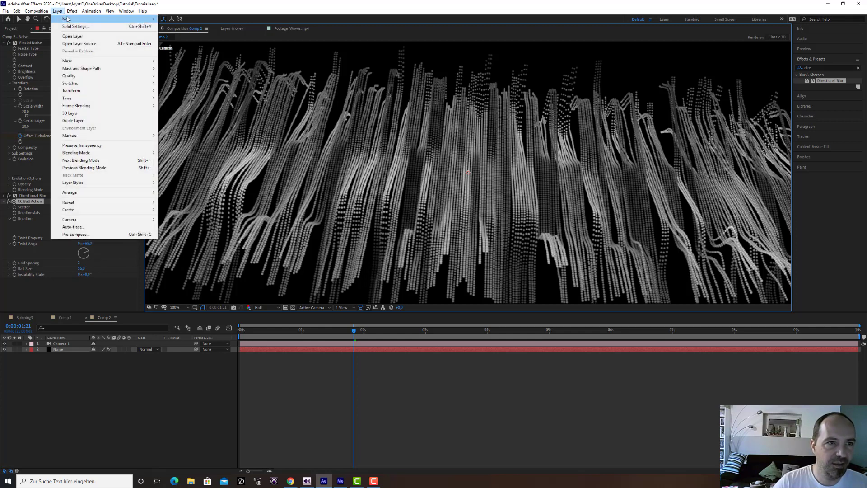
mouse_move(82, 19)
click(201, 64)
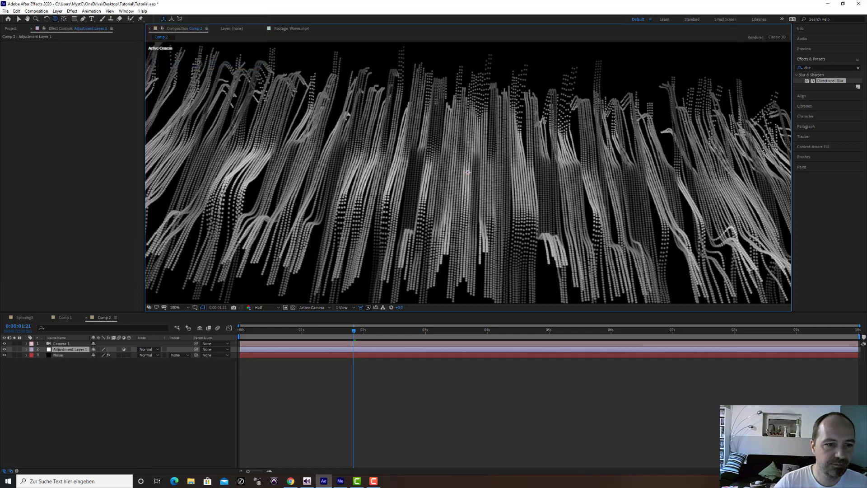
click(80, 350)
key(Return)
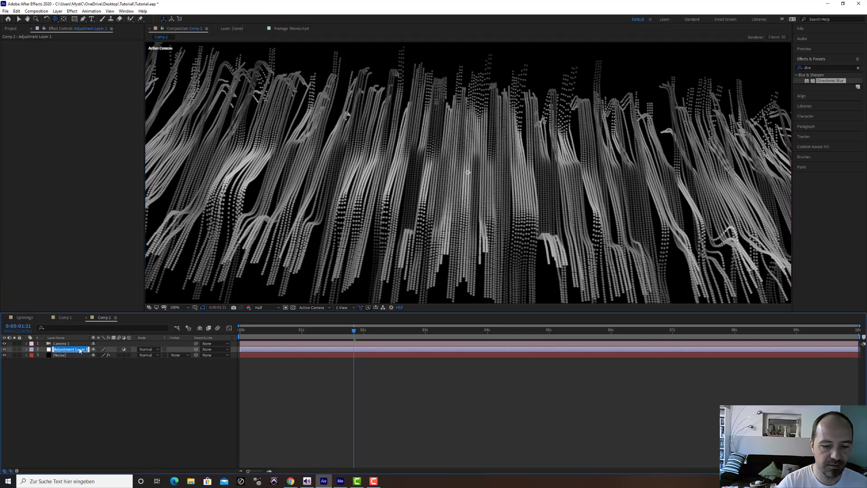
text(Colour)
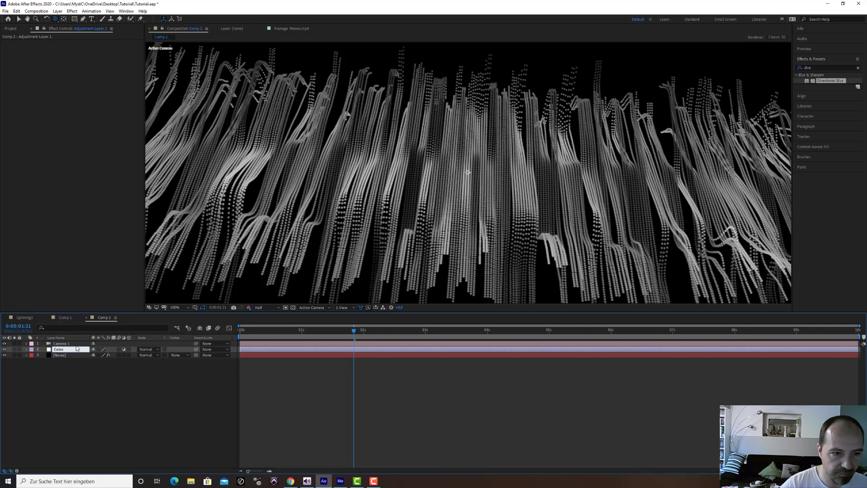
click(69, 405)
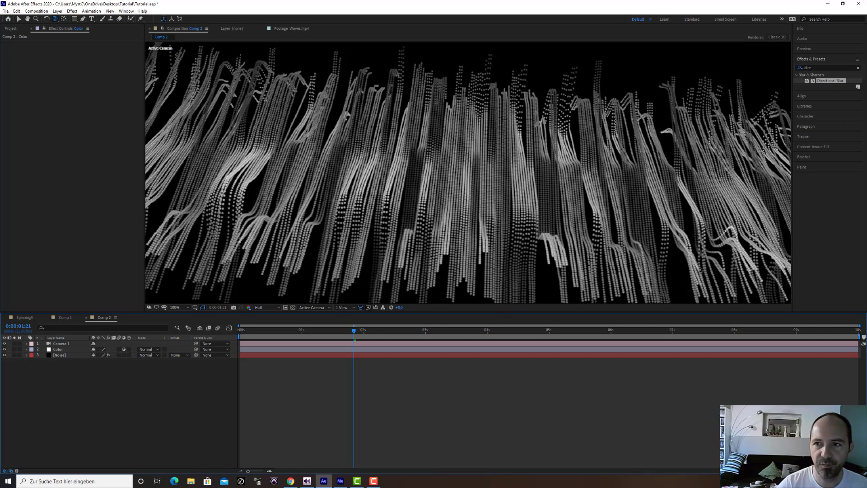
Step: Find the Curves effect and apply it to the Color adjustment layer
click(822, 67)
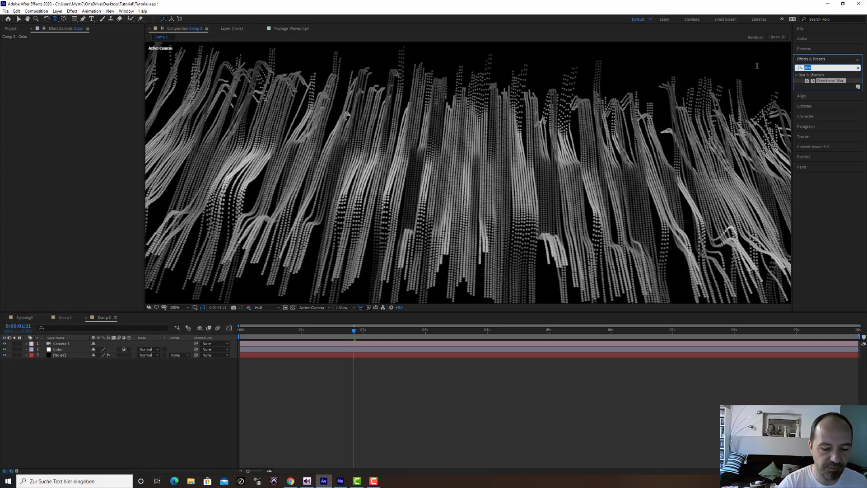
text(cur)
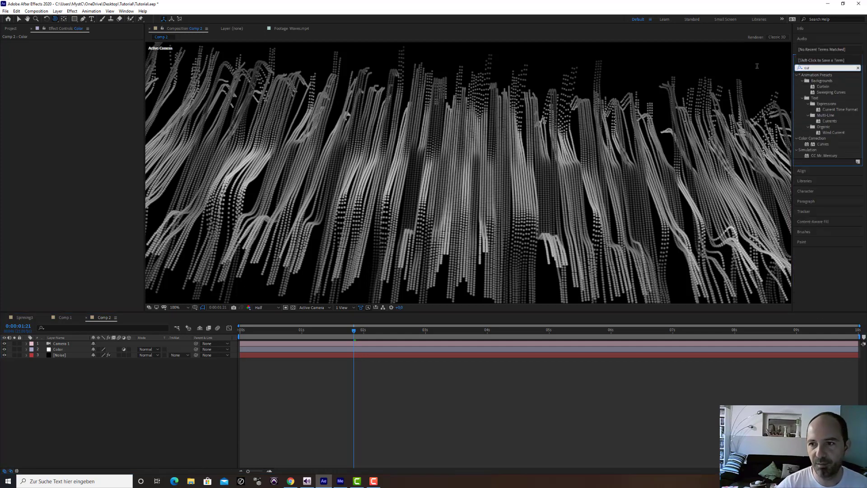
click(823, 145)
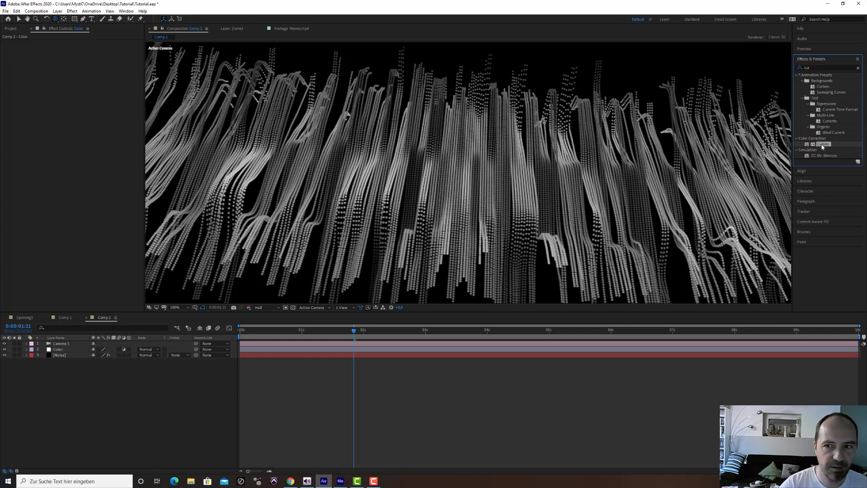
drag(823, 147, 90, 353)
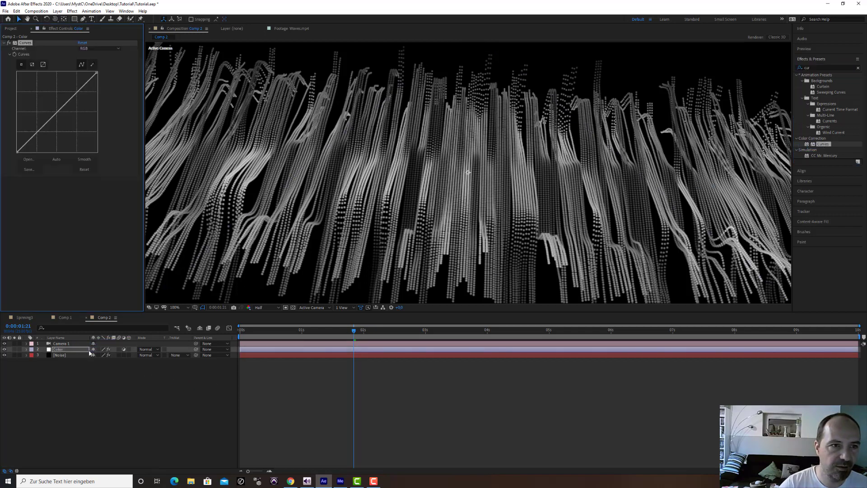
Step: Tint the strands deep blue in Curves by lowering the Red curve, raising the Blue curve and lowering the Green curve
click(100, 48)
click(97, 62)
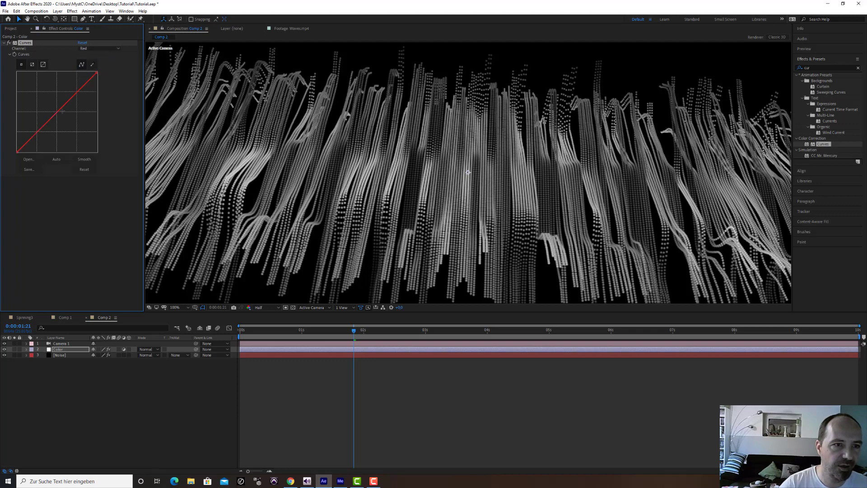
drag(69, 100, 71, 115)
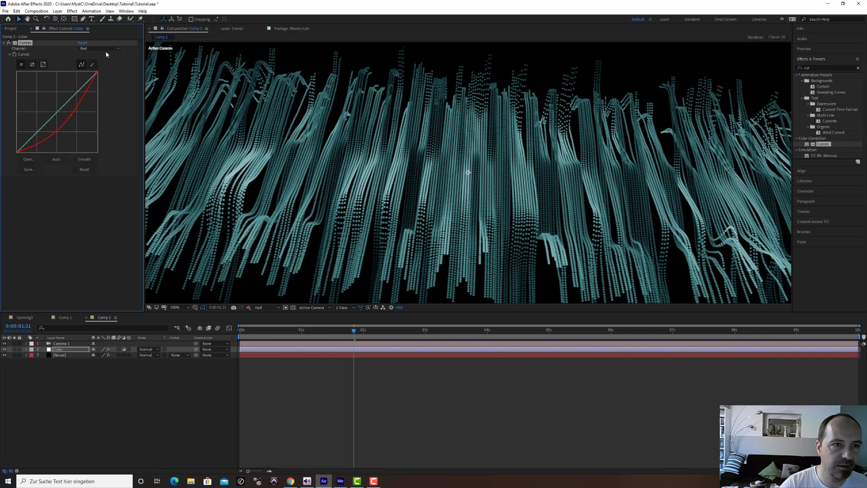
click(103, 48)
click(97, 77)
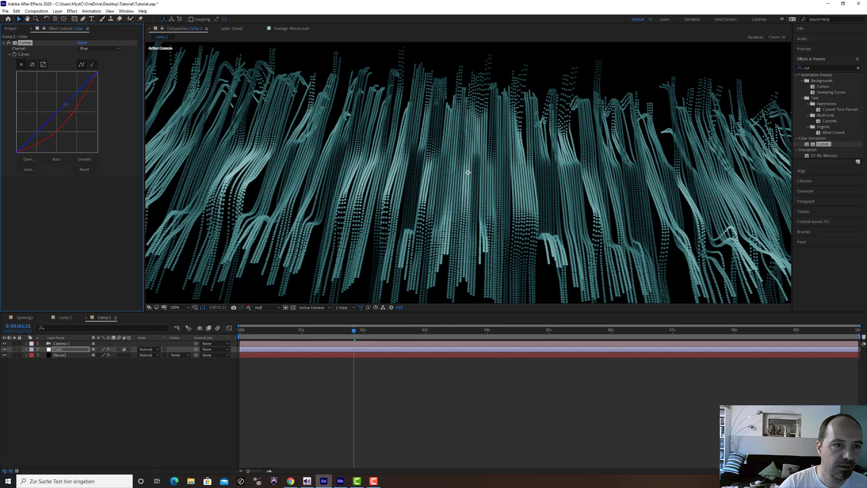
drag(66, 104, 59, 101)
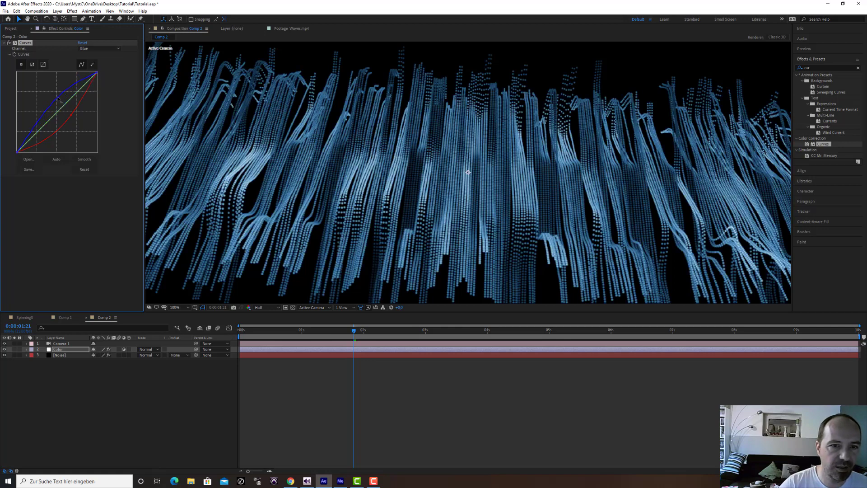
click(96, 49)
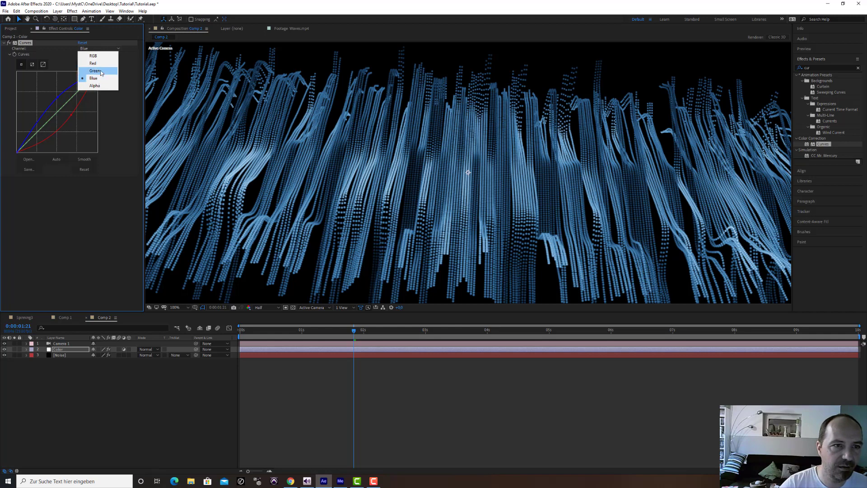
click(97, 71)
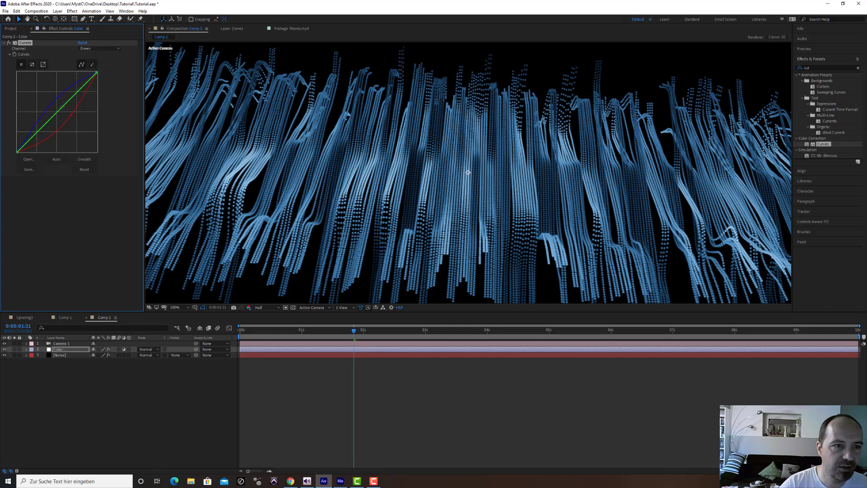
mouse_move(63, 106)
mouse_down()
mouse_move(73, 118)
mouse_move(72, 109)
mouse_up()
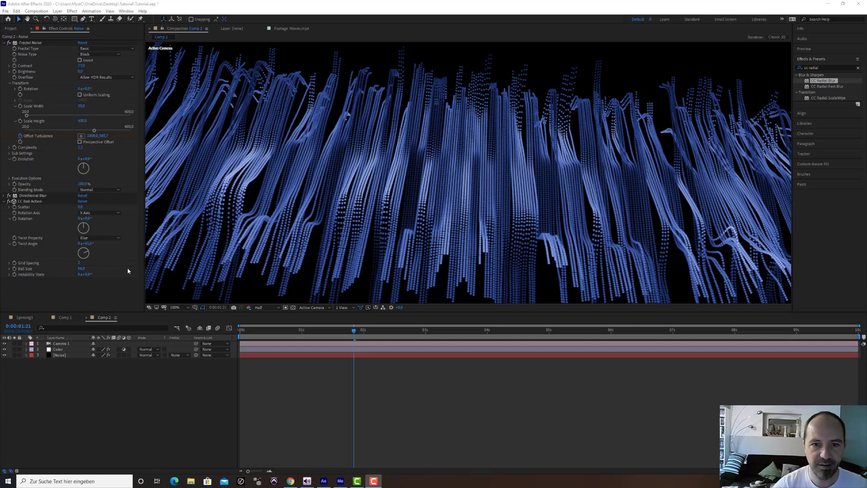
Step: Duplicate the Noise layer and rename the lower copy Blur
click(63, 355)
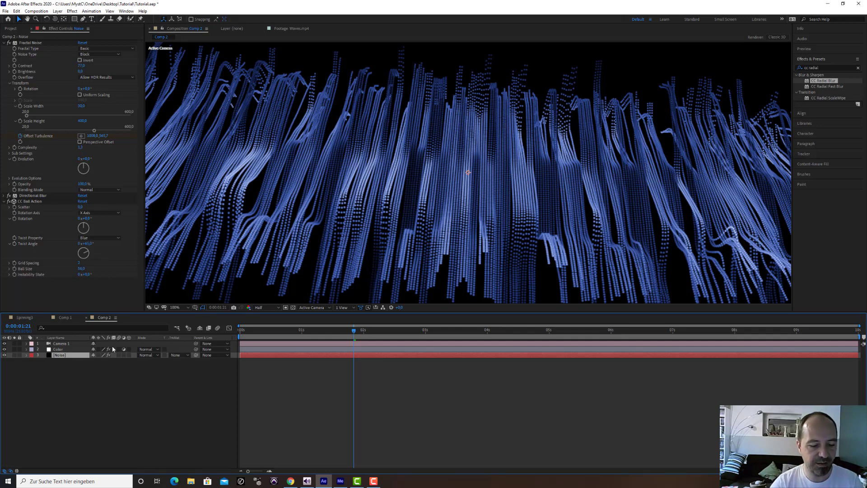
key(ctrl+d)
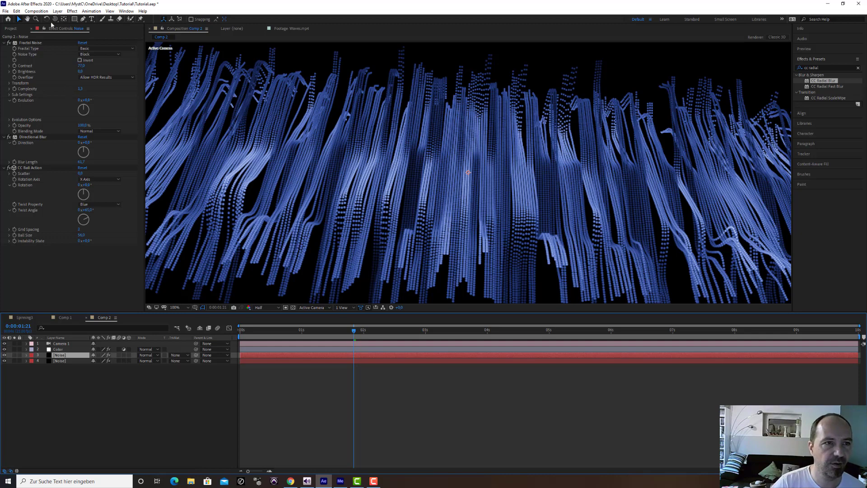
click(16, 11)
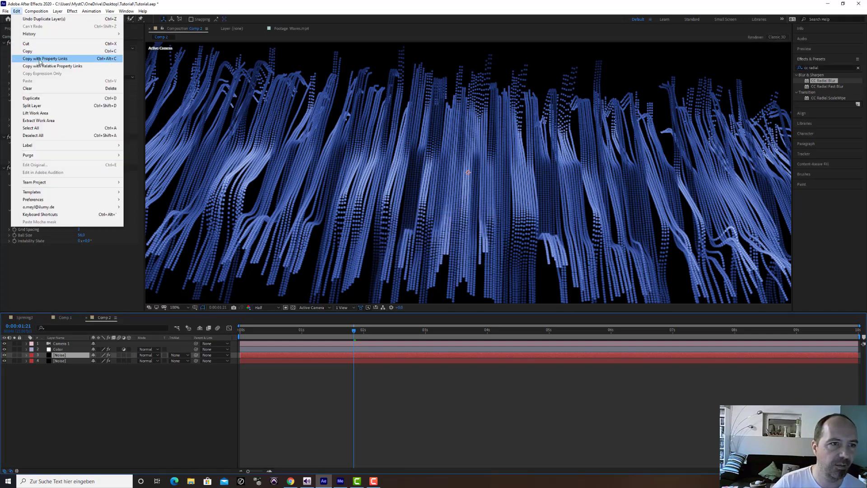
click(55, 373)
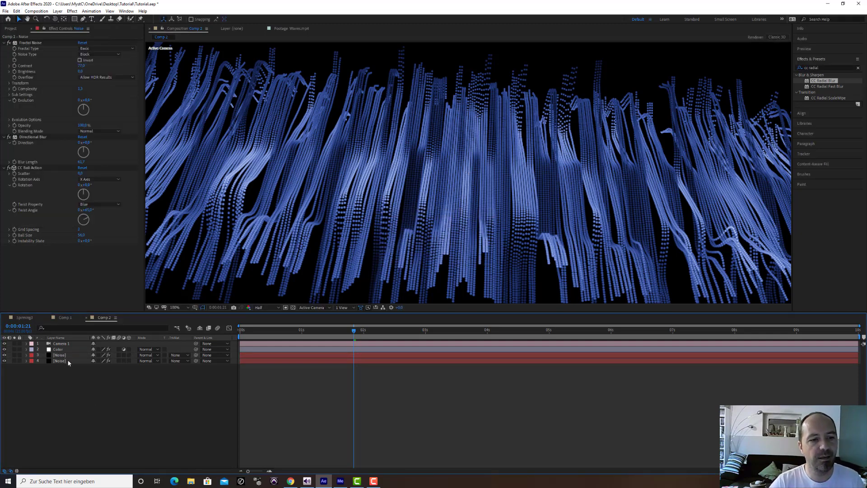
click(68, 361)
key(Return)
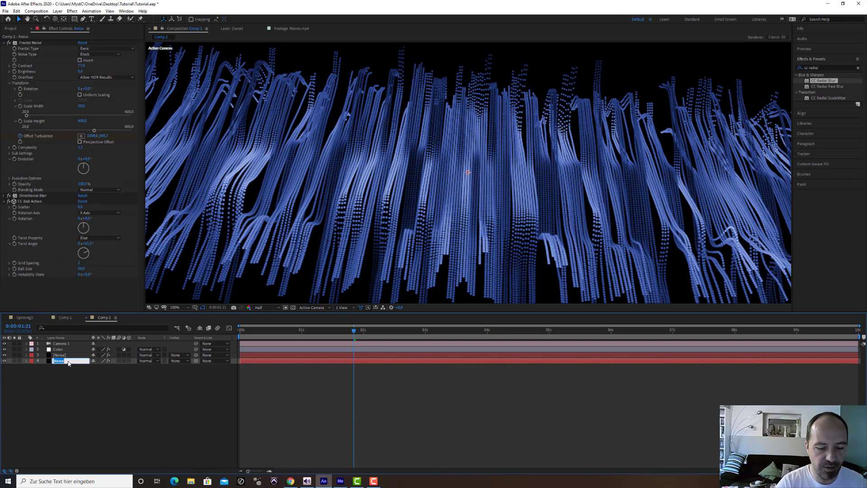
text(Blur)
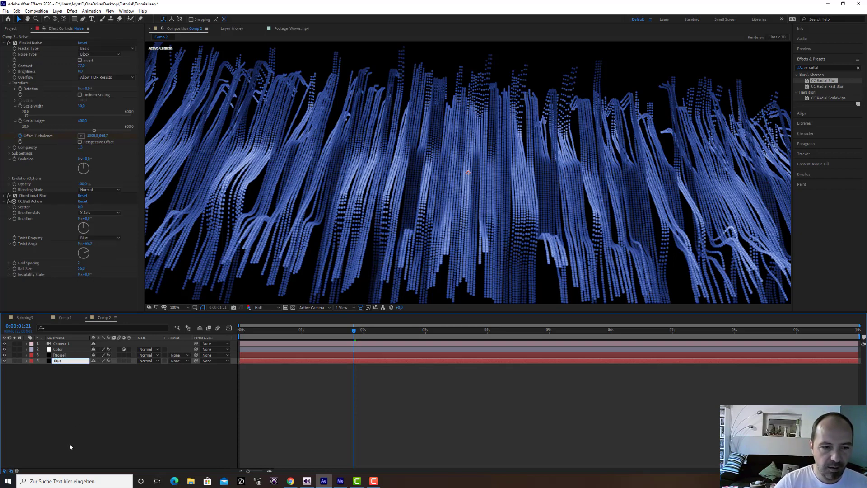
click(70, 444)
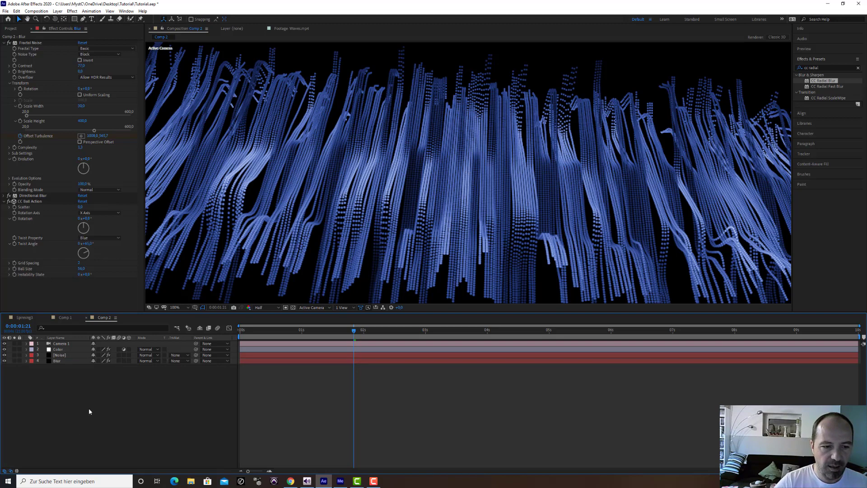
Step: Apply CC Radial Blur to the Blur layer and set its amount to 9
click(4, 43)
click(5, 55)
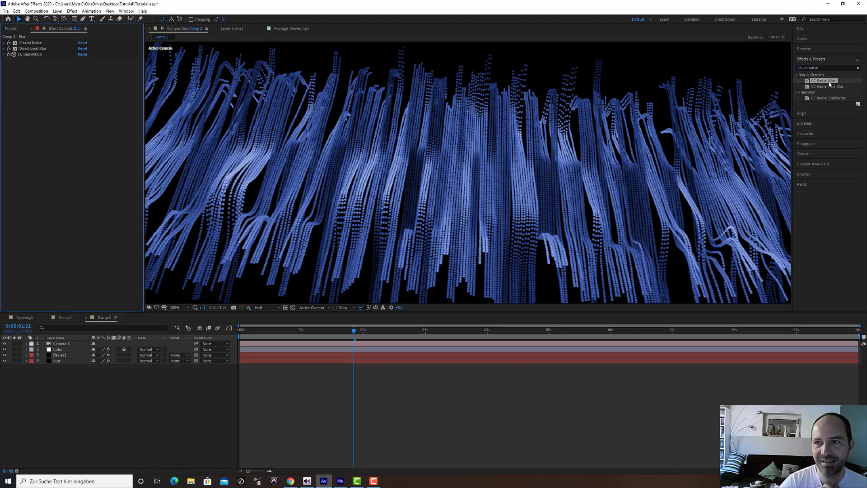
drag(831, 83, 89, 361)
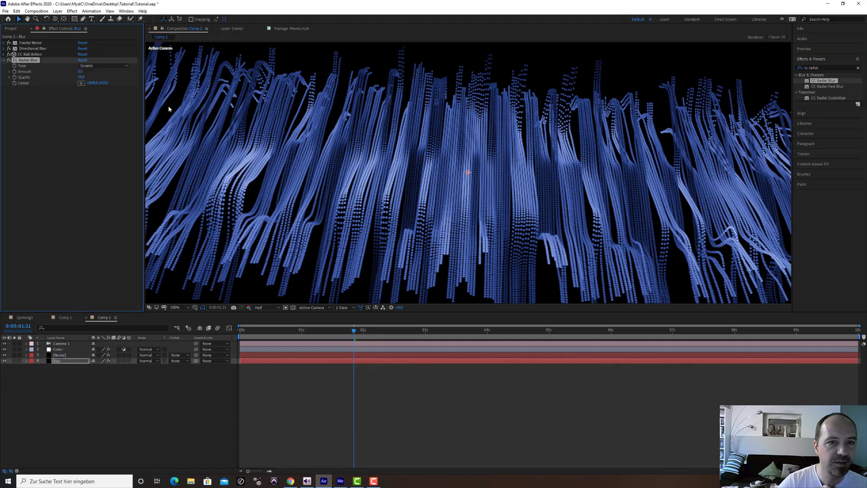
drag(80, 72, 82, 72)
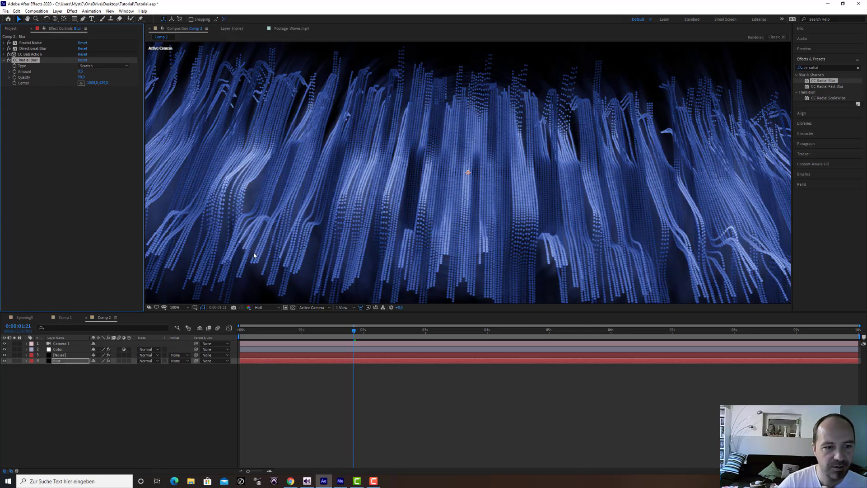
Step: Raise the CC Ball Action ball size to 80 on the Blur layer and reduce it on the Noise layer above
click(5, 54)
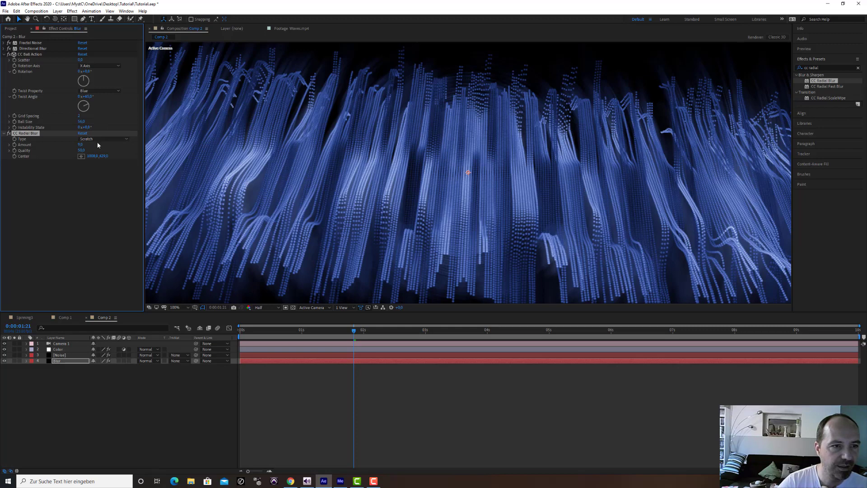
drag(84, 121, 88, 121)
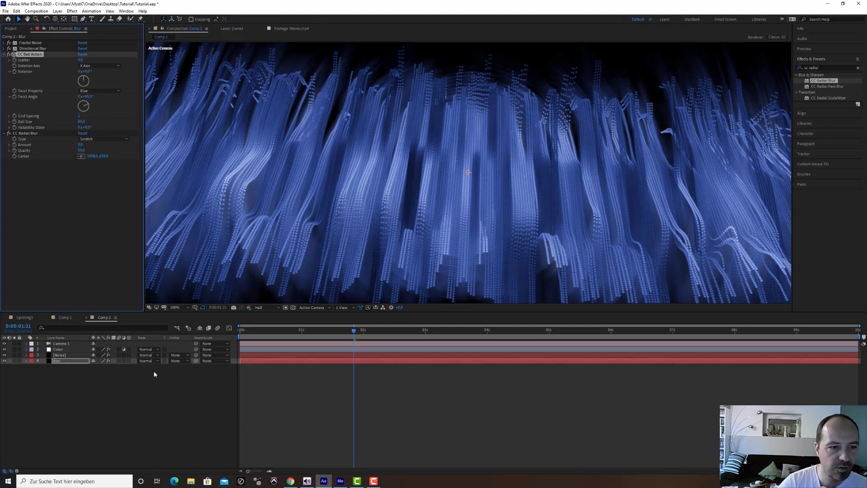
click(73, 356)
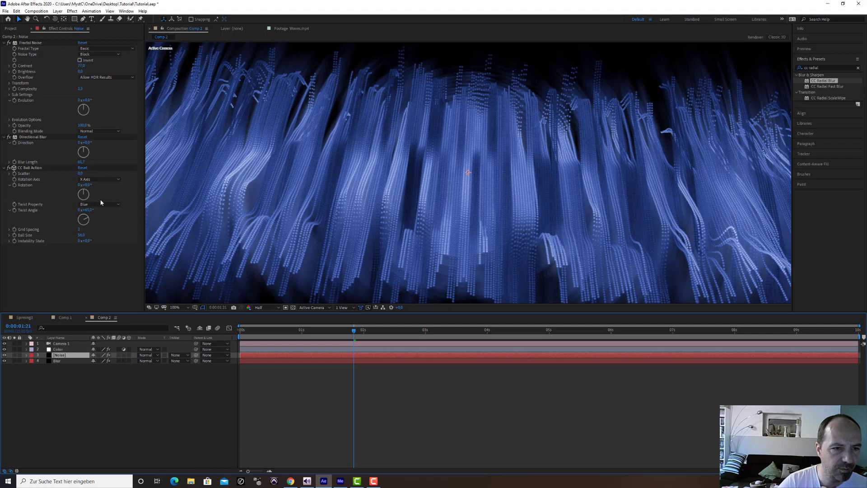
click(80, 235)
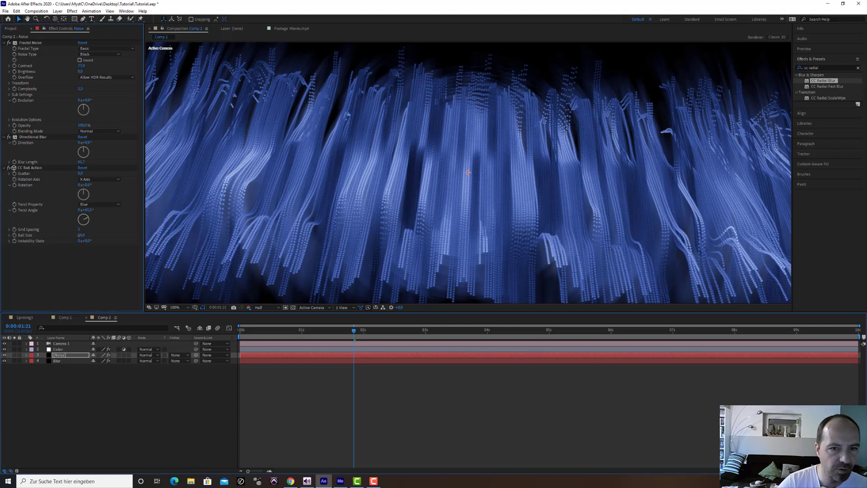
drag(80, 235, 75, 236)
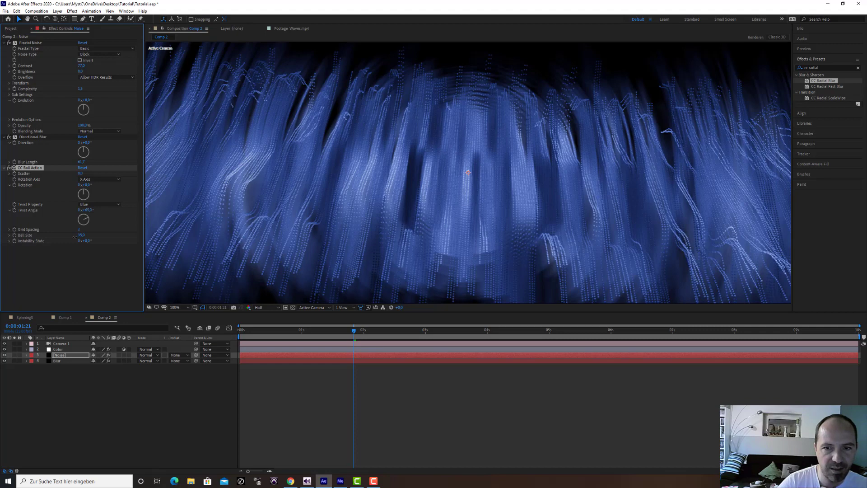
Step: Duplicate the Noise layer, enlarge the copy's CC Ball Action ball size and move it beneath the small-ball Noise layer
click(61, 355)
key(ctrl+d)
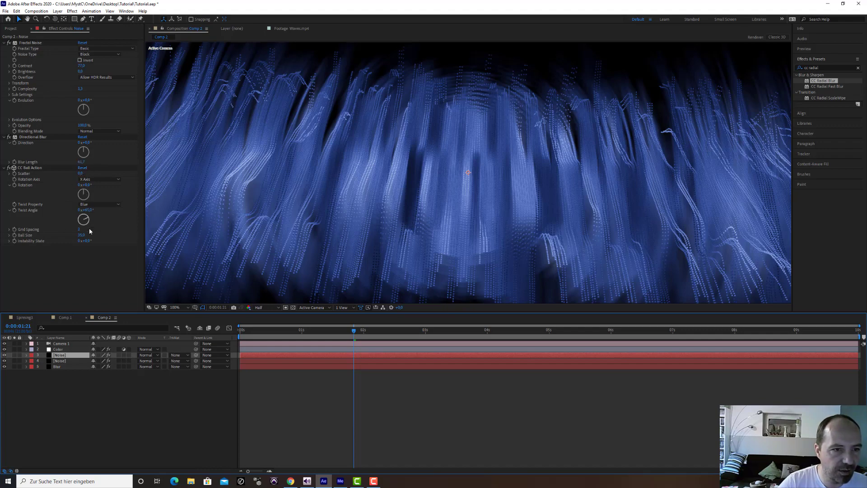
drag(83, 237, 94, 233)
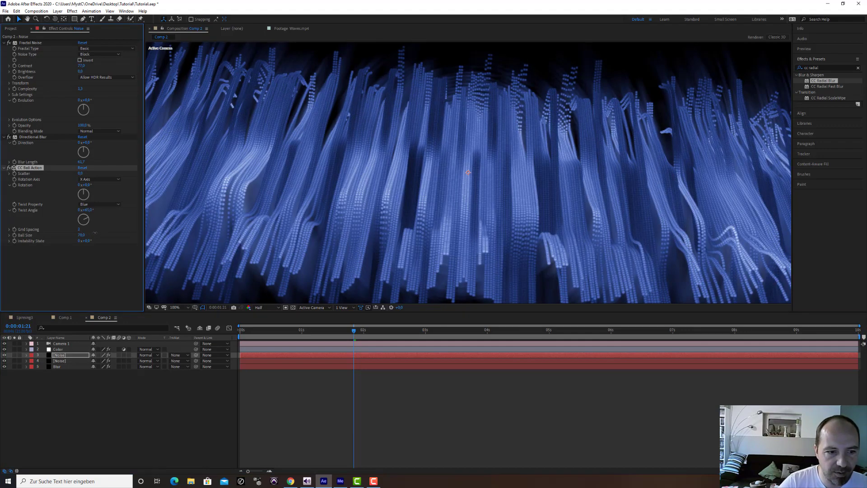
click(66, 362)
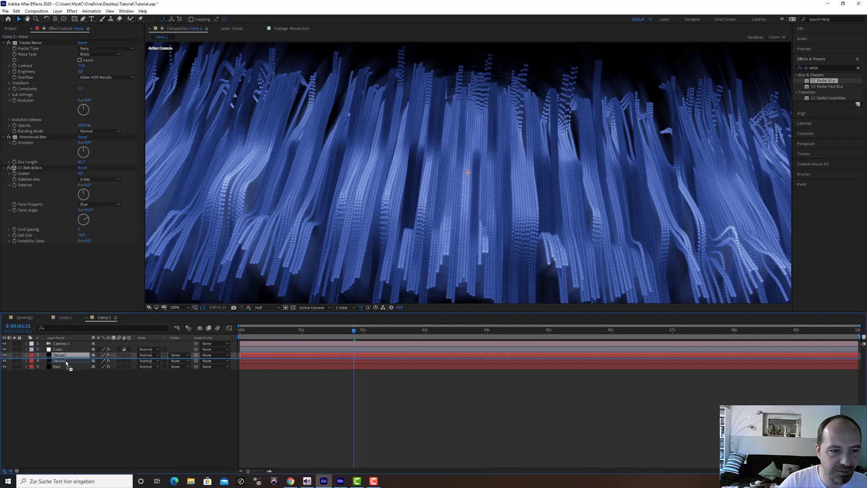
Step: Set the blending mode of the topmost Noise layer to Add
click(179, 357)
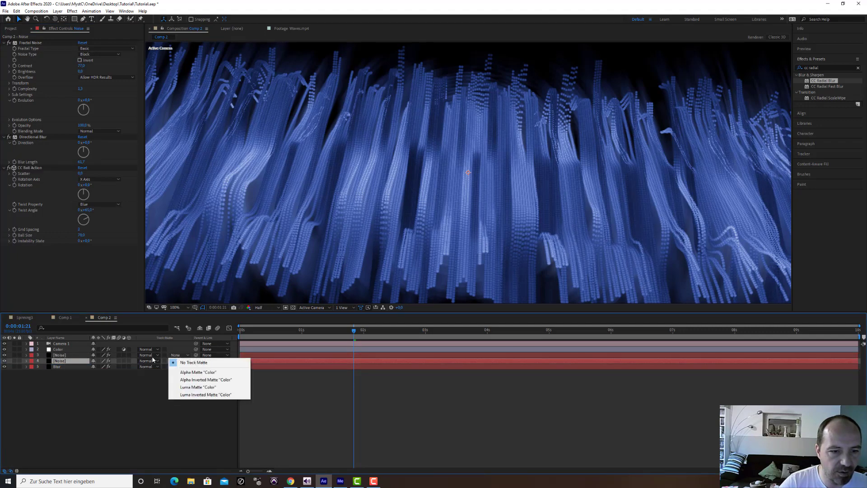
click(153, 360)
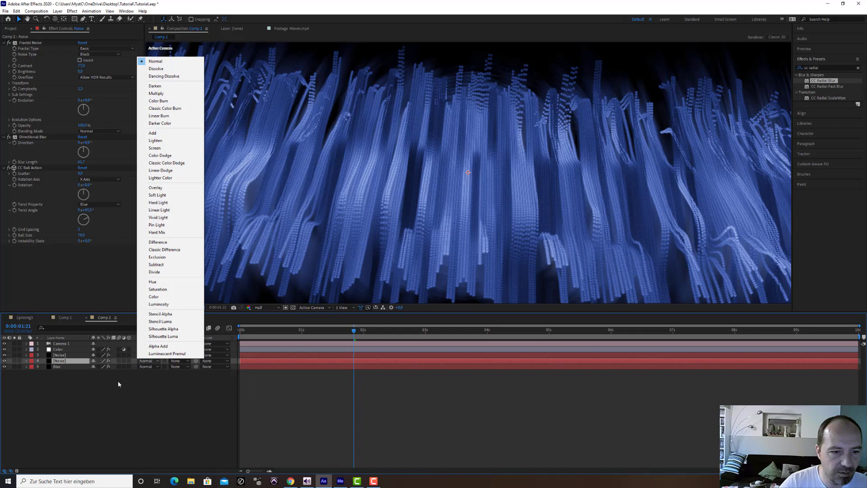
click(119, 384)
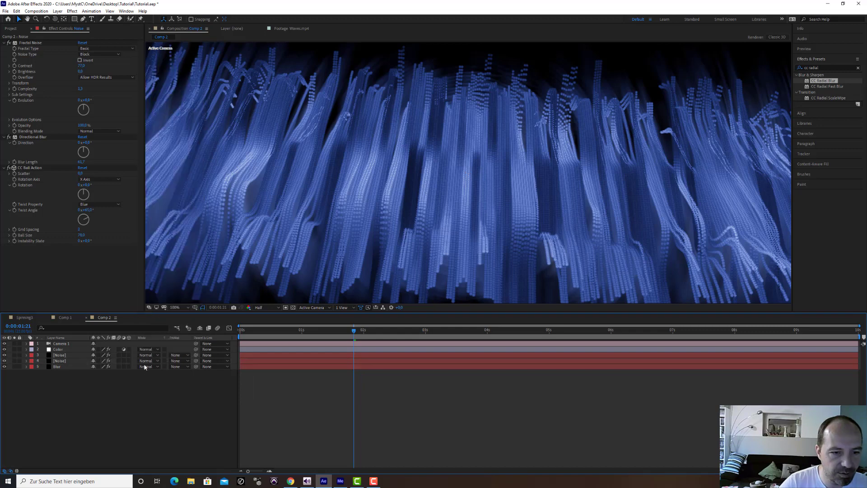
click(149, 355)
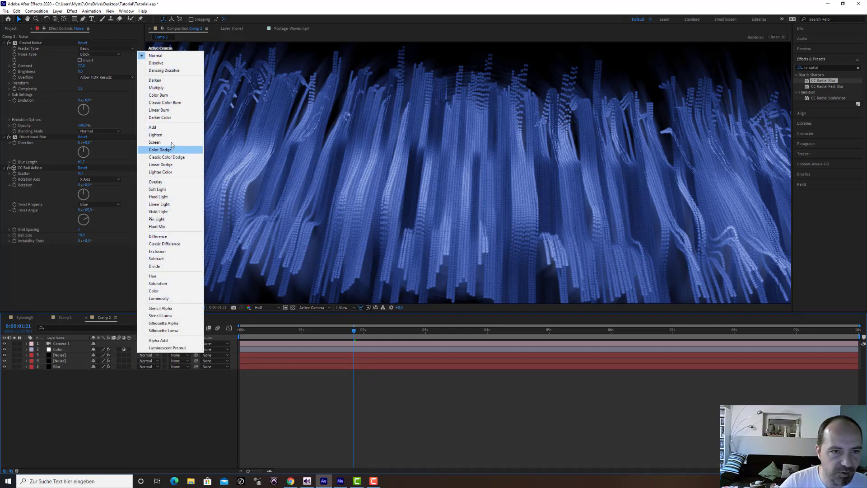
click(170, 129)
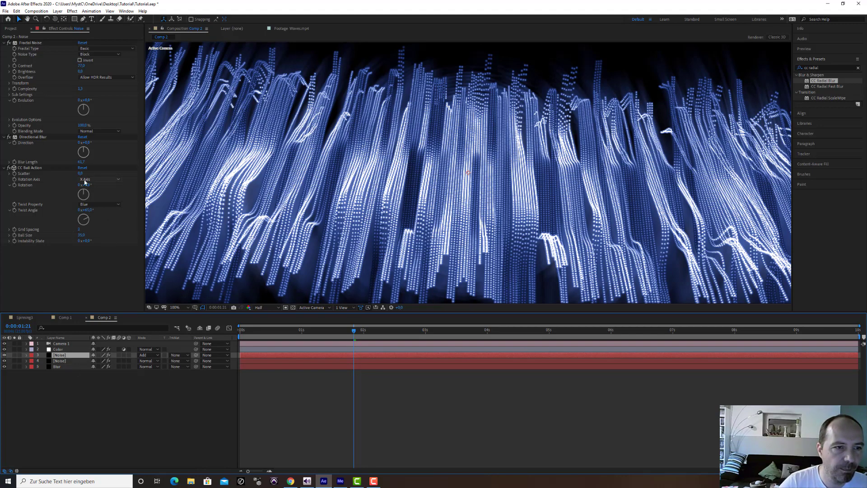
Step: Lower the topmost Noise layer's ball size to about 17 and check the strands at earlier frames back to the start
drag(81, 235, 77, 237)
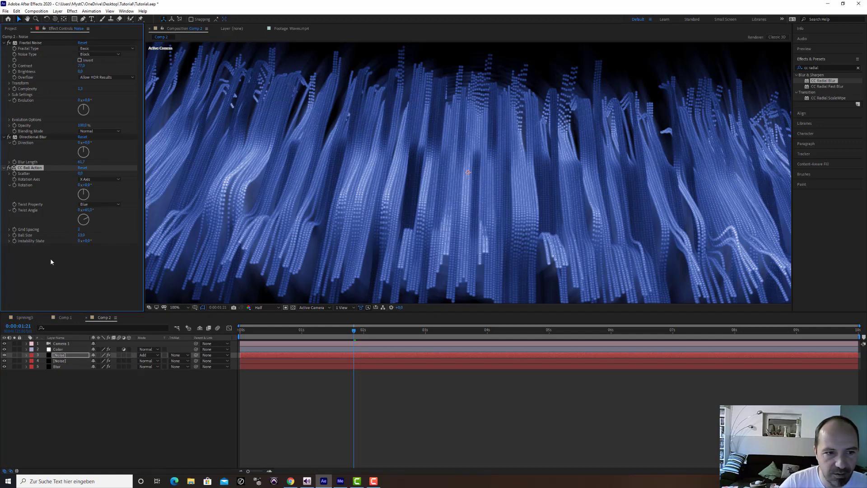
drag(83, 235, 82, 235)
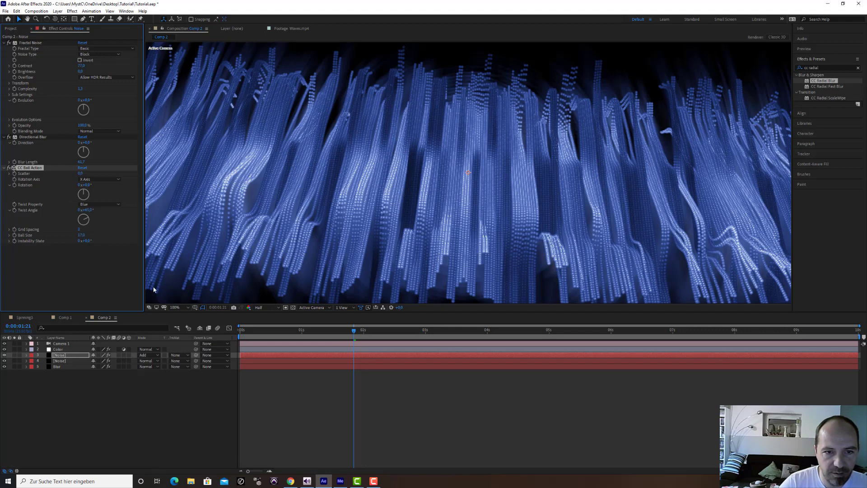
drag(327, 334, 304, 330)
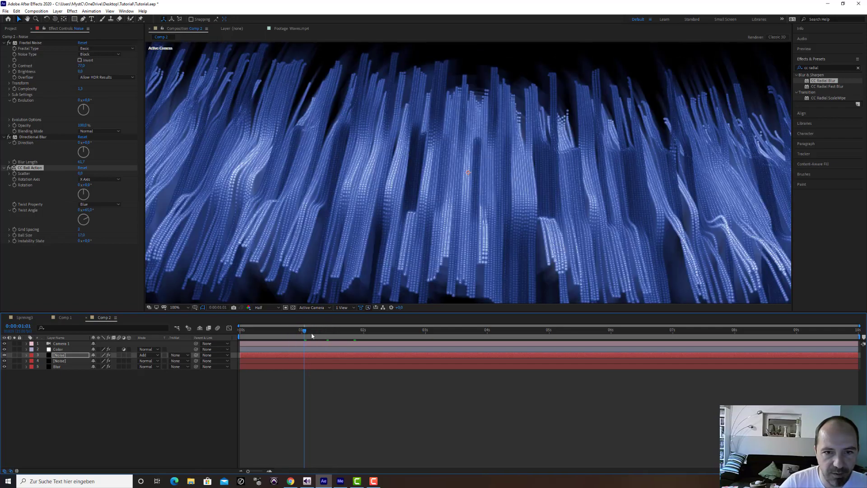
drag(311, 334, 238, 334)
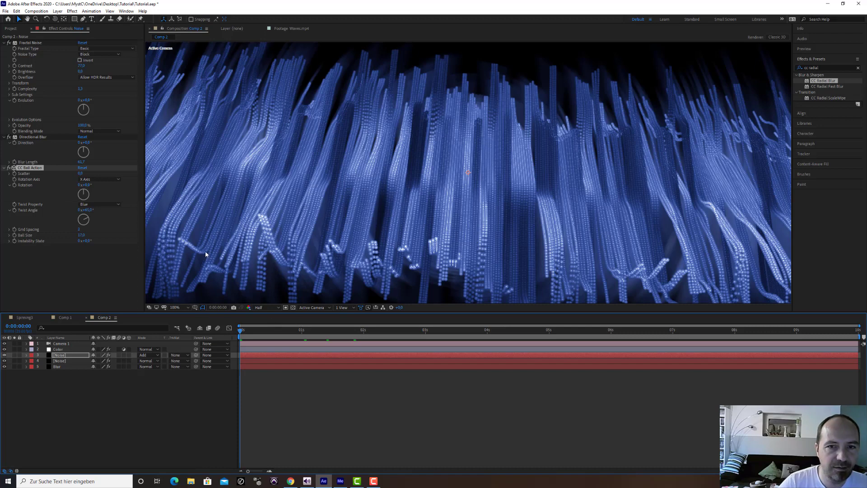
Step: Apply the Glow effect to the Color adjustment layer, reducing its intensity and threshold and widening its radius to 77
click(64, 351)
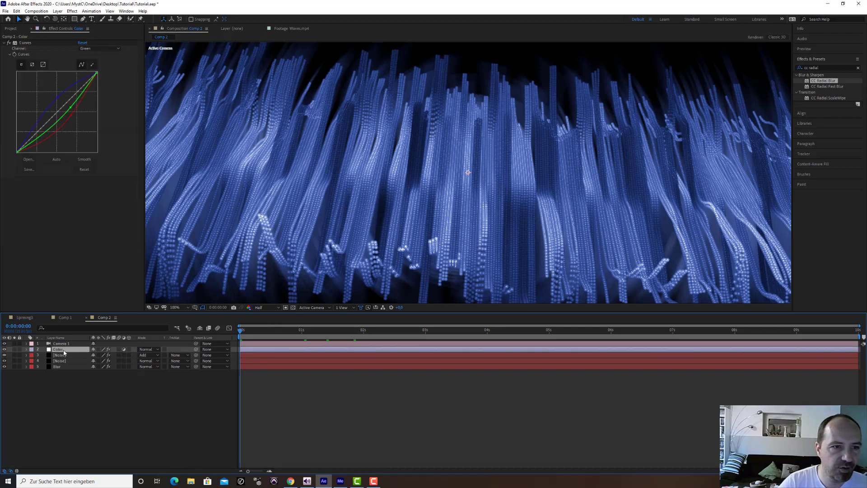
click(831, 67)
text(glo)
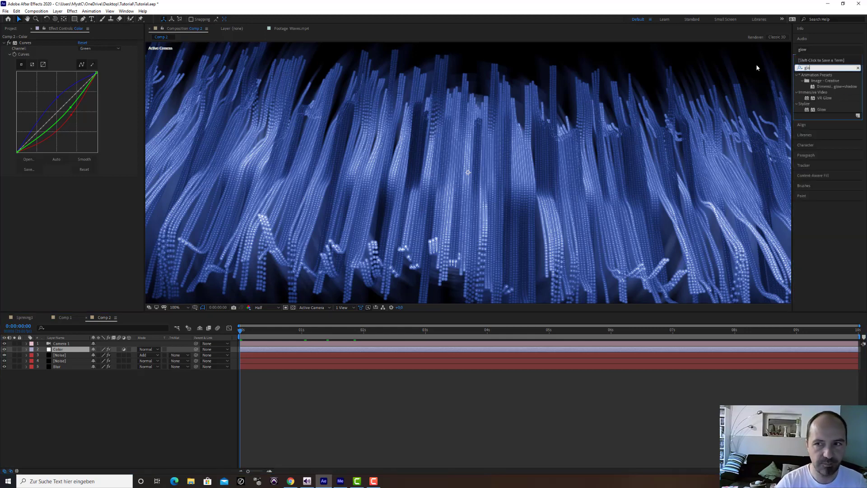
text(w)
double_click(821, 109)
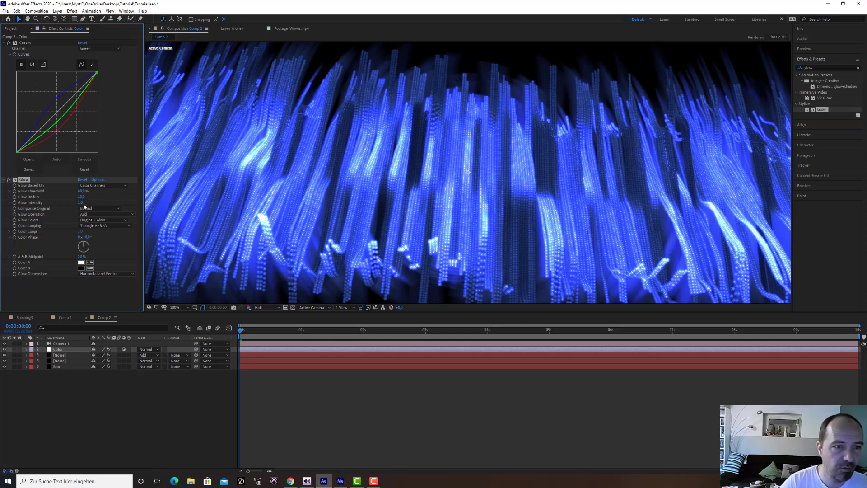
drag(81, 203, 73, 206)
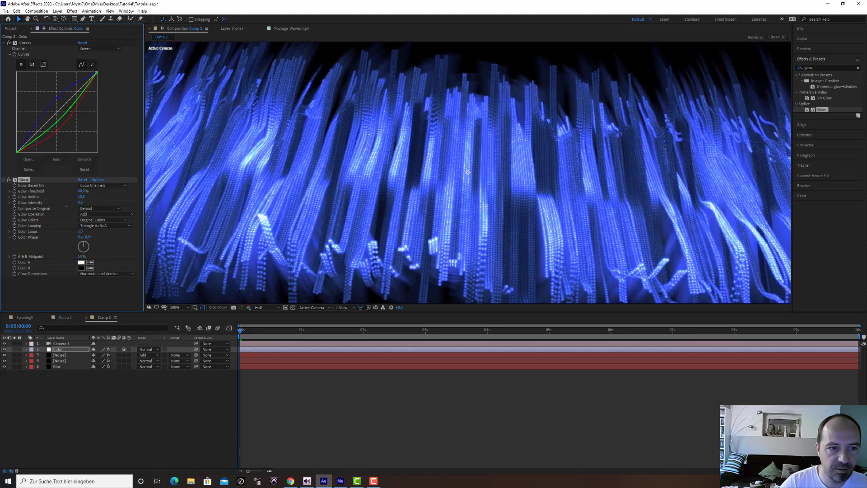
drag(81, 197, 96, 193)
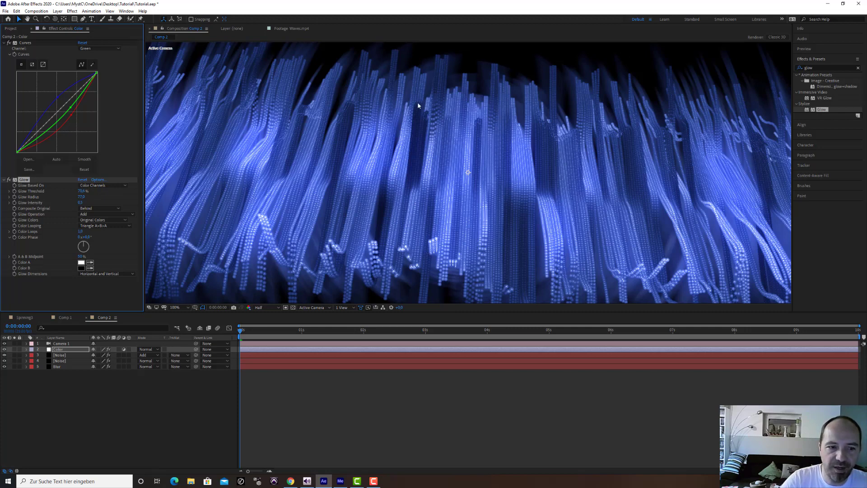
Step: Switch the Blur layer's CC Radial Blur type to Fading Zoom and lower its amount to about -44
click(59, 355)
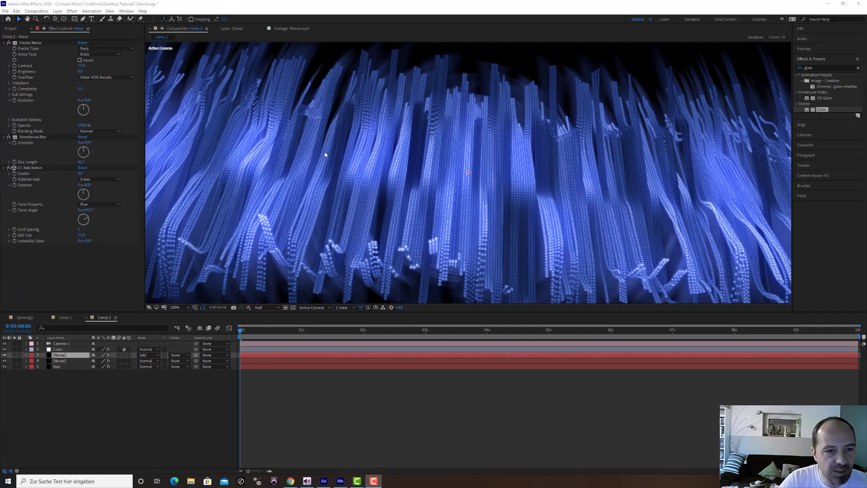
click(63, 367)
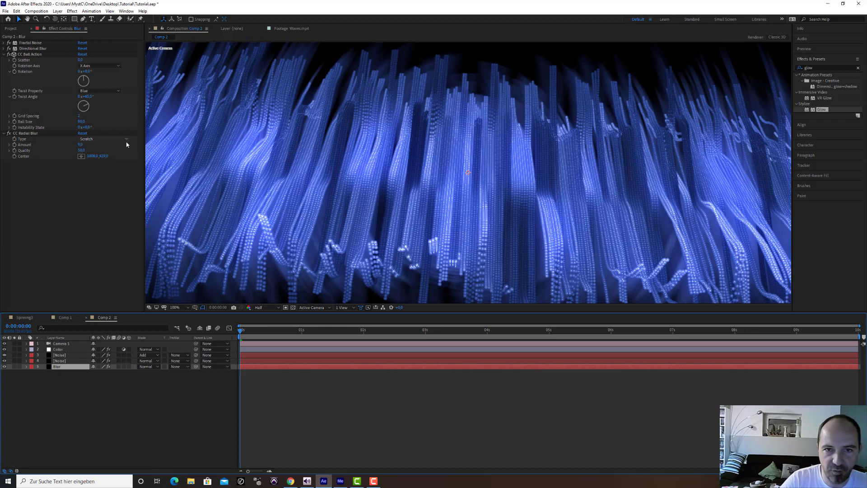
click(104, 139)
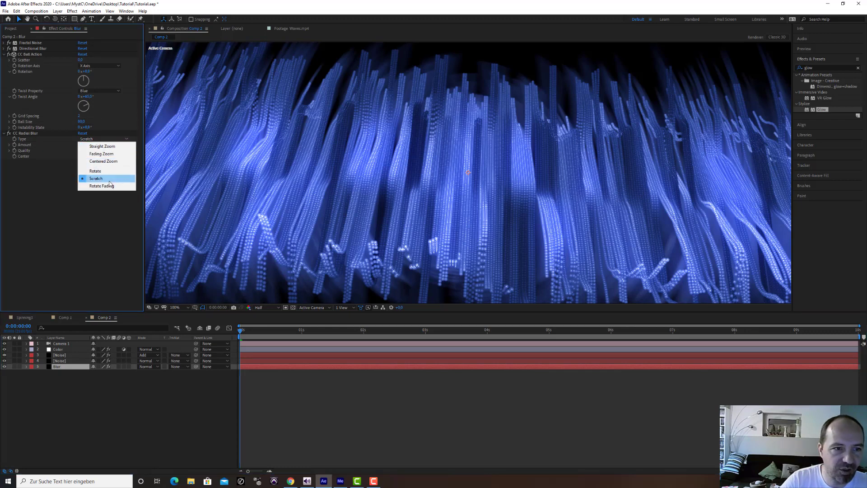
click(108, 154)
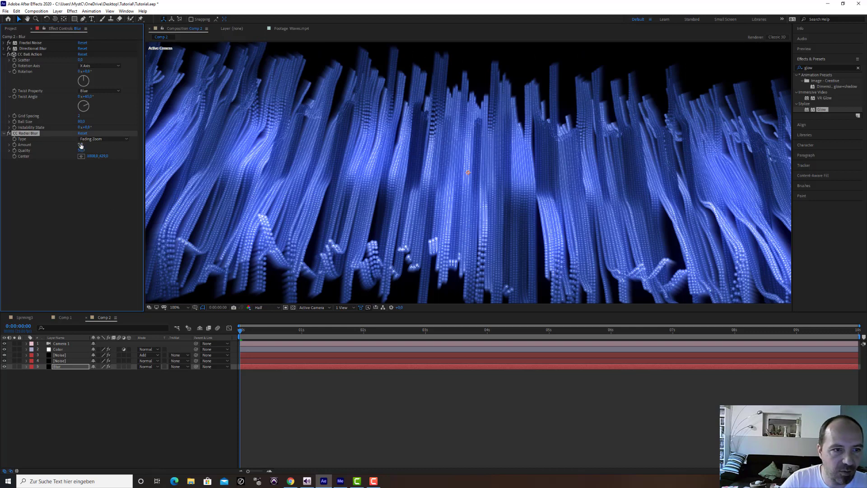
mouse_move(81, 144)
mouse_down()
mouse_move(72, 147)
mouse_move(90, 146)
mouse_move(71, 150)
mouse_up()
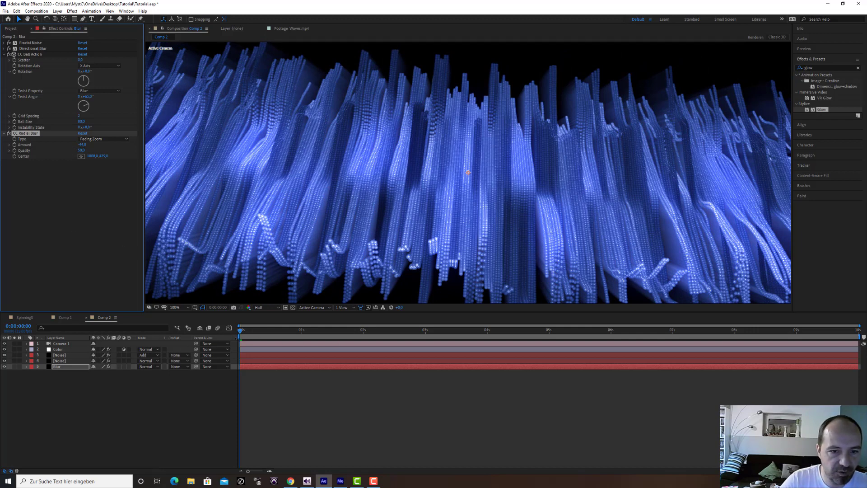
mouse_move(240, 335)
mouse_down()
mouse_move(379, 334)
mouse_move(240, 335)
mouse_up()
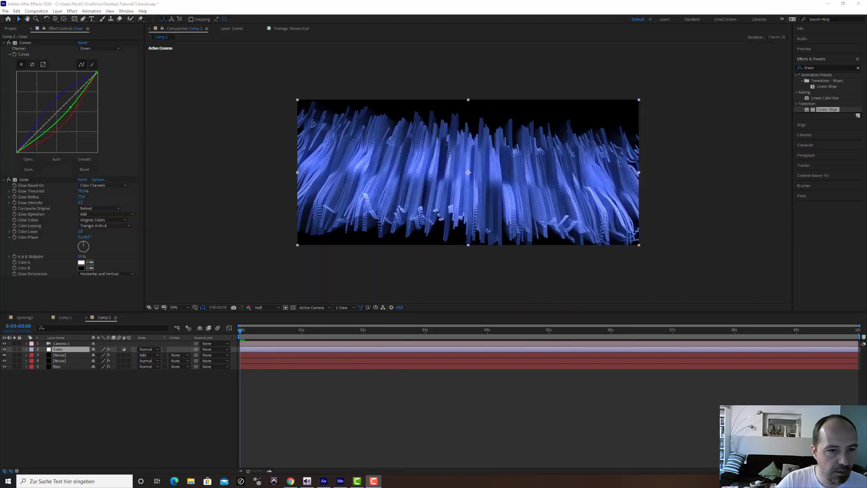
Step: Solo the lower Noise layer to isolate its strands
click(70, 355)
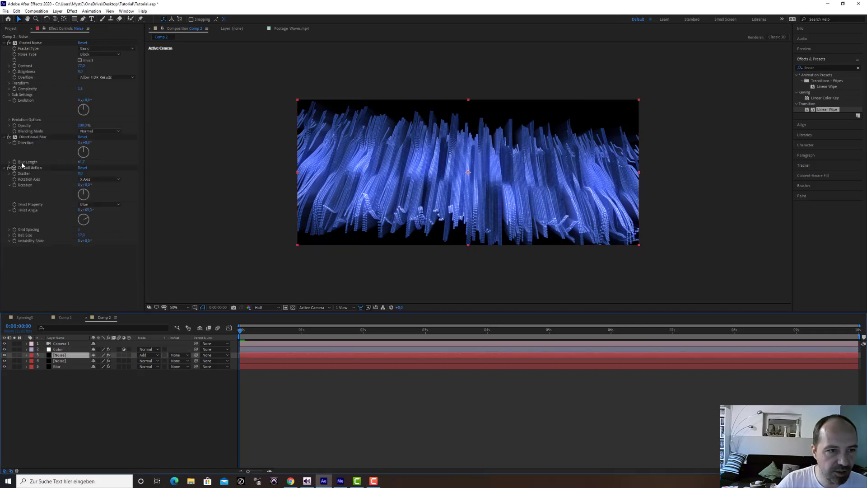
click(14, 362)
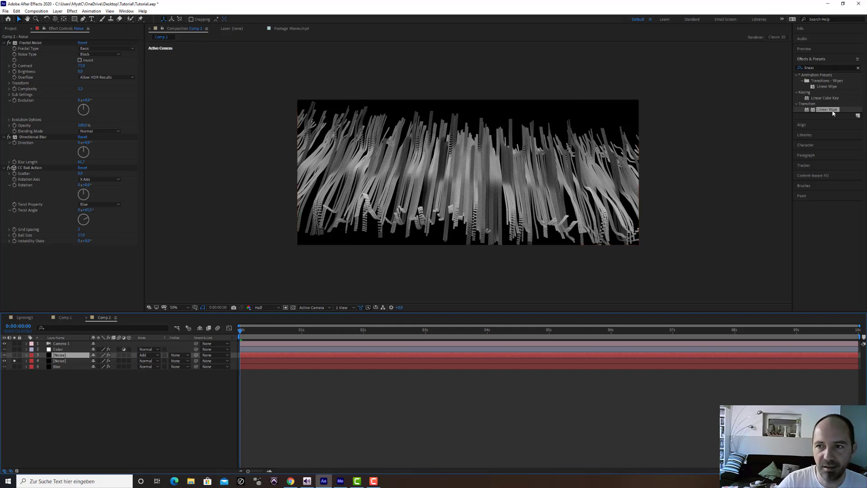
drag(833, 113, 104, 167)
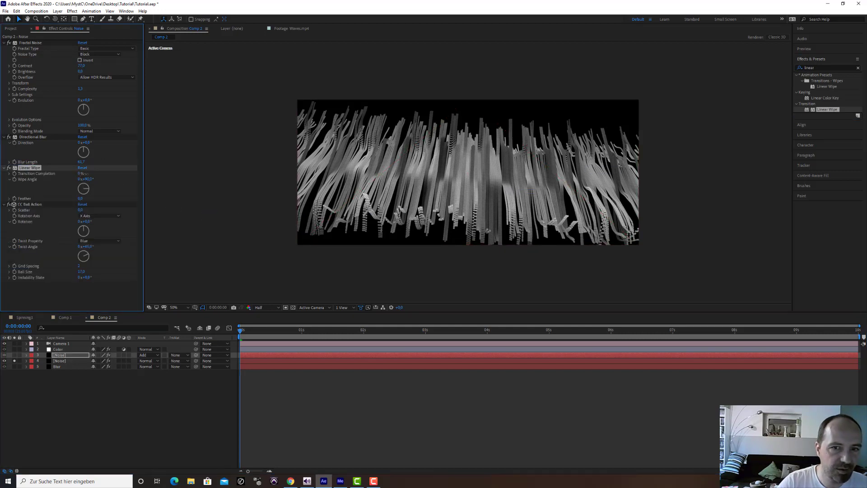
mouse_move(108, 173)
mouse_down()
mouse_move(117, 173)
mouse_move(102, 173)
mouse_up()
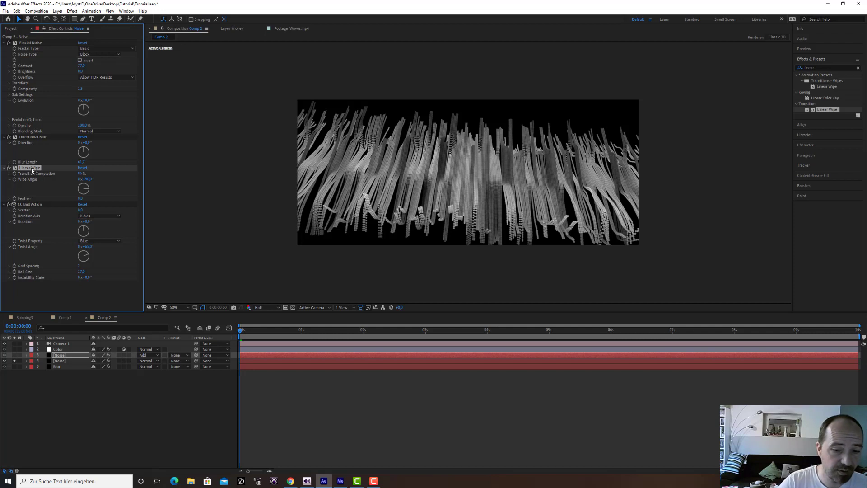
key(Delete)
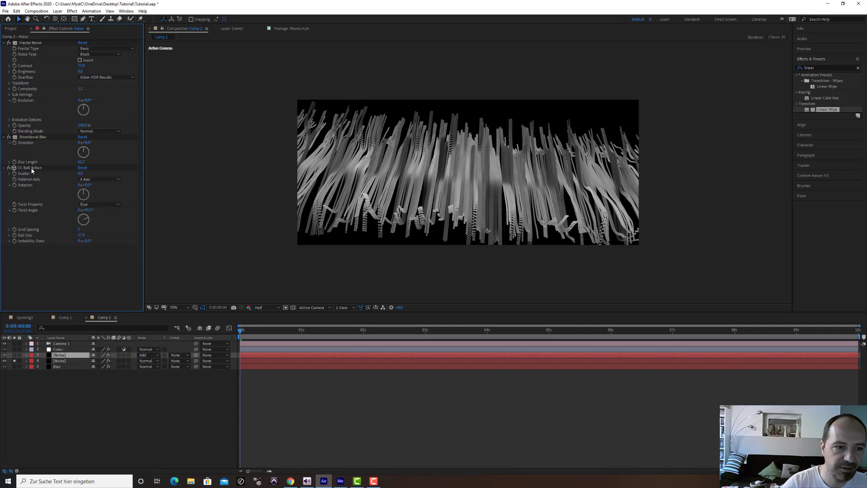
Step: Apply Linear Wipe to the soloed lower Noise layer, place it before CC Ball Action, and set its wipe angle to 0°
click(60, 360)
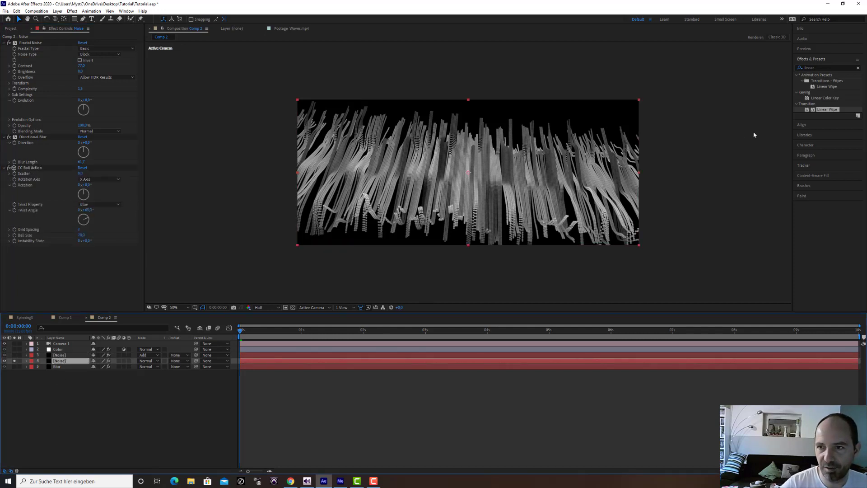
drag(828, 110, 93, 361)
drag(33, 247, 89, 172)
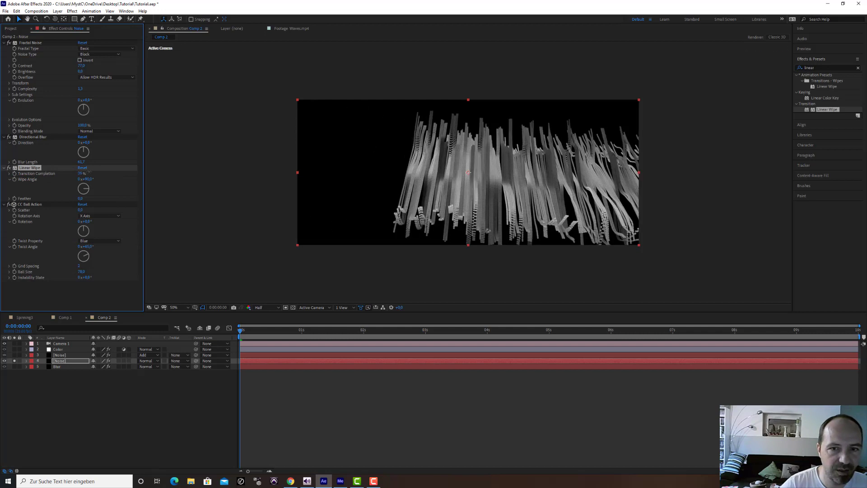
click(87, 179)
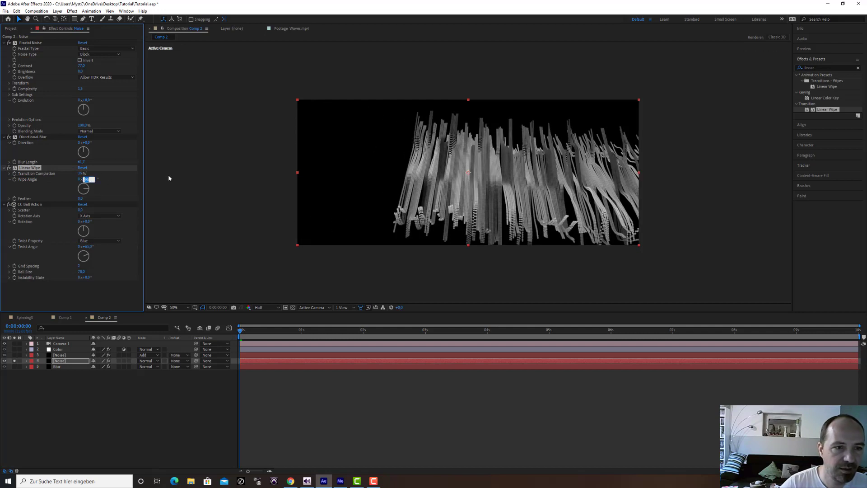
text(0)
key(Return)
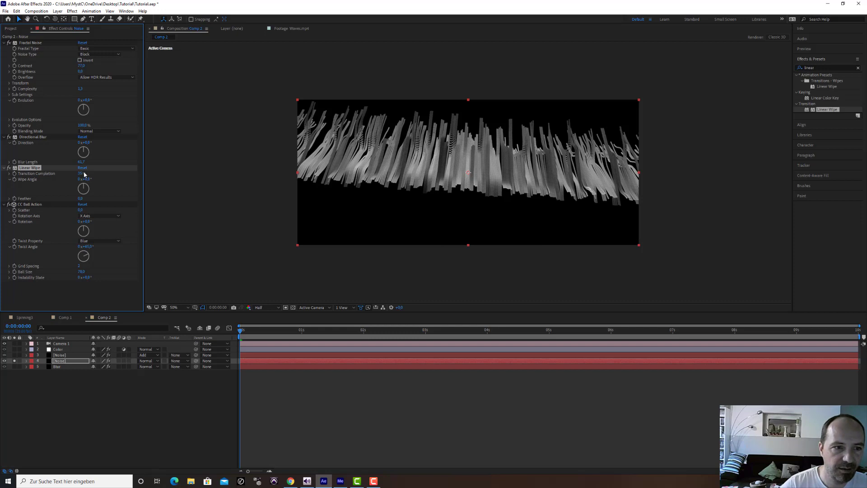
Step: Try the Linear Wipe after CC Ball Action with different completion values, and return it to its place before CC Ball Action
drag(84, 175, 106, 175)
drag(30, 168, 45, 270)
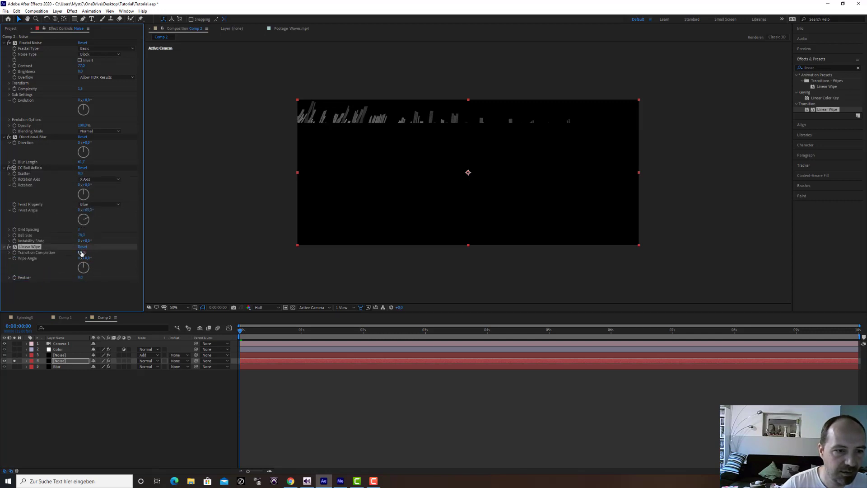
mouse_move(82, 252)
mouse_down()
mouse_move(90, 252)
mouse_move(75, 252)
mouse_move(48, 164)
mouse_up()
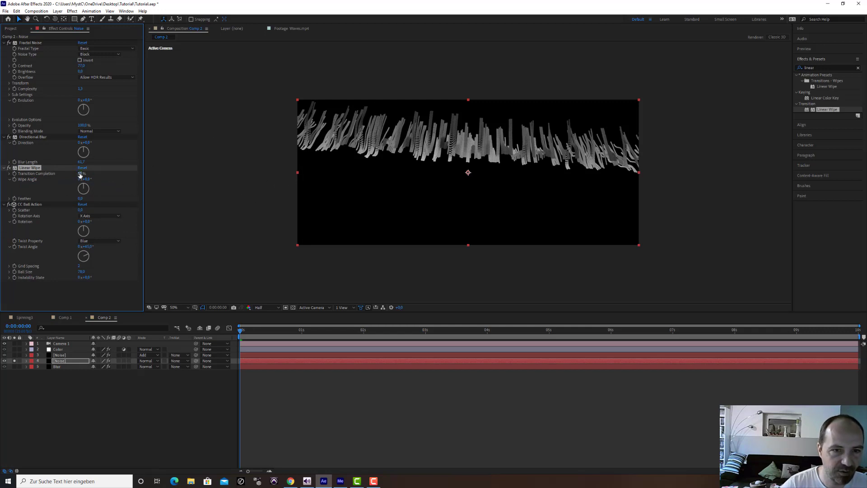
Step: Keyframe the lower Noise layer's Linear Wipe completion from 100% at the start to 0% at one second
drag(80, 173, 98, 173)
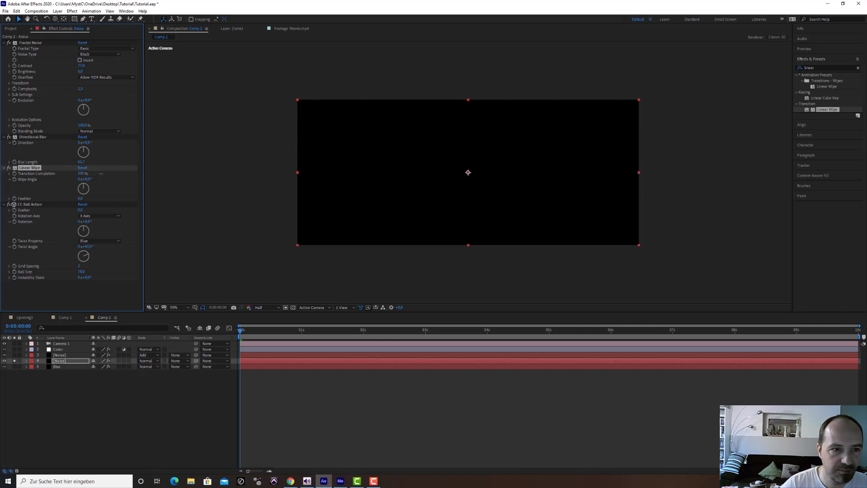
click(14, 173)
drag(245, 330, 302, 333)
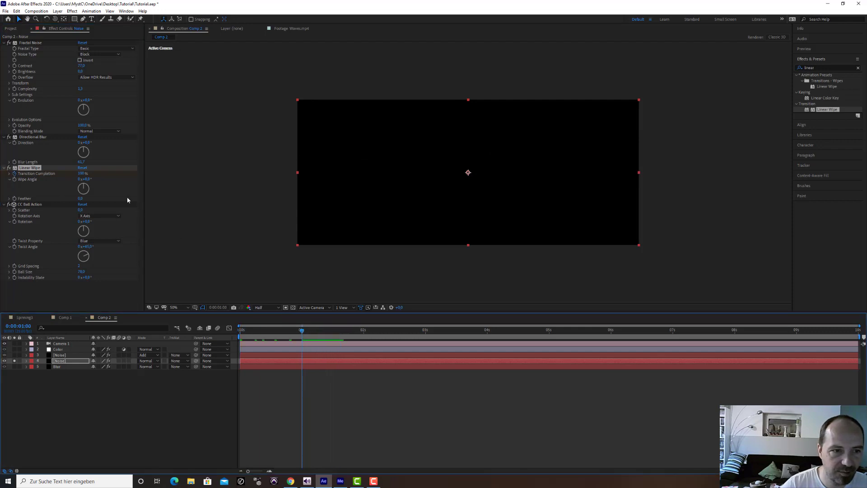
drag(81, 174, 33, 174)
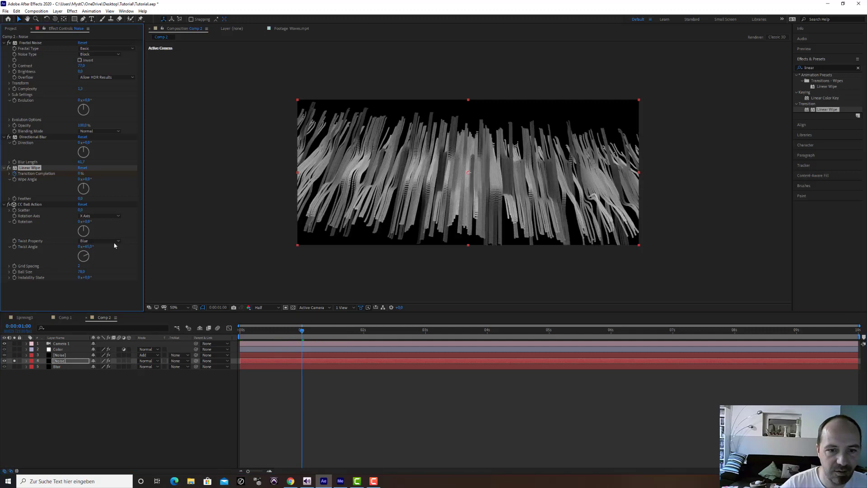
Step: Preview the soloed Noise layer's wipe reveal from the start and check the frames just after one second
drag(302, 330, 216, 329)
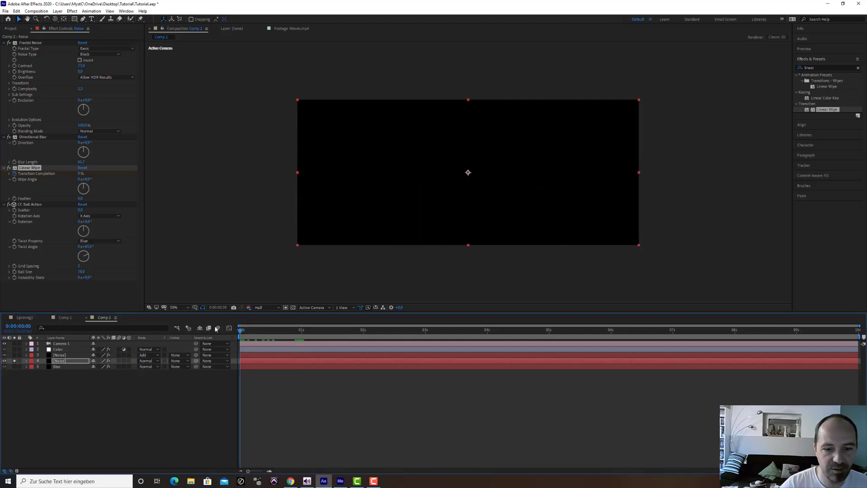
key(space)
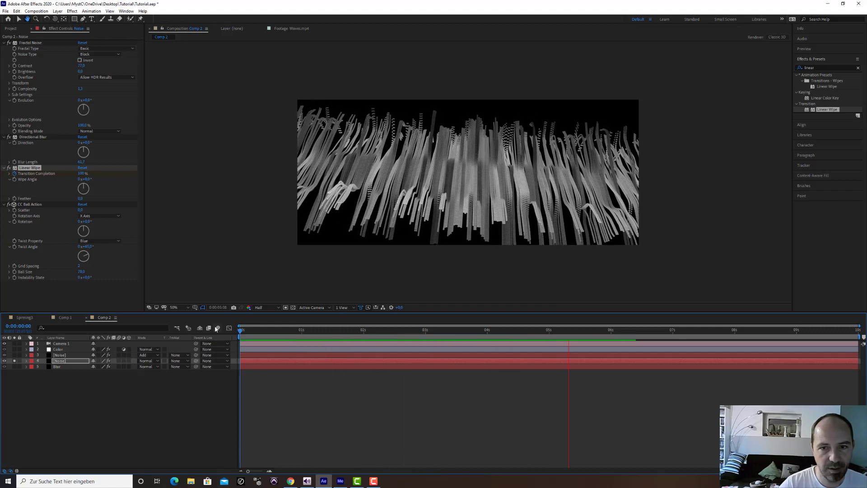
key(space)
drag(367, 334, 309, 331)
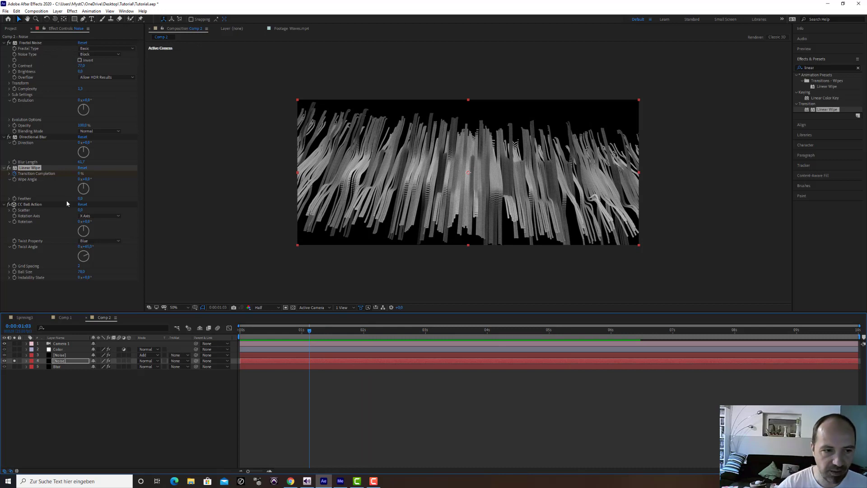
Step: Turn off the lower Noise layer's solo and preview the reveal with all layers, returning to the first frame
click(15, 362)
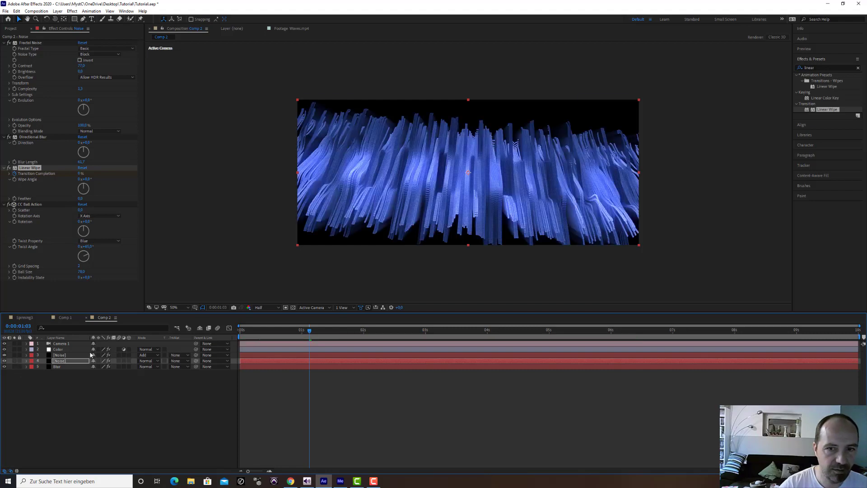
key(space)
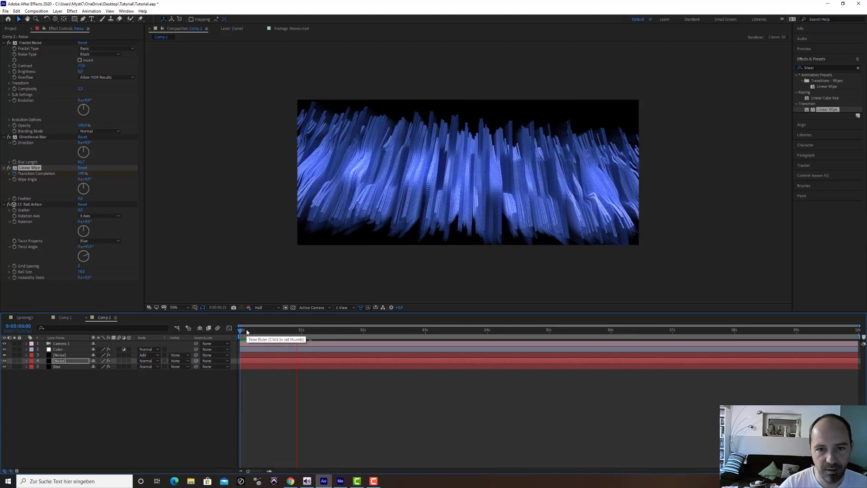
mouse_move(311, 333)
mouse_down()
mouse_move(277, 333)
mouse_move(302, 333)
mouse_up()
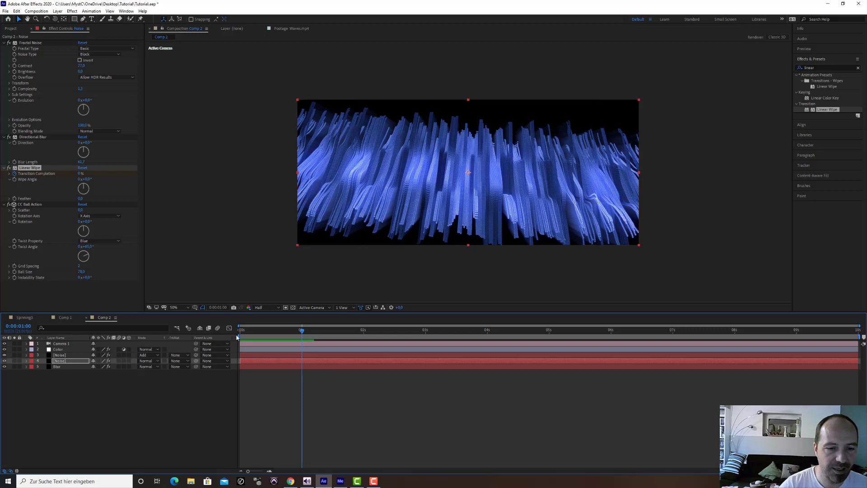
mouse_move(247, 333)
mouse_down()
mouse_move(271, 335)
mouse_move(239, 332)
mouse_up()
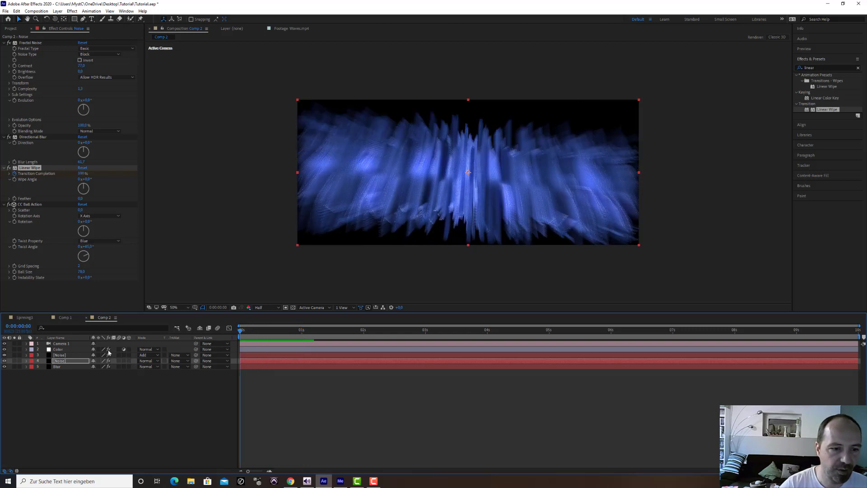
Step: Copy the keyframed Linear Wipe from the lower Noise layer to the upper one and place it before CC Ball Action
click(59, 360)
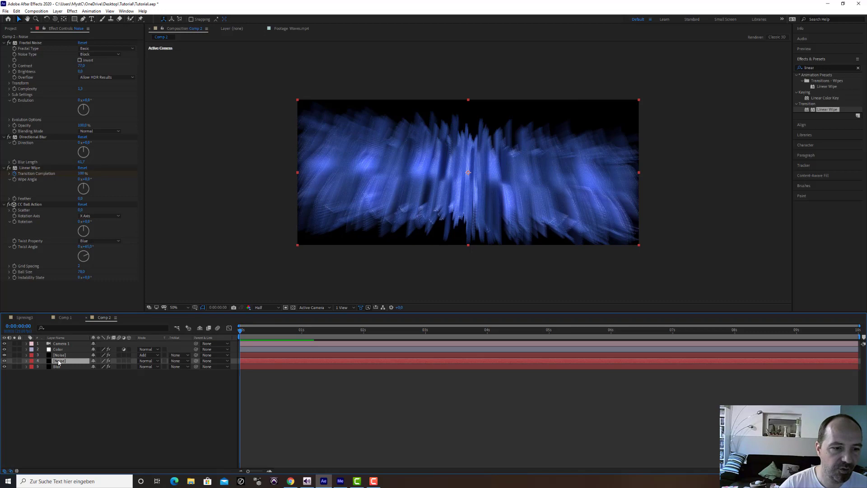
click(26, 168)
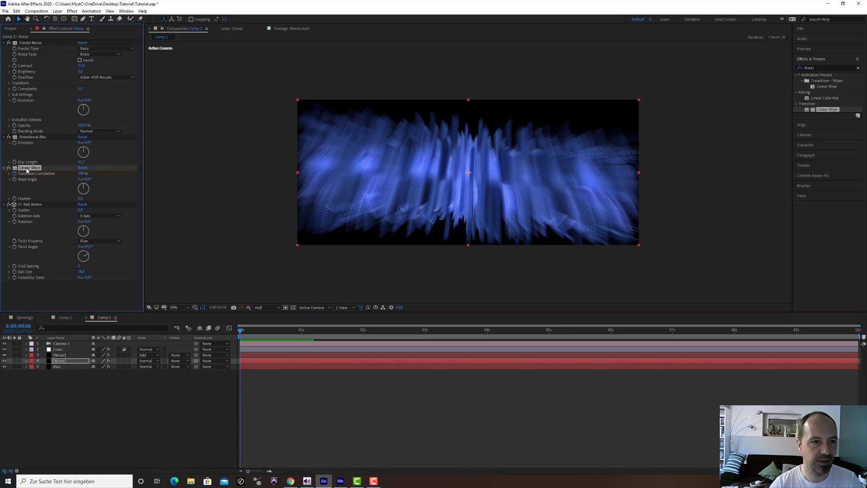
click(59, 355)
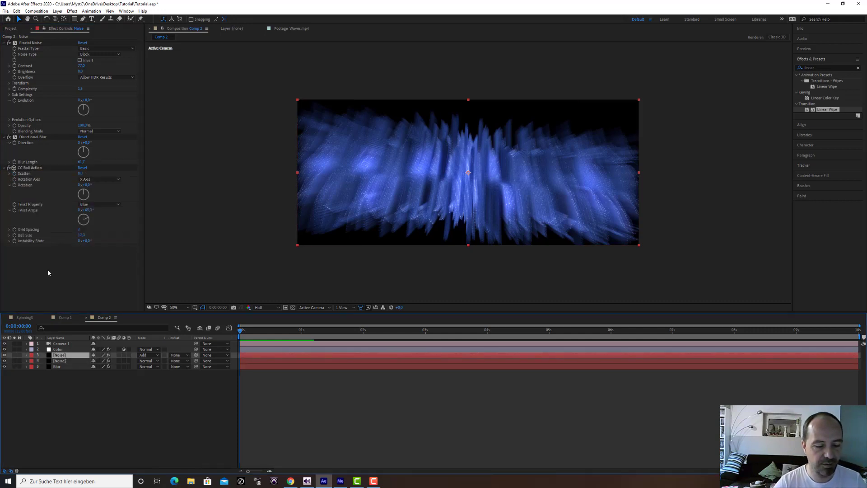
key(ctrl+v)
drag(32, 248, 42, 169)
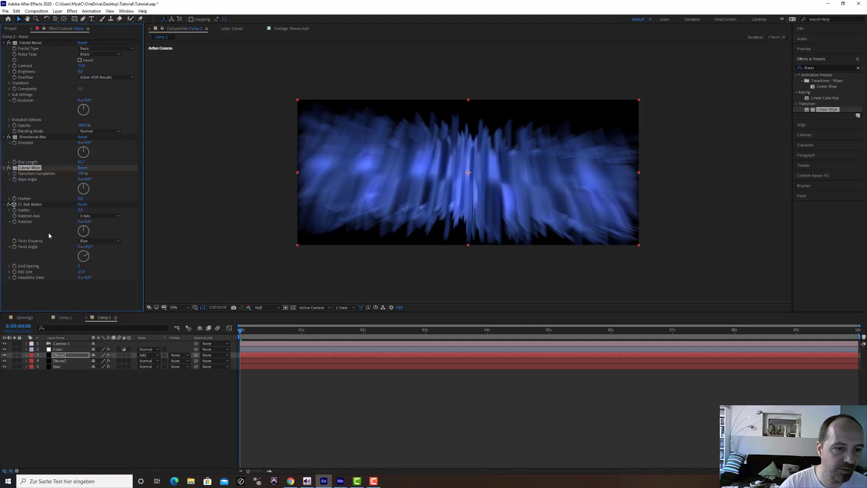
Step: Paste the keyframed Linear Wipe onto the Blur layer, place it before CC Radial Blur, and check the reveal from the start
click(57, 367)
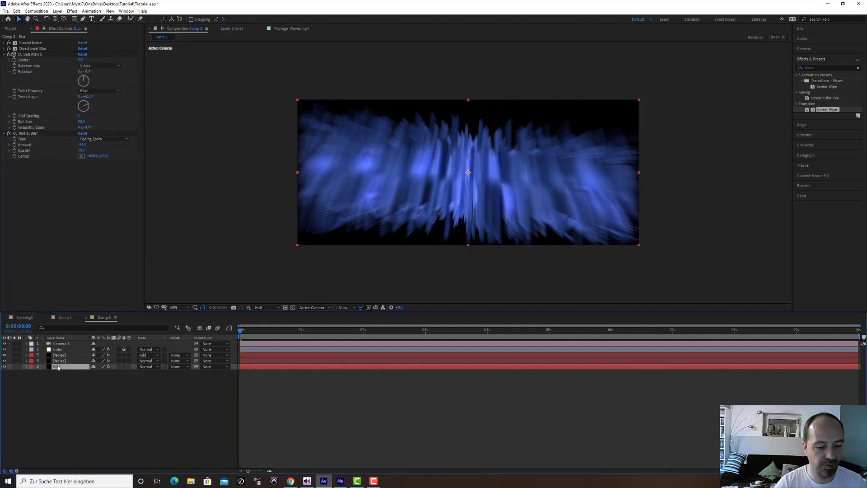
key(ctrl+v)
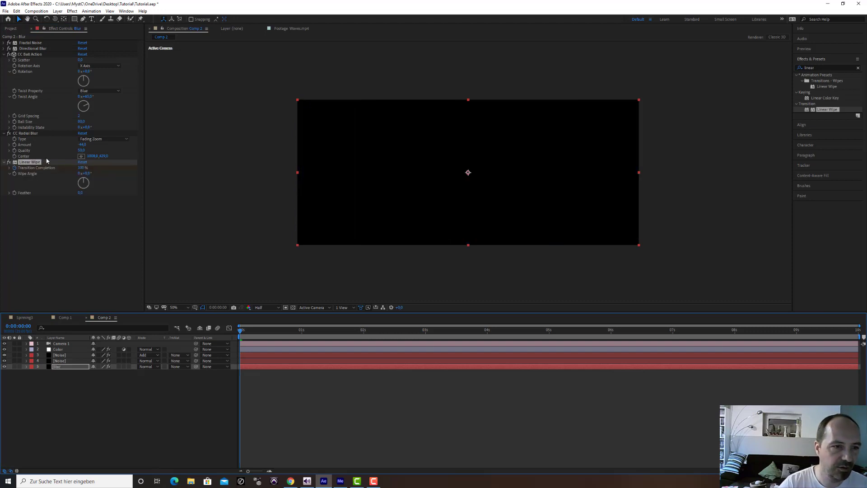
drag(35, 162, 36, 135)
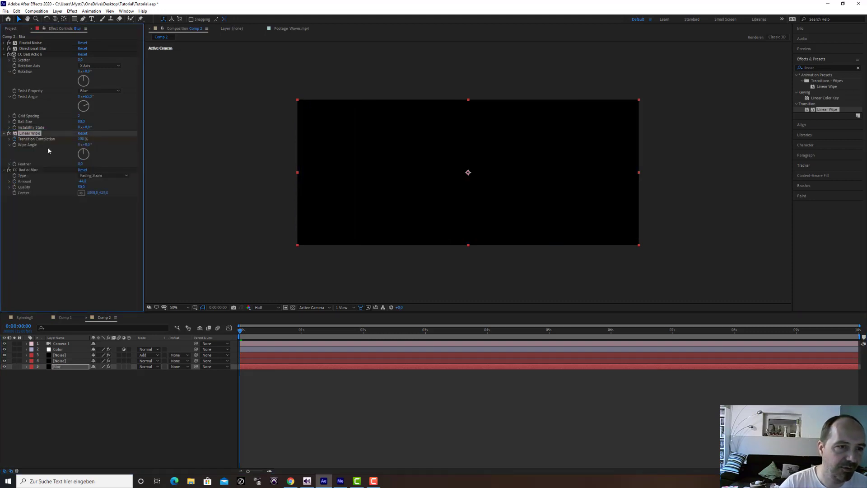
drag(240, 332, 221, 318)
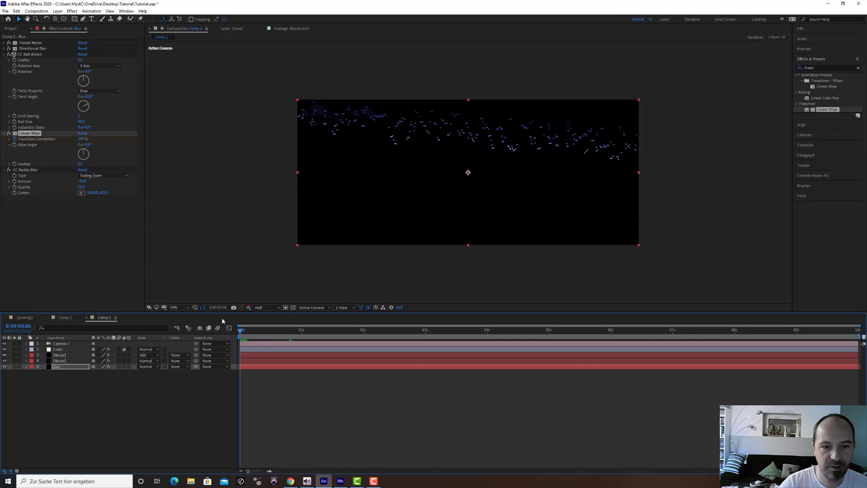
Step: Preview the complete wipe reveal in Comp 2 from the first frame
key(space)
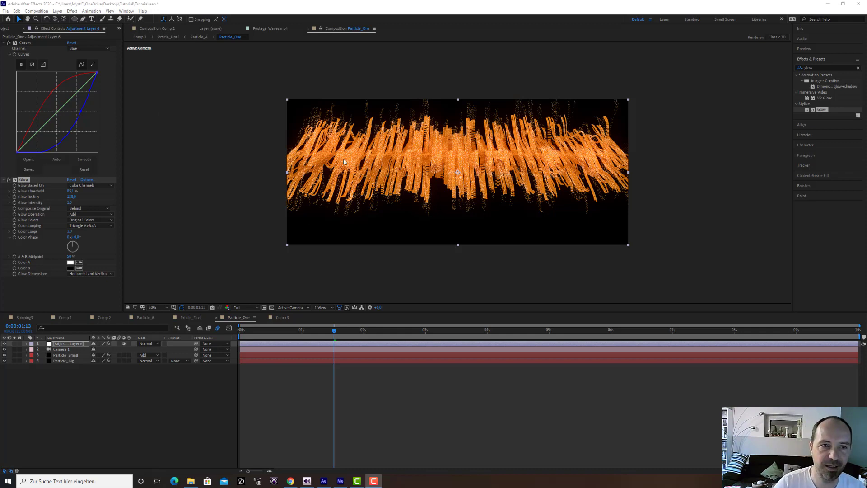
Step: Orbit the Particle_One camera to a diagonal close view and check the orange waves at 100% up to 0:00:02:03
click(54, 19)
drag(364, 155, 388, 189)
key(/)
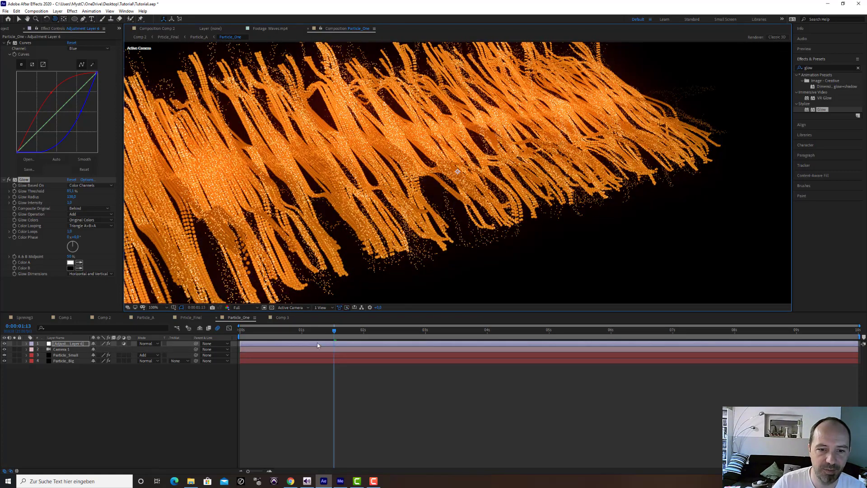
drag(316, 335, 372, 325)
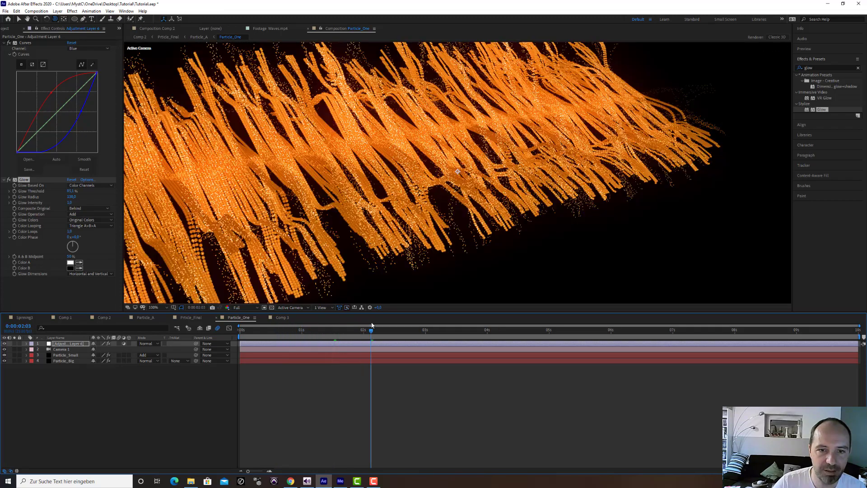
Step: Delete the Particle_Small layer and check the remaining strands back at 0:00:01:14
click(69, 355)
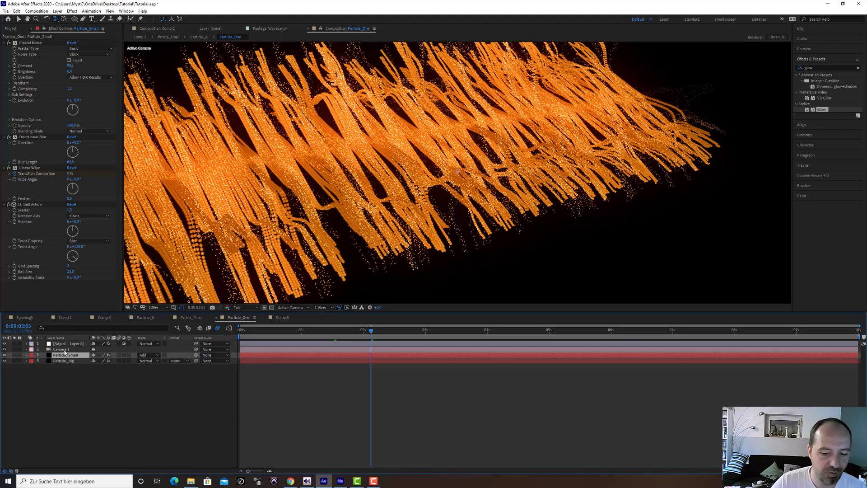
key(Delete)
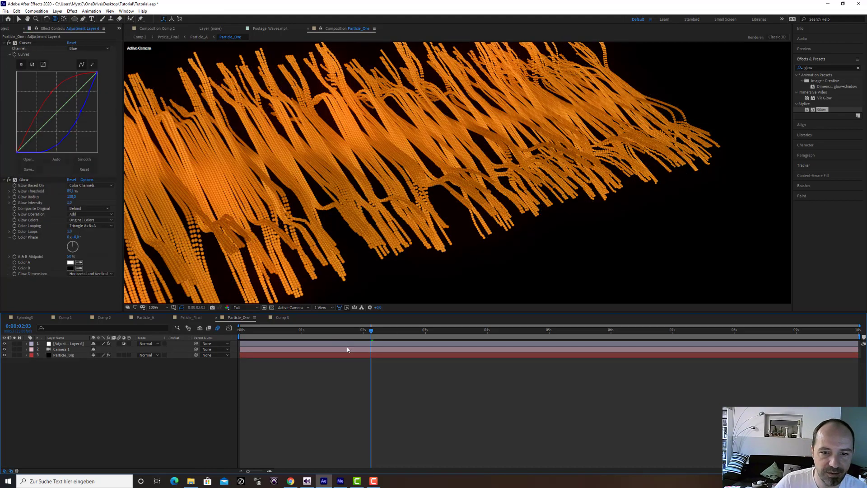
drag(370, 330, 337, 330)
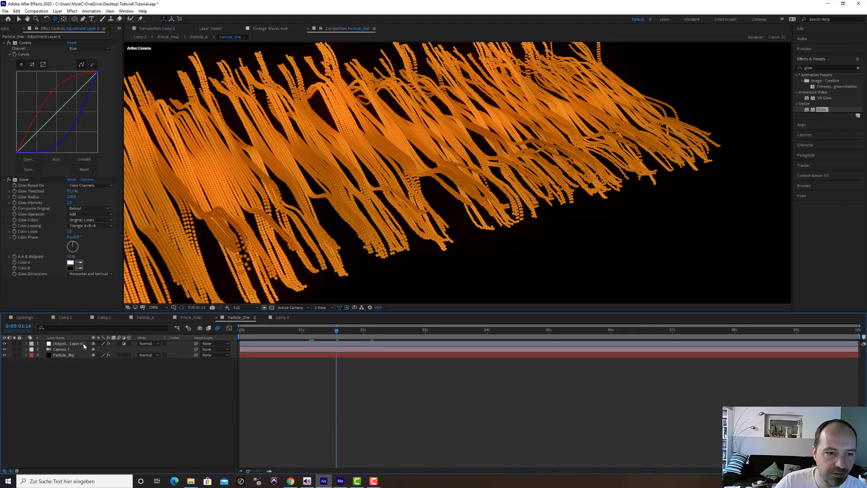
Step: Lower the adjustment layer's Glow Threshold to about 77%
click(84, 343)
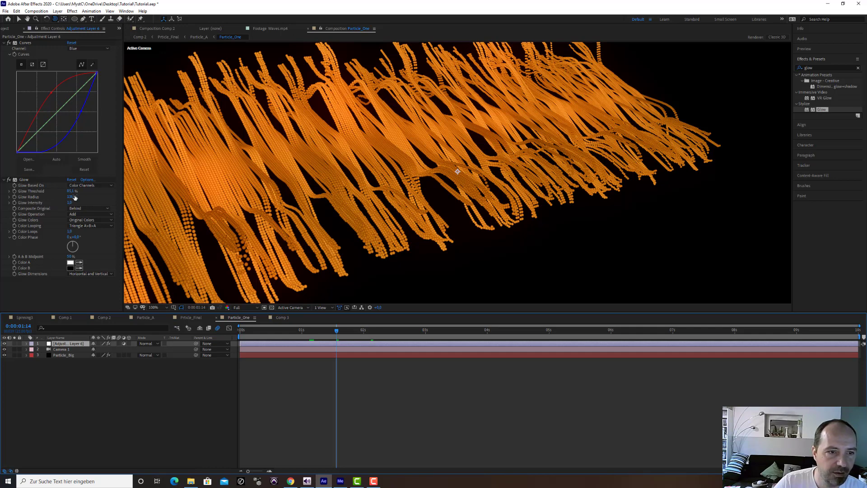
drag(72, 191, 64, 191)
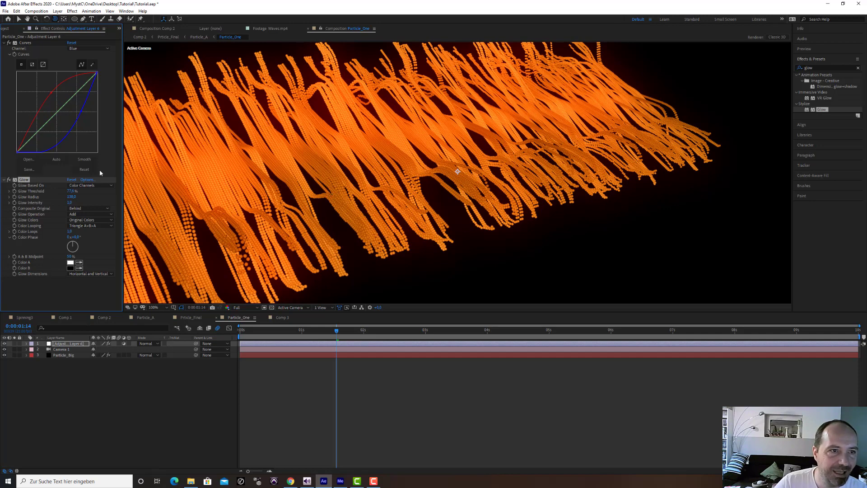
Step: Expose the raw Fractal Noise of Particle_Big with its Transform settings by disabling CC Ball Action and hiding the adjustment layer
click(62, 355)
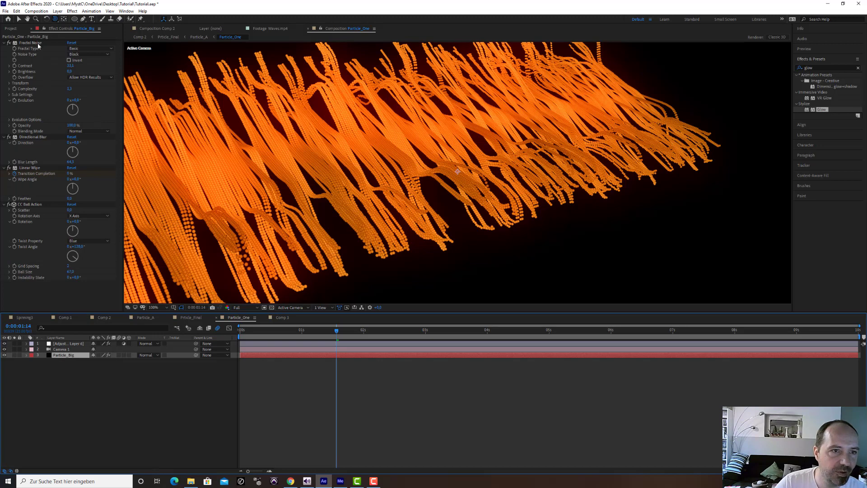
click(9, 84)
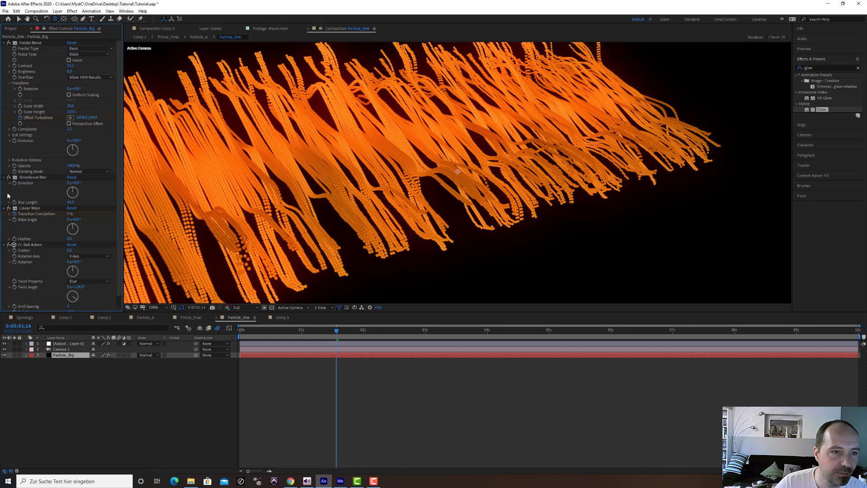
scroll(26, 243, down, 1)
click(8, 235)
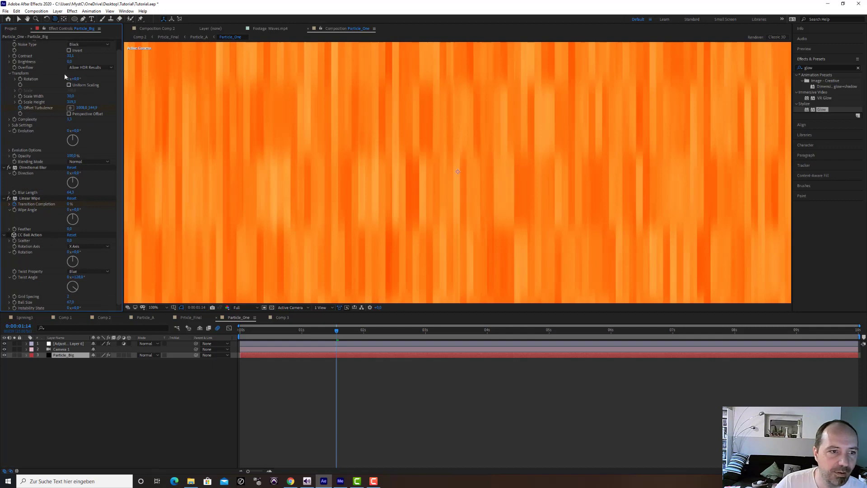
click(5, 344)
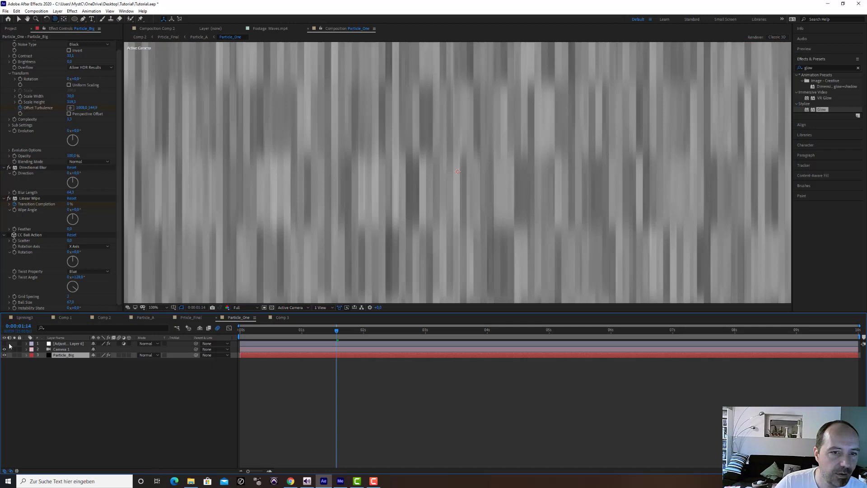
scroll(322, 163, down, 2)
scroll(324, 163, up, 1)
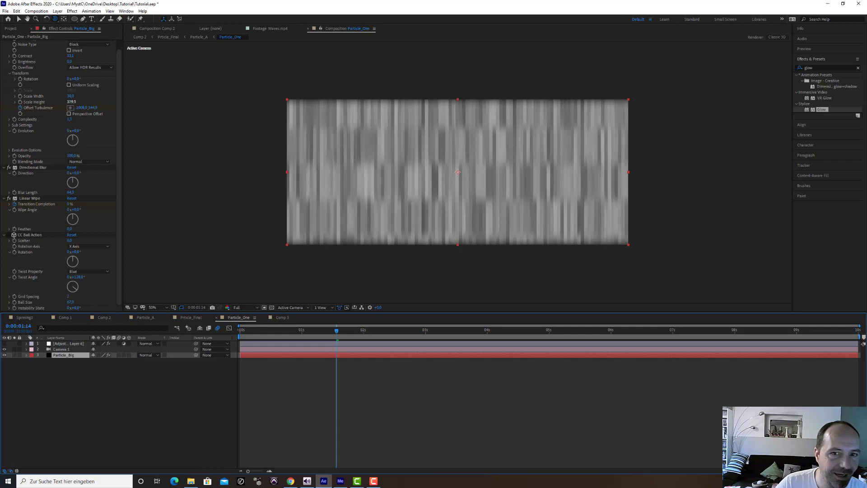
Step: Increase the Fractal Noise Scale Height on Particle_Big, then re-enable the adjustment layer and CC Ball Action
drag(71, 102, 79, 125)
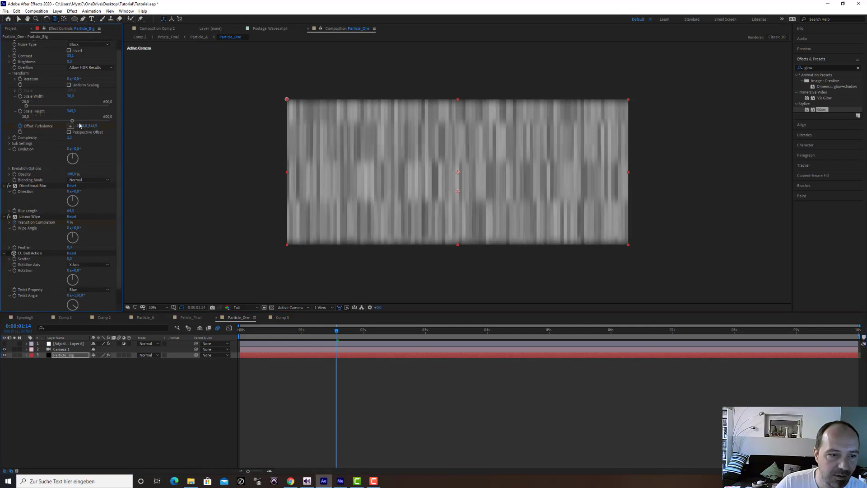
click(5, 343)
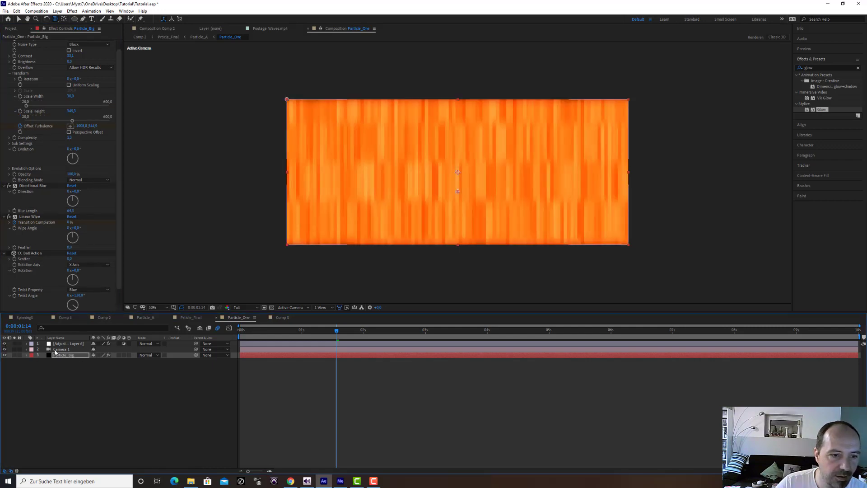
click(8, 253)
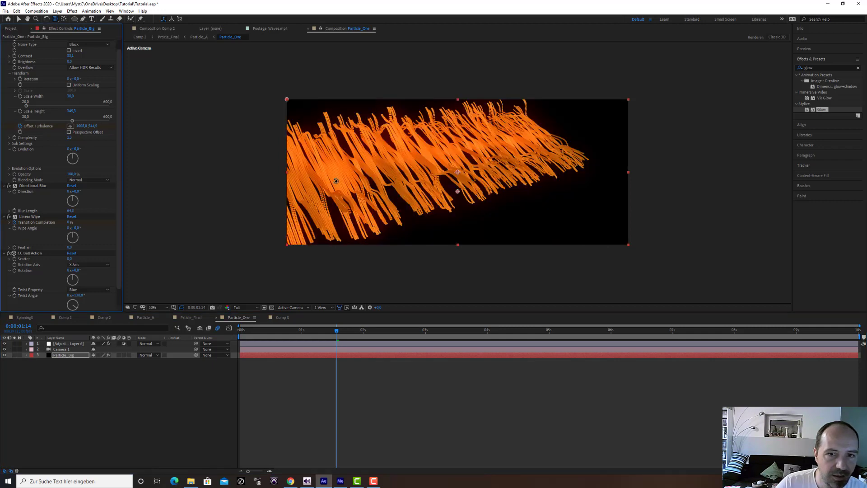
scroll(371, 171, up, 2)
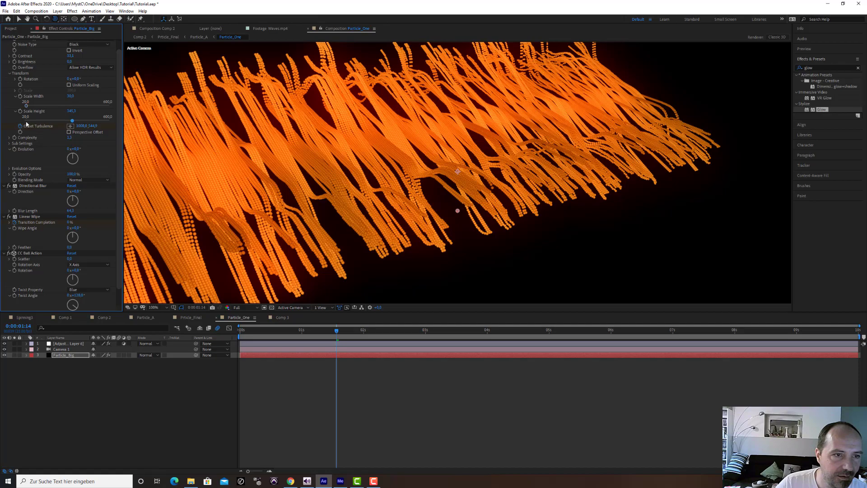
Step: Set Particle_Big's Fractal Noise Scale Width to about 150 and Scale Height to about 185, and raise its Complexity
drag(71, 124, 44, 111)
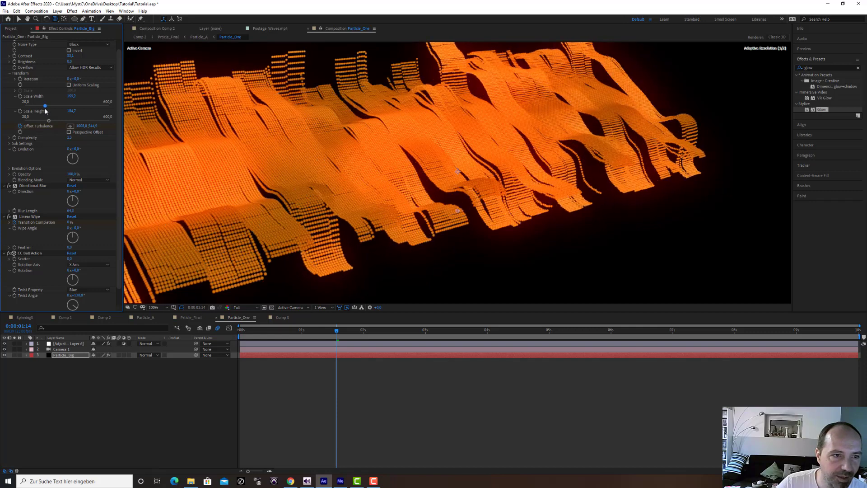
click(10, 144)
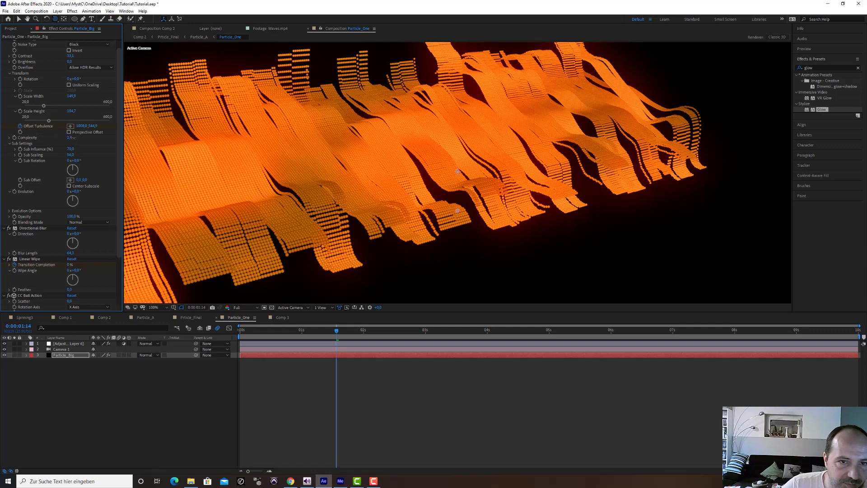
drag(75, 138, 122, 135)
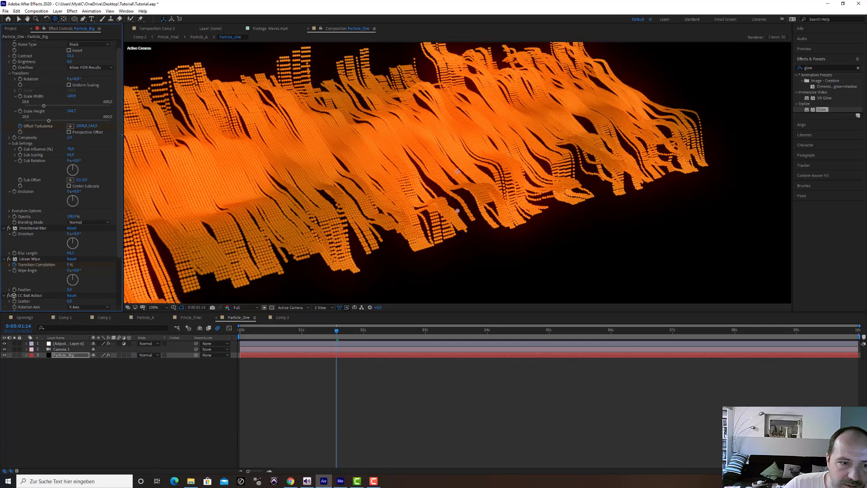
Step: Reduce the CC Ball Action Ball Size on Particle_Big to about 40
scroll(88, 251, down, 2)
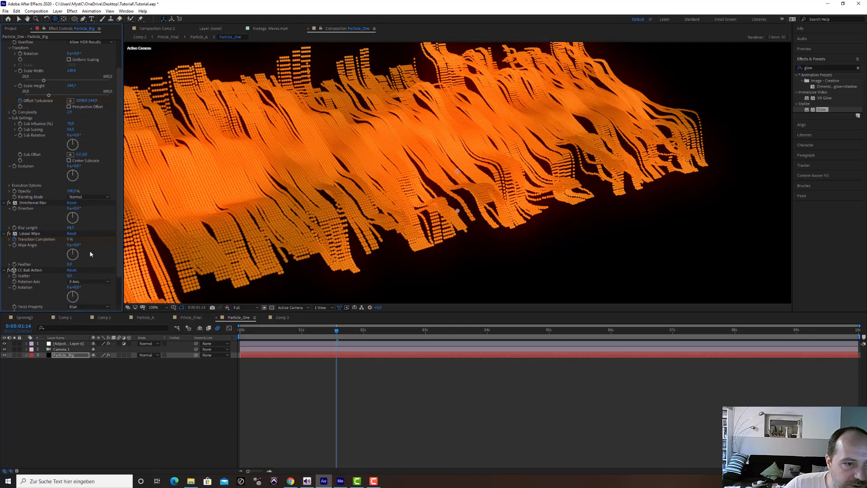
scroll(88, 253, down, 3)
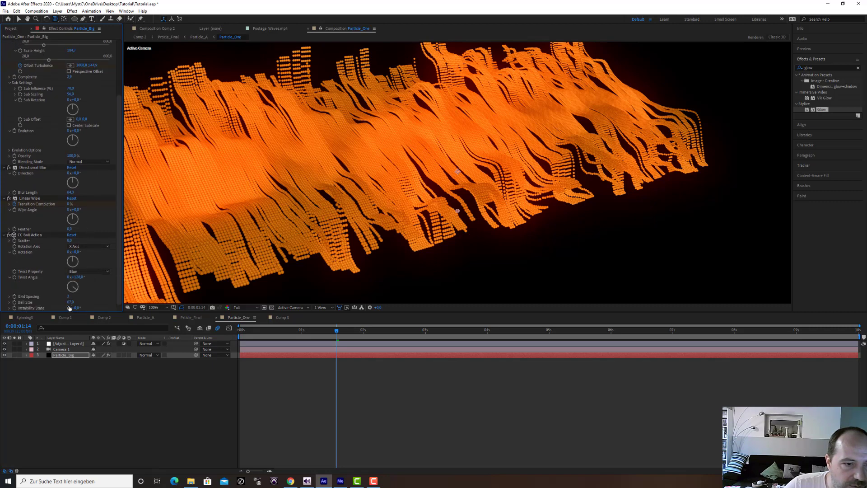
drag(70, 302, 63, 305)
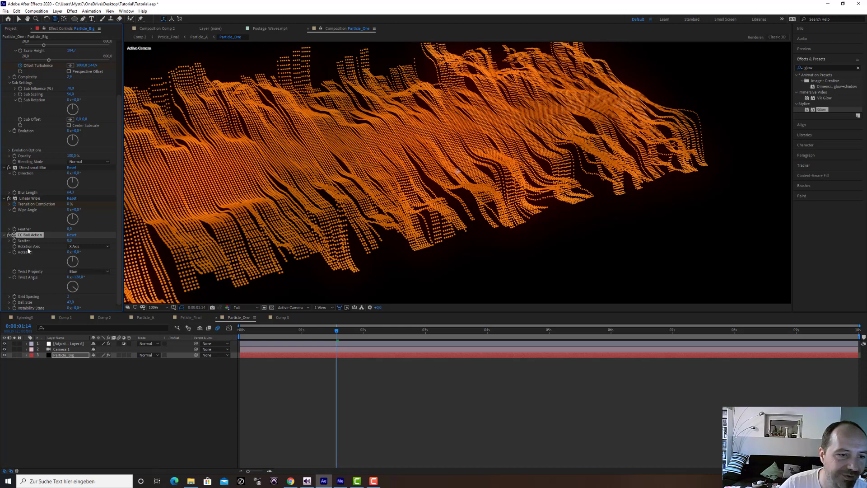
Step: Try the XY15Z rotation axis in CC Ball Action with different Twist Angle values
click(89, 247)
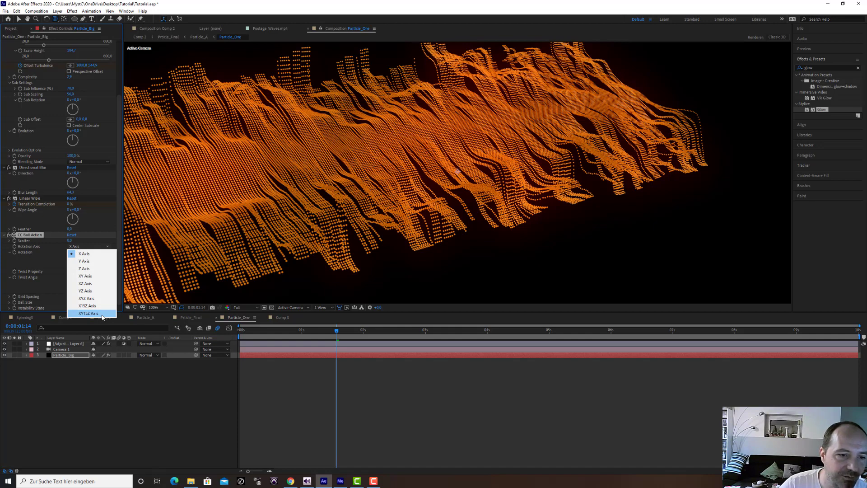
click(88, 313)
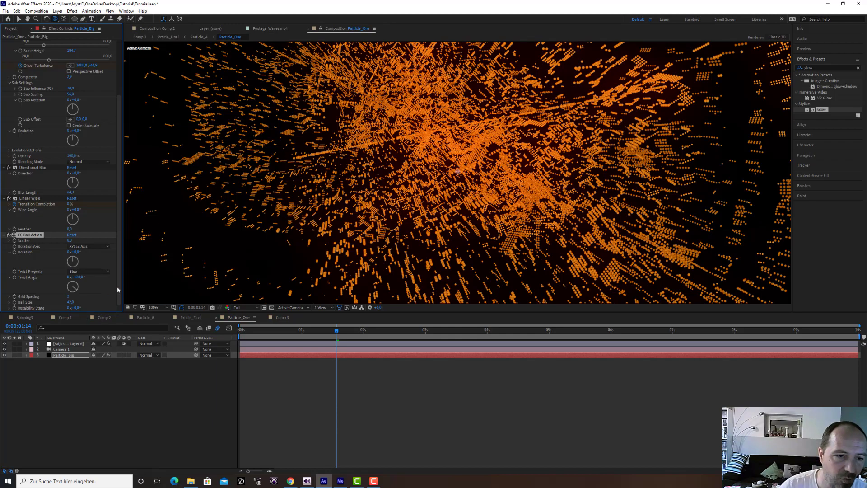
drag(82, 283, 47, 281)
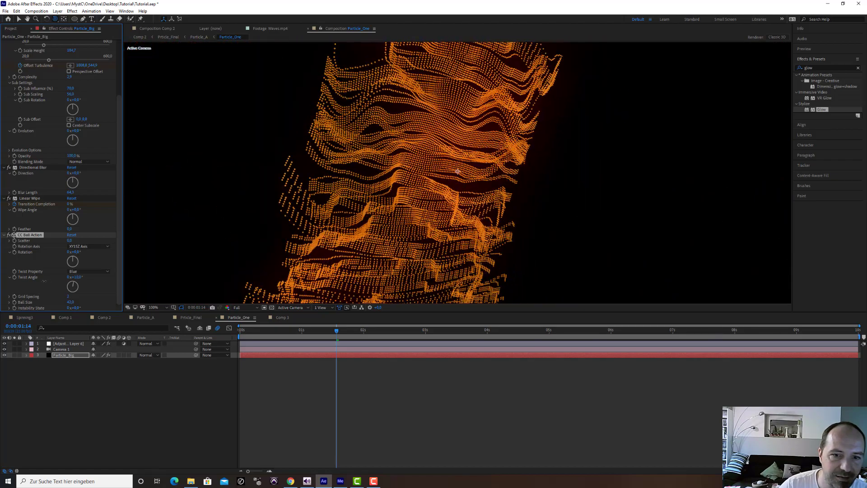
mouse_move(47, 281)
mouse_down()
mouse_move(72, 276)
mouse_move(59, 277)
mouse_up()
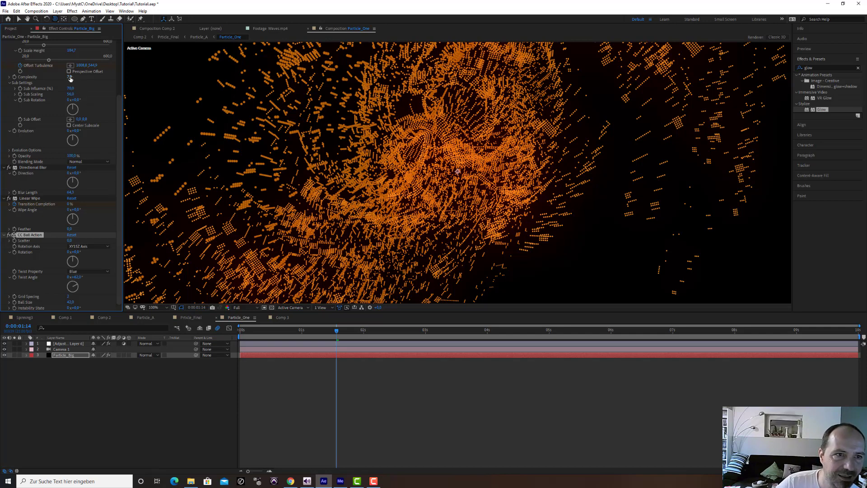
Step: Set Particle_Big's Fractal Noise Scale Width to about 87 and its CC Ball Action rotation axis to X15Z
scroll(70, 85, up, 2)
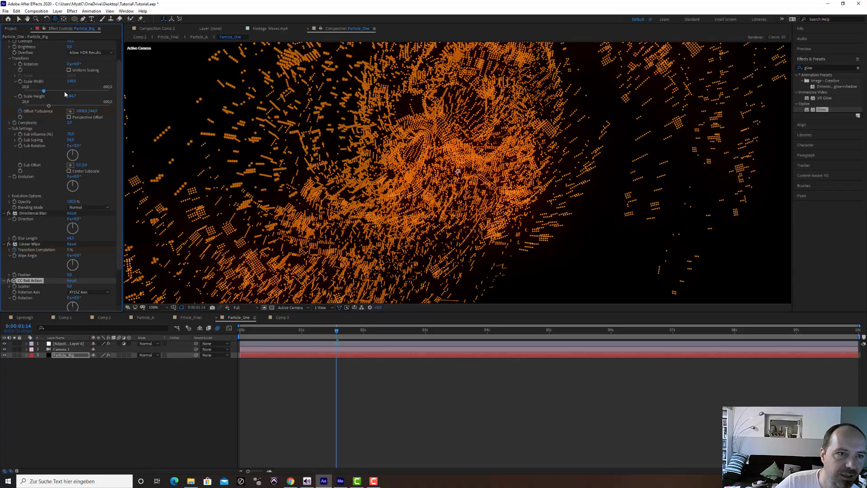
mouse_move(72, 84)
mouse_down()
mouse_move(123, 84)
mouse_move(49, 87)
mouse_move(192, 74)
mouse_move(54, 77)
mouse_up()
click(93, 292)
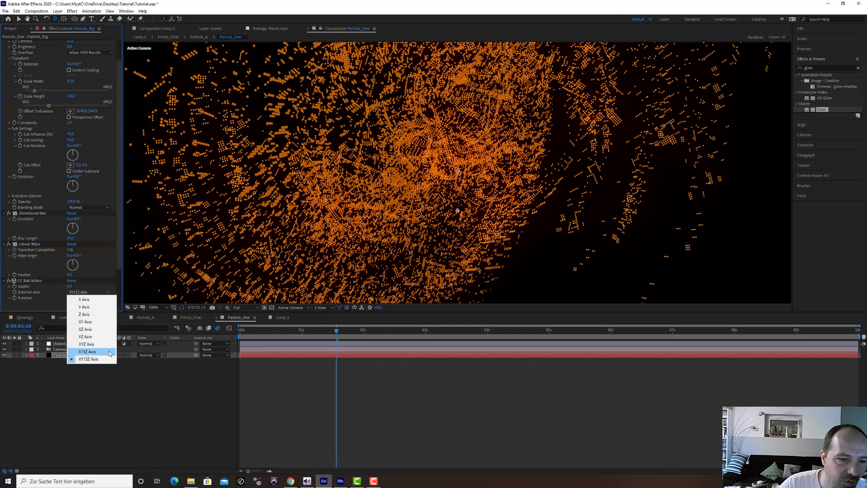
click(87, 351)
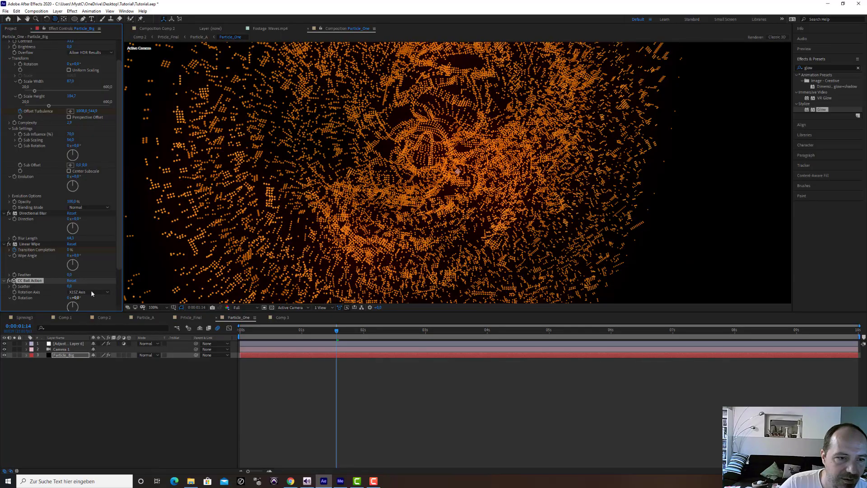
Step: Reduce the CC Ball Action Twist Angle and check the wave motion up to 0:00:03:10 from a lower camera angle
scroll(92, 294, down, 3)
mouse_move(80, 290)
mouse_down()
mouse_move(93, 290)
mouse_move(48, 278)
mouse_up()
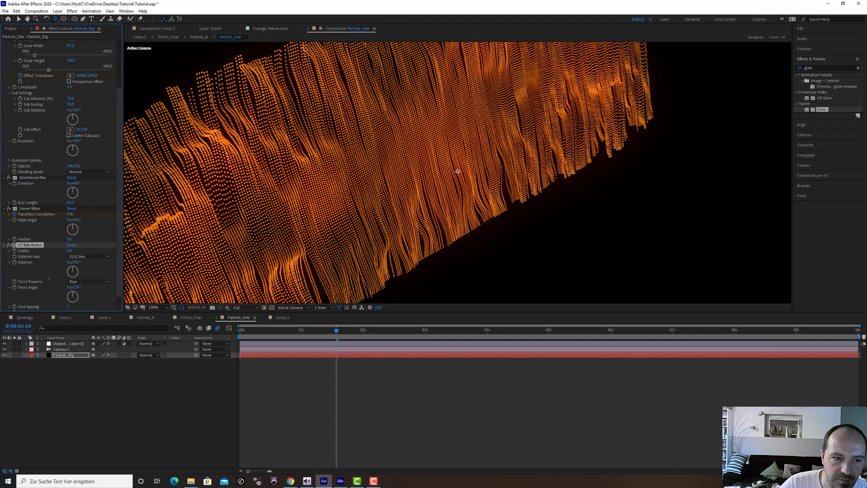
drag(268, 167, 311, 97)
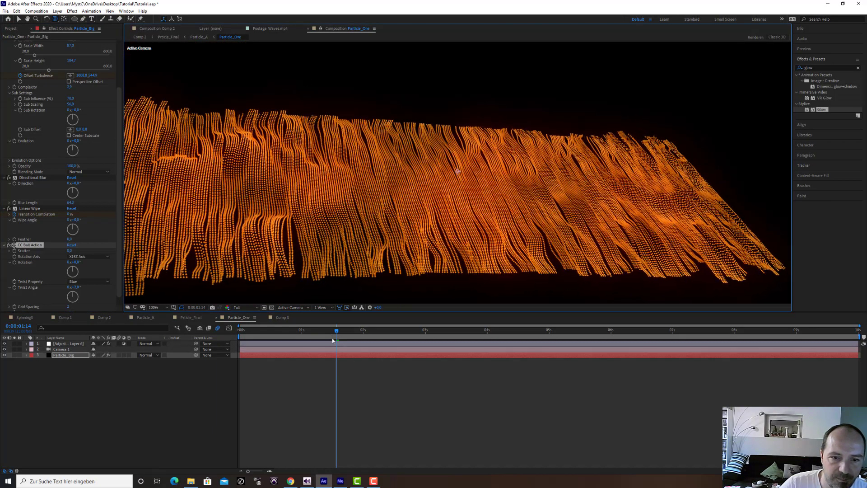
drag(335, 331, 450, 330)
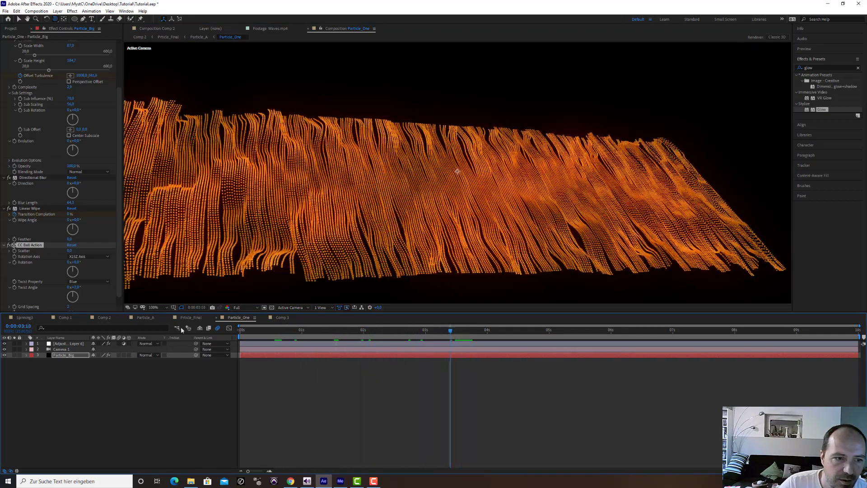
Step: Set the CC Ball Action Twist Angle to 0° and check the flat dot grid's motion around 0:00:02:19
click(75, 288)
text(0)
key(Return)
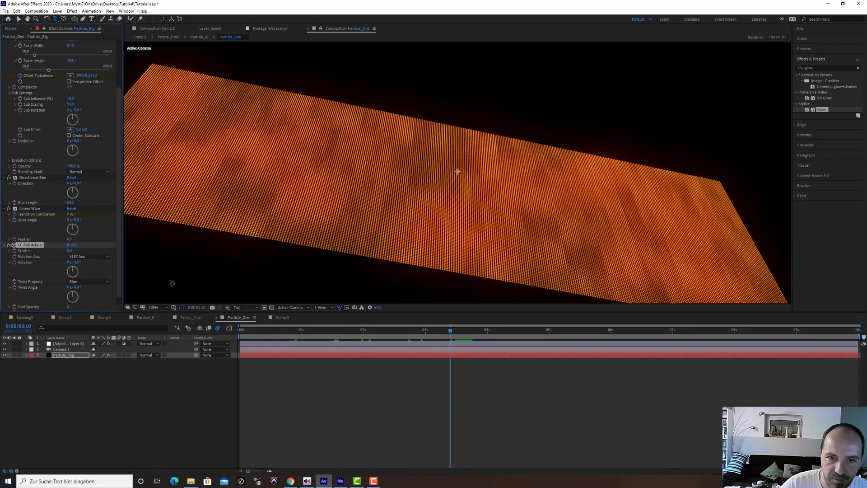
drag(273, 339, 406, 334)
key(space)
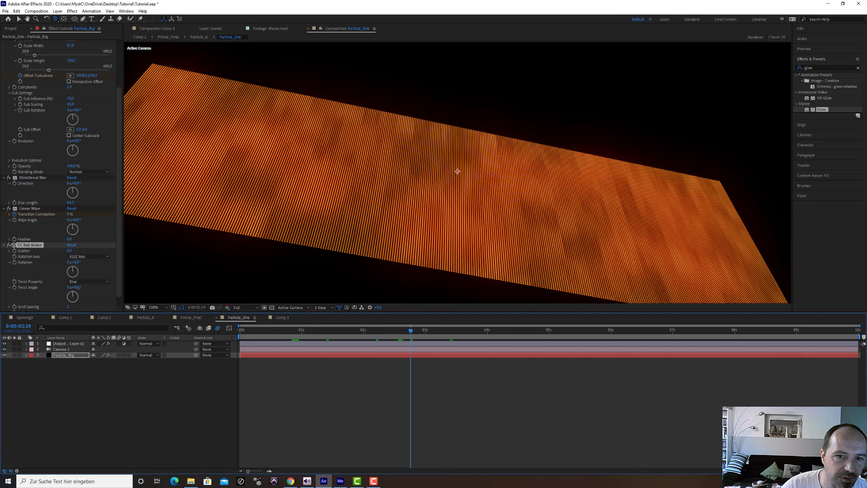
Step: Set Particle_Big's CC Ball Action rotation axis to XYZ Axis and raise its Twist Angle until the dots spread into twisted strands
drag(79, 288, 81, 287)
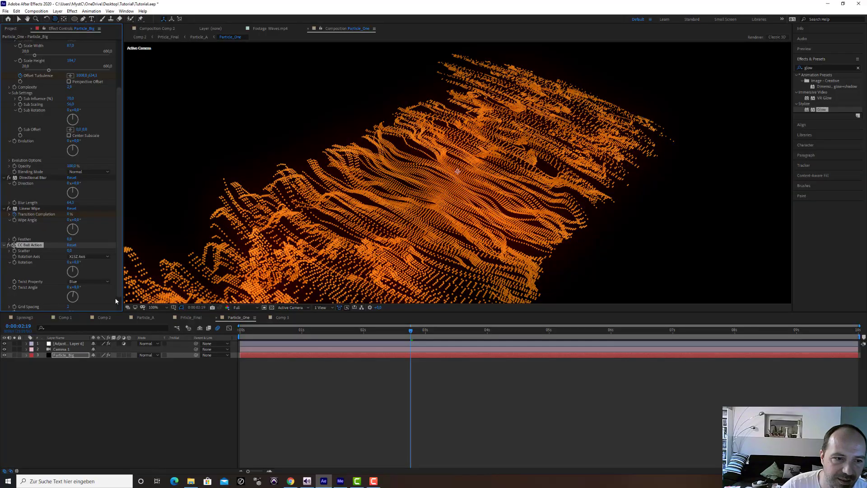
drag(74, 287, 98, 288)
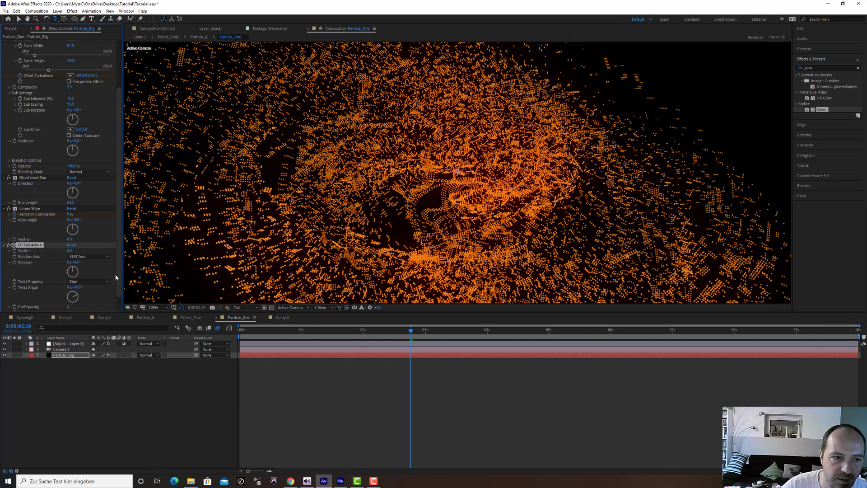
click(102, 257)
click(101, 309)
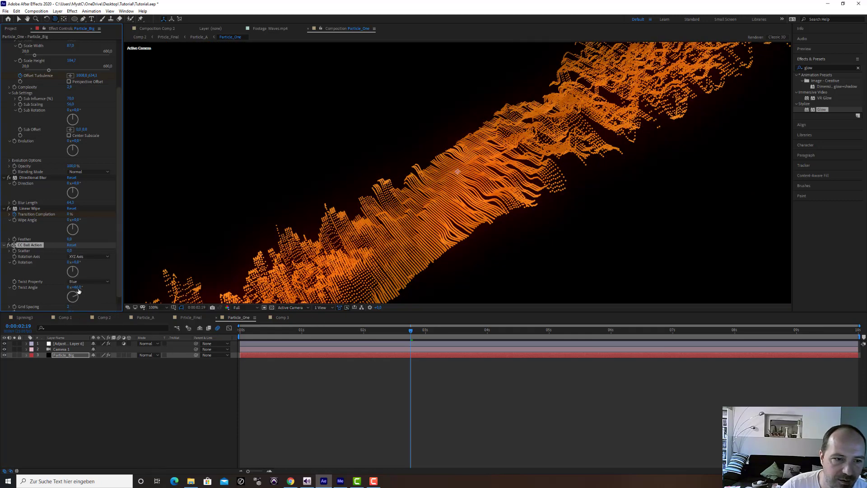
drag(77, 289, 160, 289)
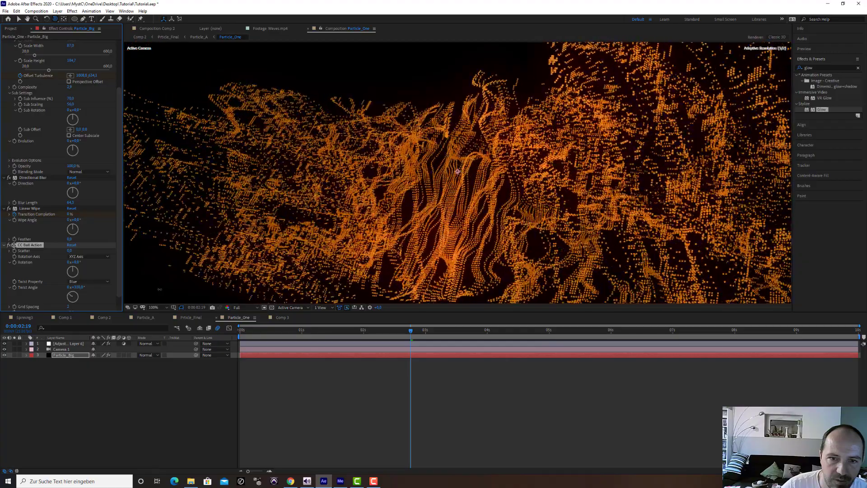
Step: Orbit the camera around the twisted dot strands and check their motion up to 0:00:03:03
drag(492, 231, 537, 178)
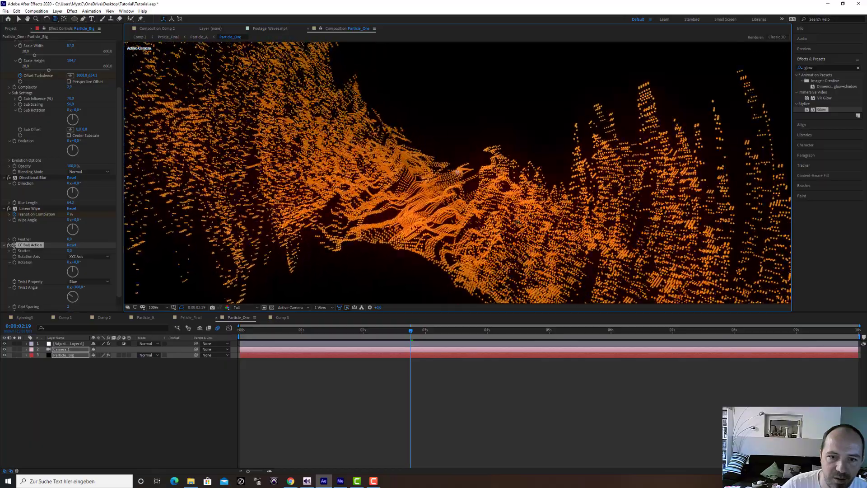
drag(412, 332, 433, 335)
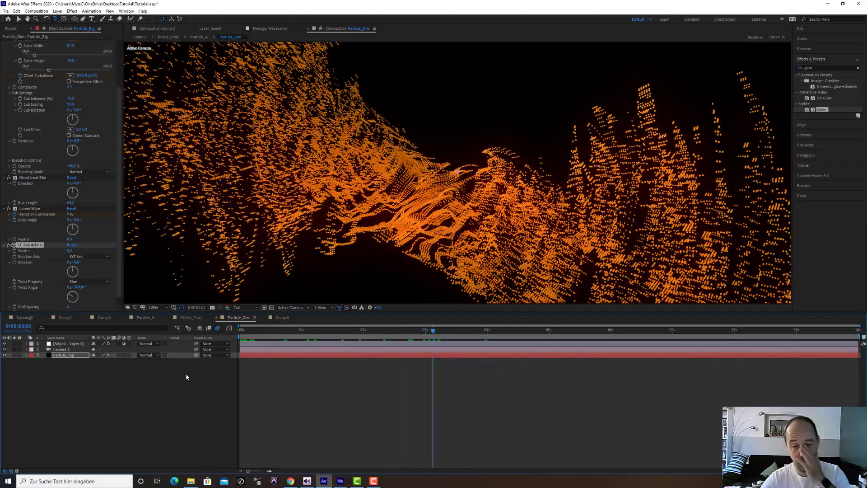
scroll(291, 240, down, 1)
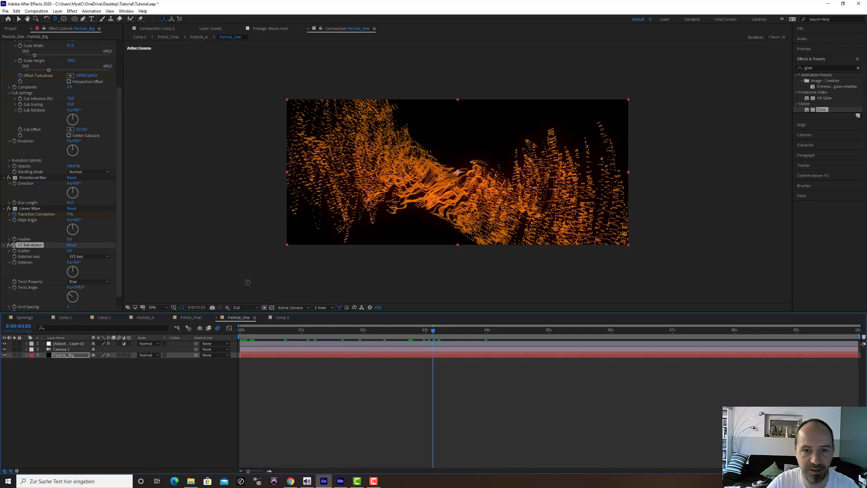
Step: Duplicate the Particle_Big layer and set the copy's blending mode to Add
click(66, 357)
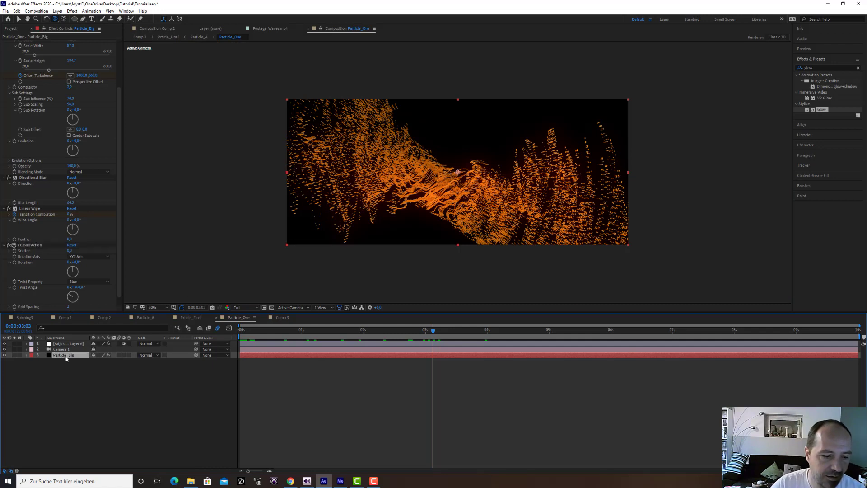
key(ctrl+d)
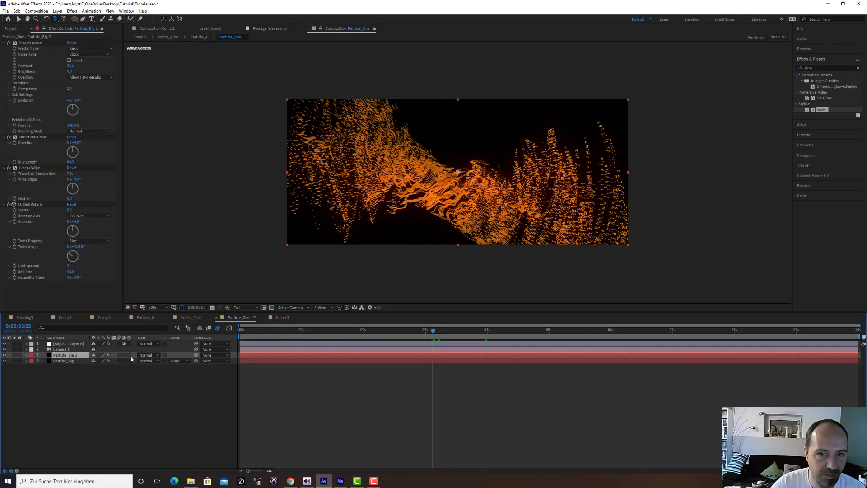
click(145, 356)
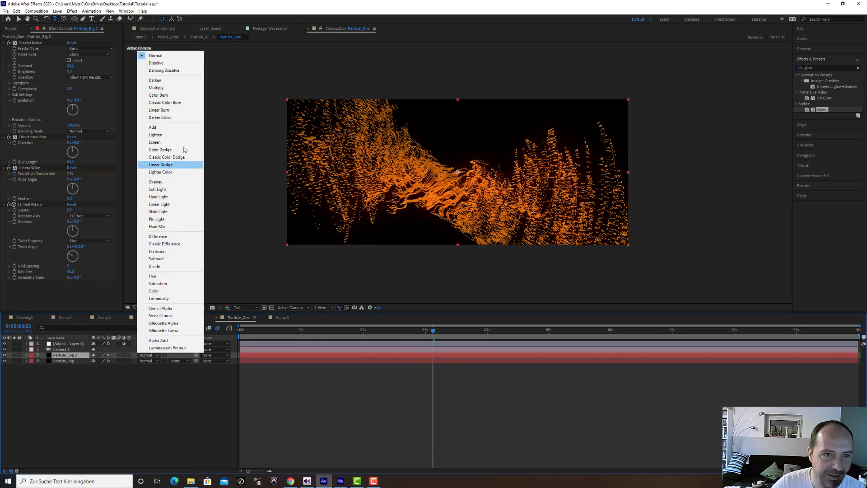
click(186, 129)
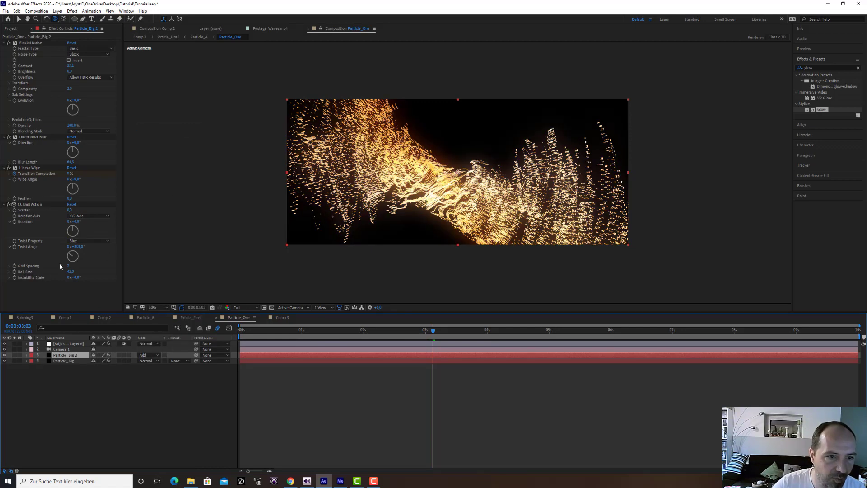
Step: Set the upper copy's CC Ball Action Ball Size to 25 and check the brighter strands up to 0:00:03:19
click(71, 271)
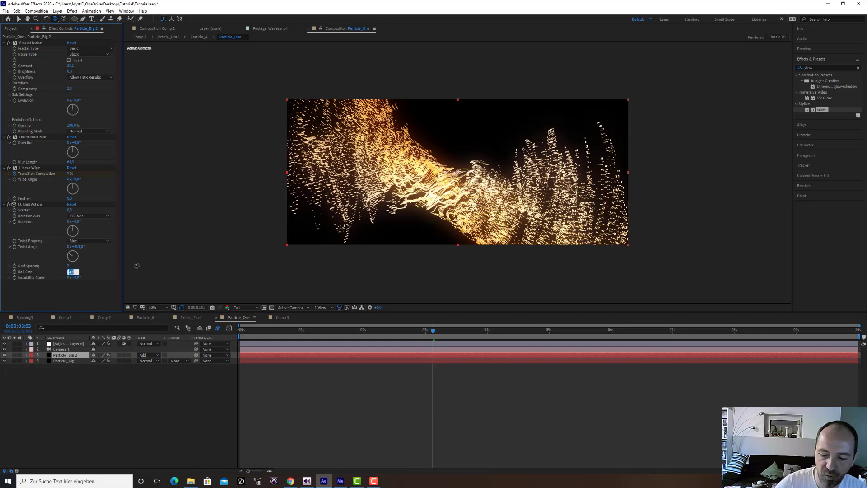
text(25)
key(Return)
scroll(472, 216, up, 1)
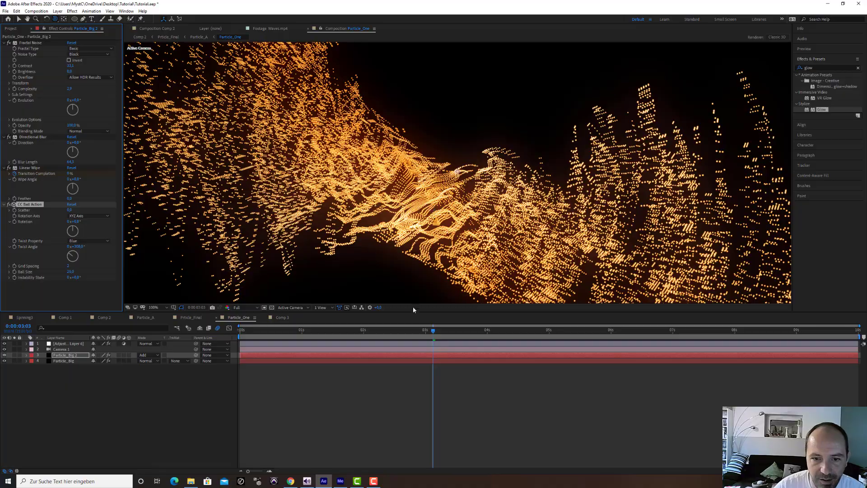
drag(428, 334, 473, 326)
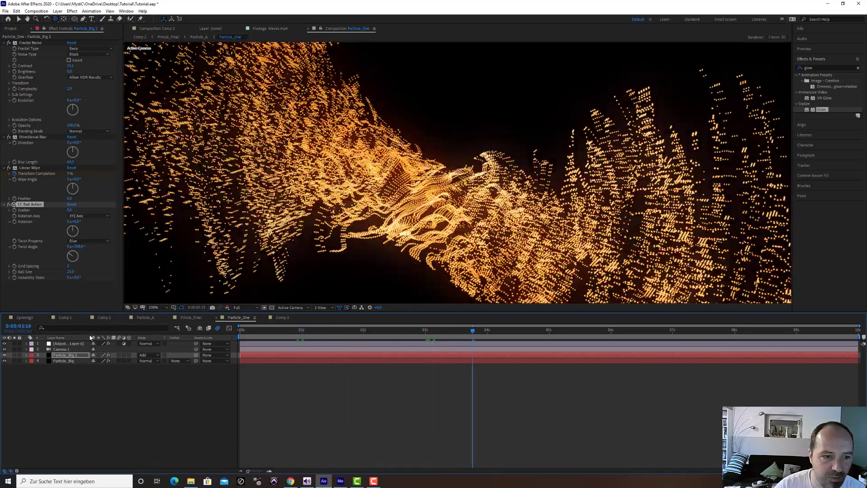
Step: Duplicate Particle_Big again, set this copy's blending mode to Add, and move it below the original layer
click(82, 345)
click(72, 361)
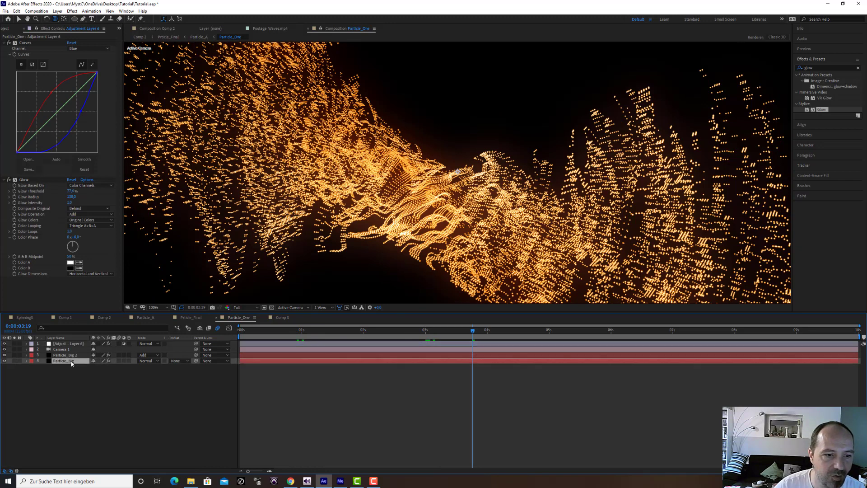
key(ctrl+d)
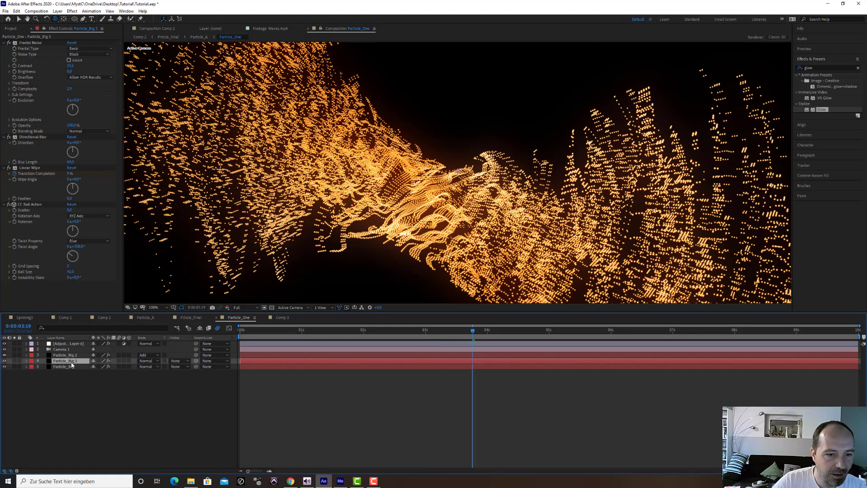
click(140, 363)
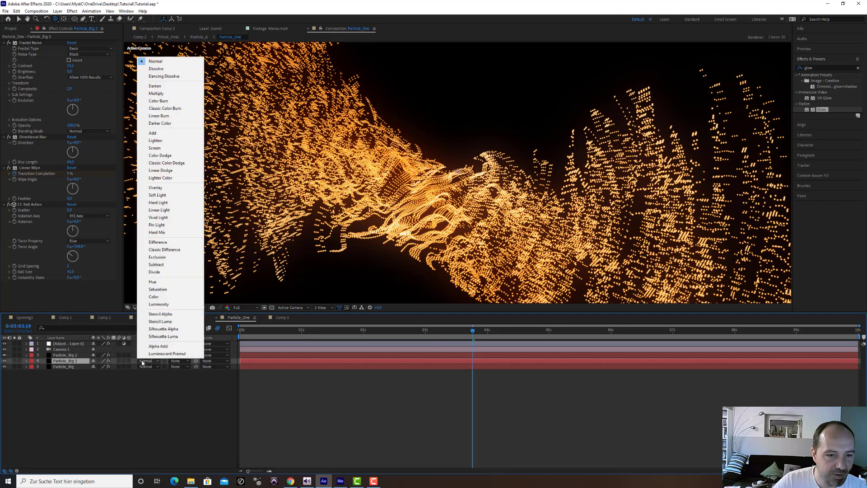
click(180, 133)
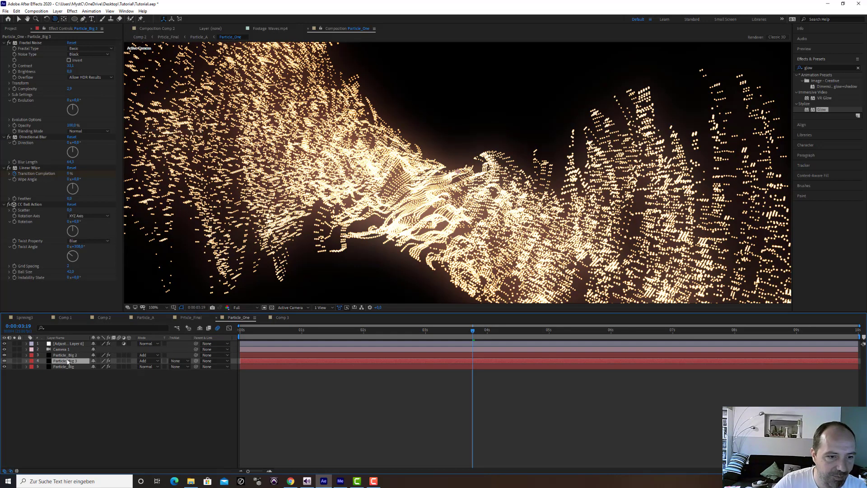
drag(68, 361, 67, 371)
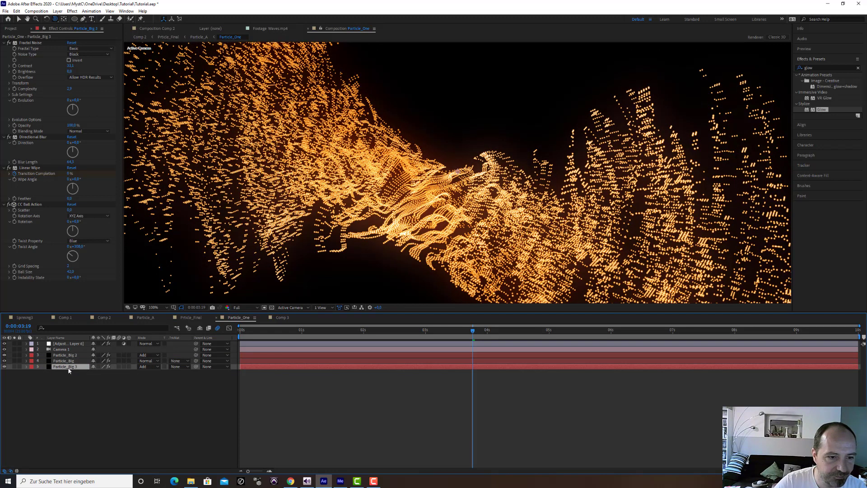
Step: Apply CC Radial Blur to the bottom Particle_Big copy with type Fading Zoom and an Amount of about -120
click(832, 68)
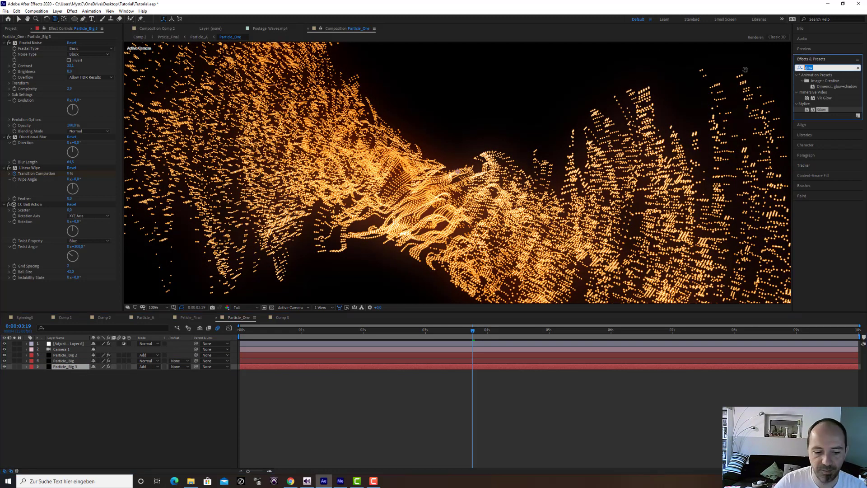
text(cc rad)
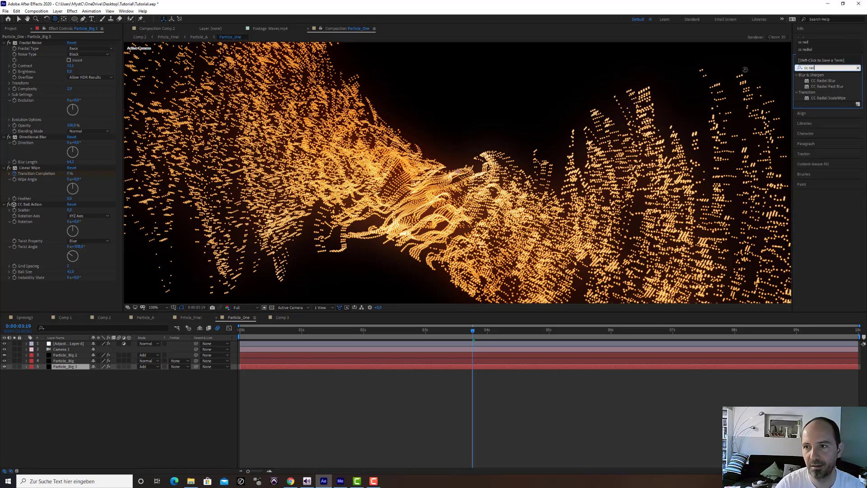
double_click(833, 82)
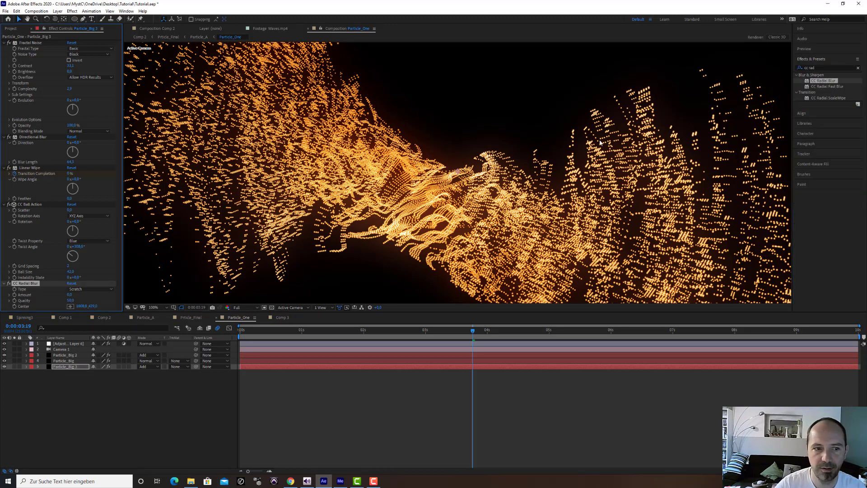
click(90, 288)
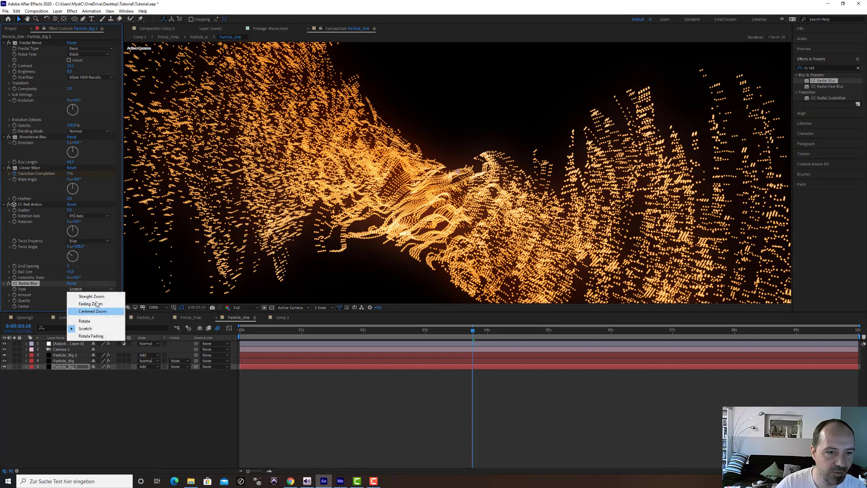
click(92, 303)
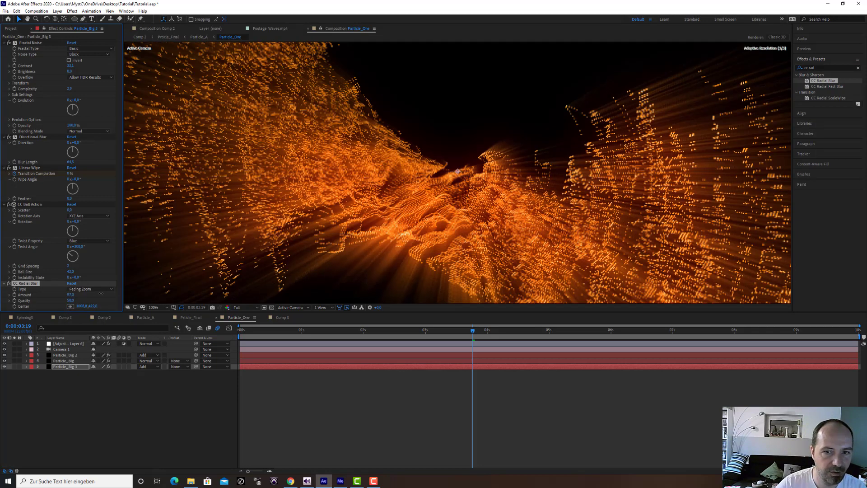
mouse_move(102, 293)
mouse_down()
mouse_move(18, 294)
mouse_move(116, 296)
mouse_up()
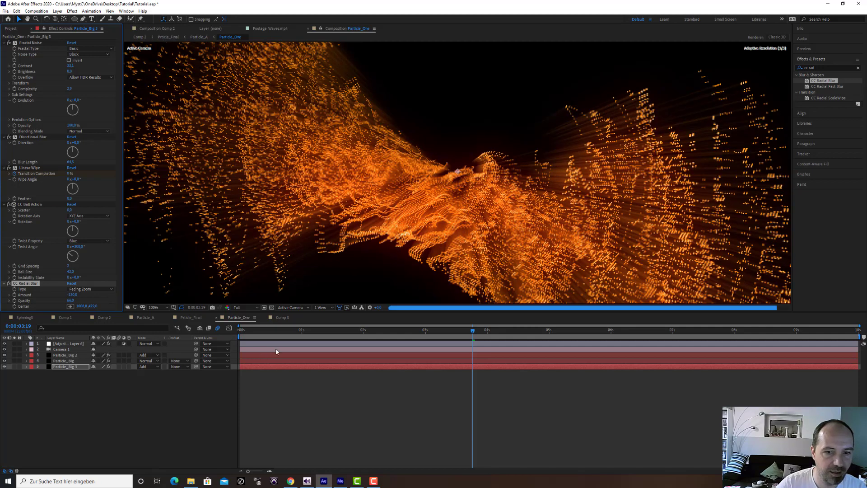
Step: Return to the start of the composition and create a new composition-sized black solid named BG
drag(315, 332, 214, 331)
scroll(384, 202, down, 1)
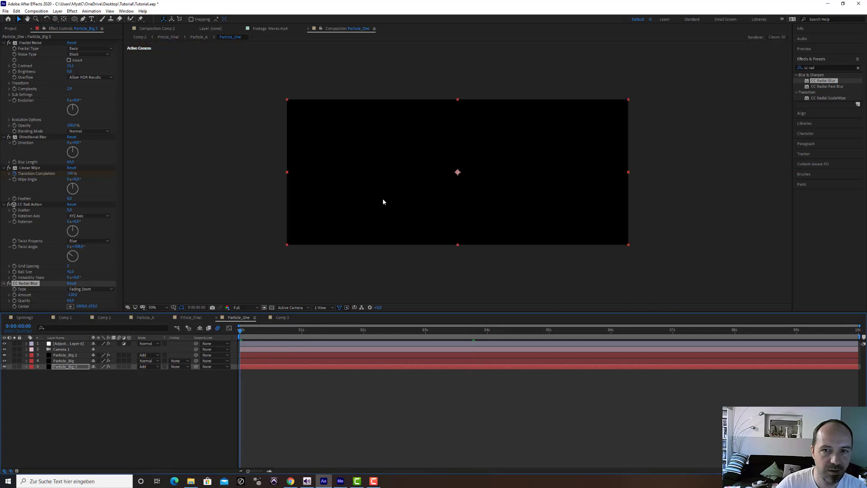
click(57, 11)
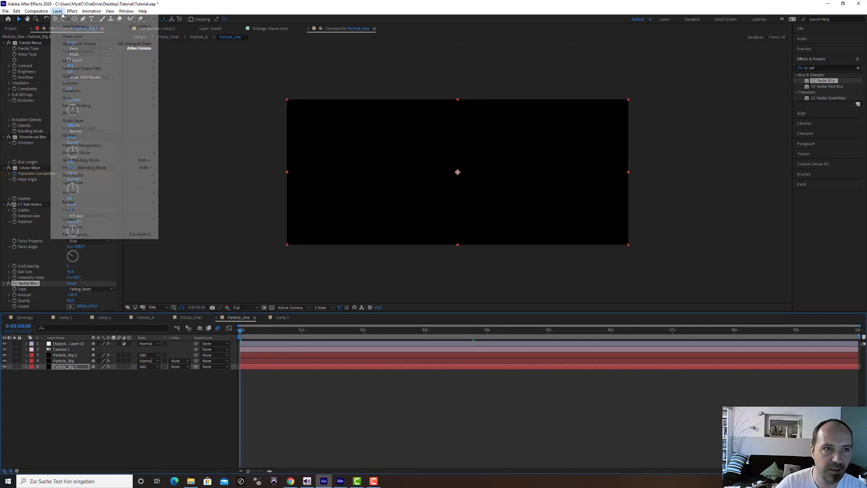
mouse_move(150, 19)
click(175, 27)
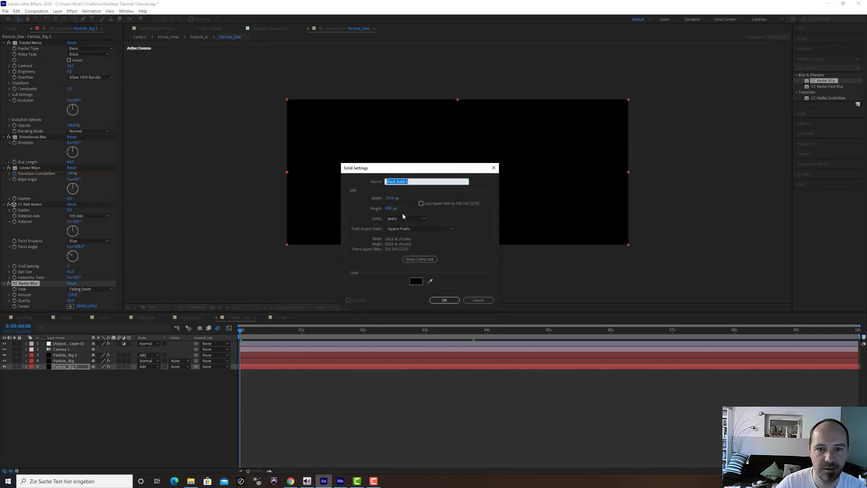
text(BG)
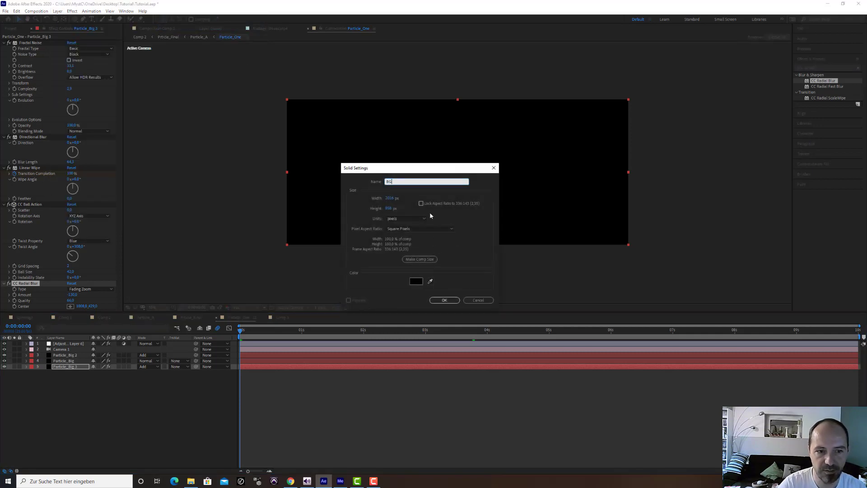
key(Return)
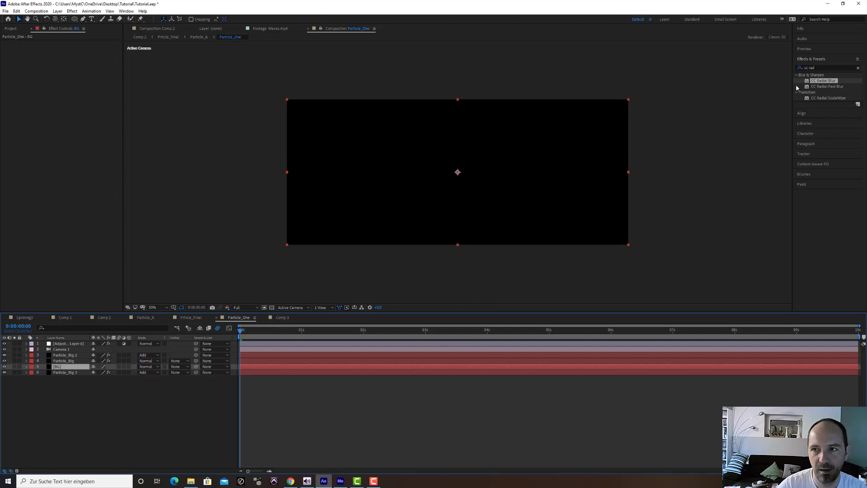
Step: Find the Gradient Ramp effect and apply it to the BG solid
click(827, 68)
text(ra)
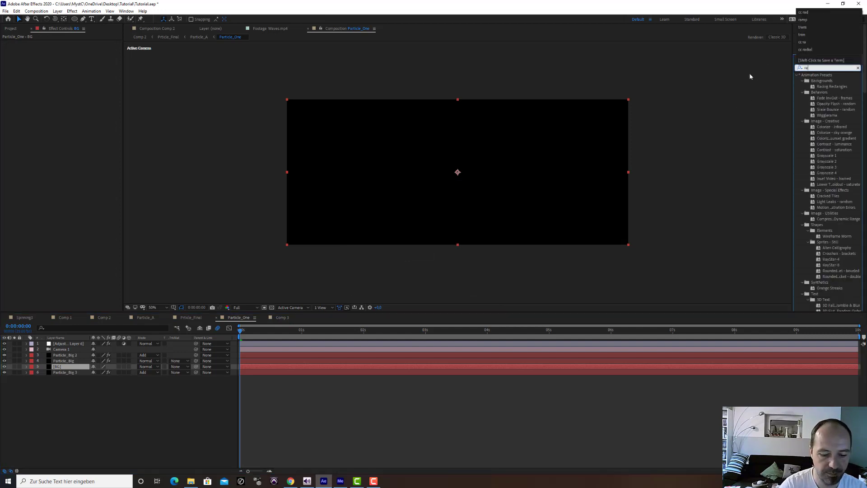
text(mp)
double_click(829, 80)
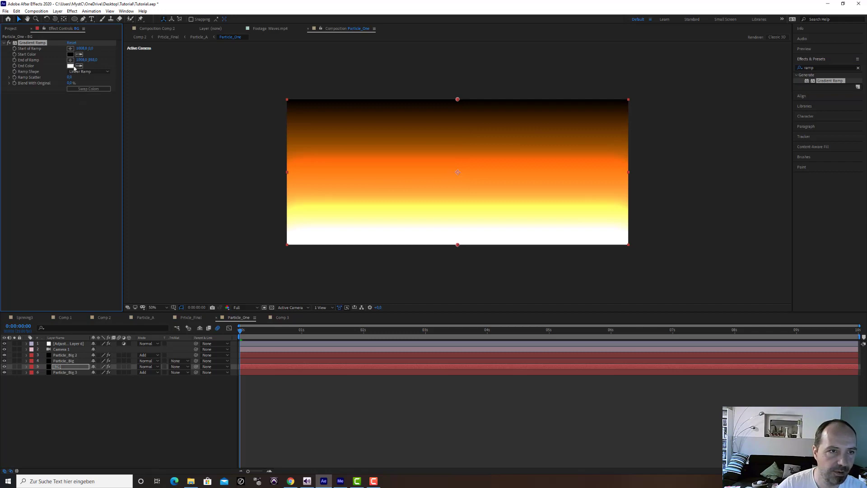
Step: Set the Gradient Ramp's End Color on BG to a very dark grey, about 202020
click(72, 67)
drag(155, 238, 141, 295)
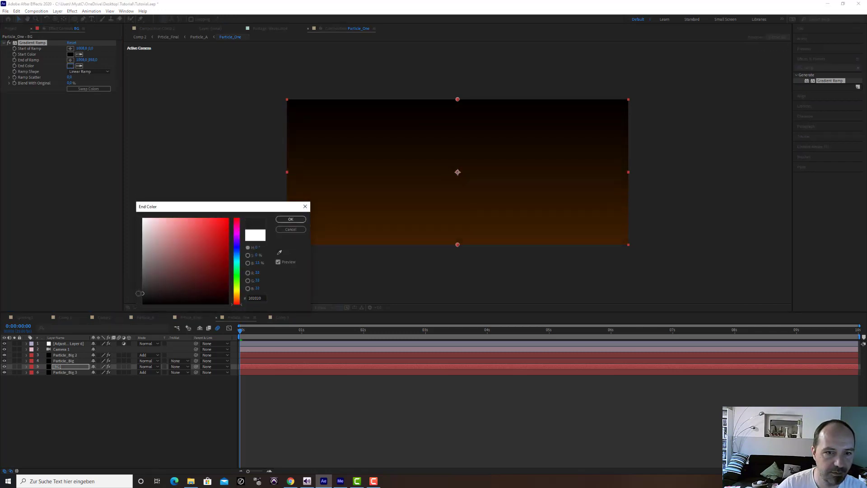
click(291, 219)
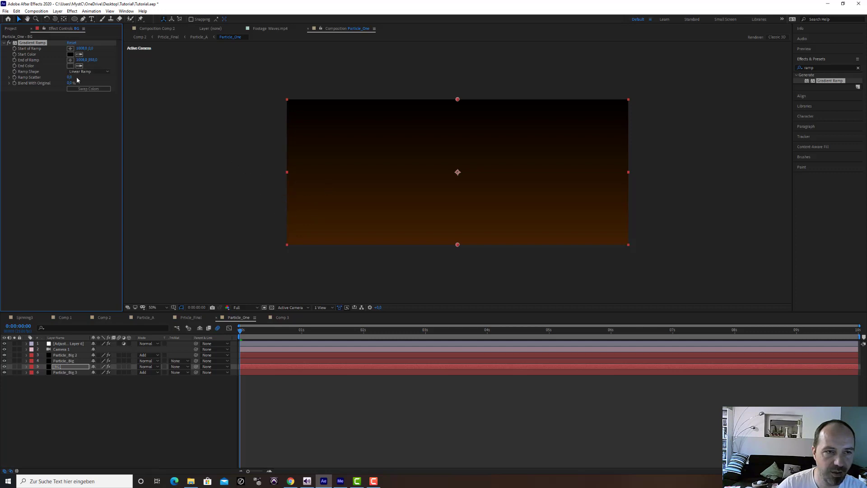
Step: Run BG's gradient diagonally, placing its start point beyond the frame's upper-right corner and its end point beyond the lower-left corner
click(70, 60)
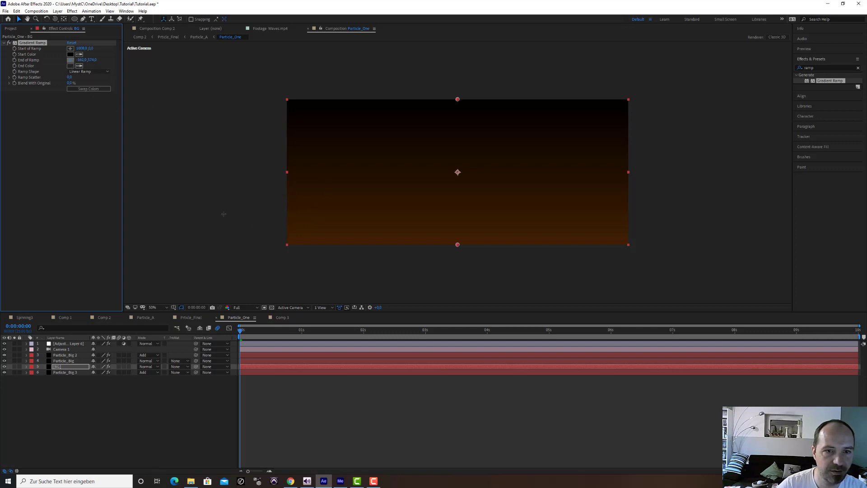
click(248, 253)
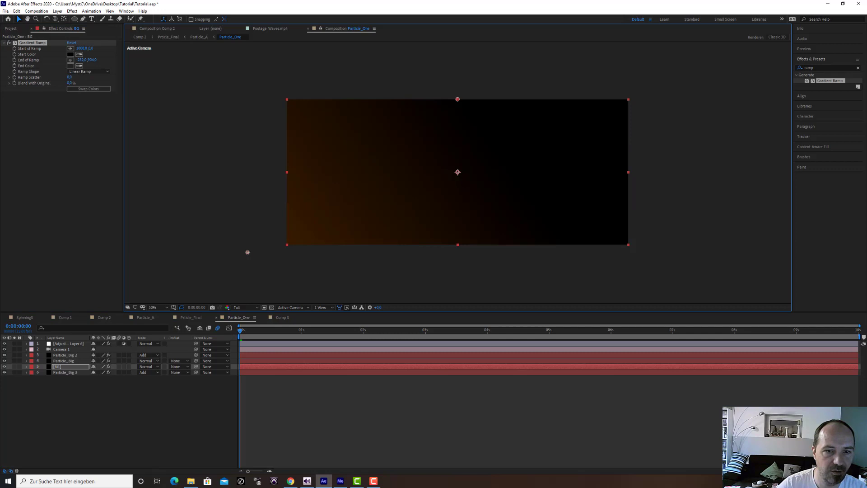
click(91, 54)
click(640, 91)
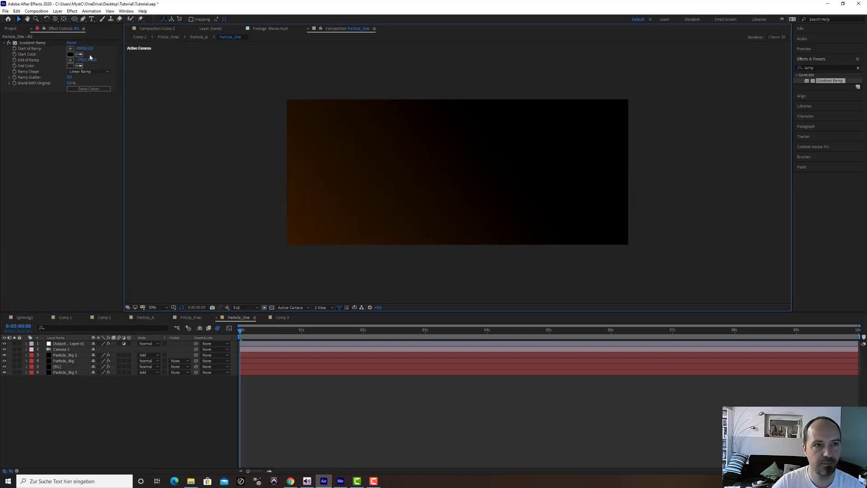
click(71, 49)
click(654, 93)
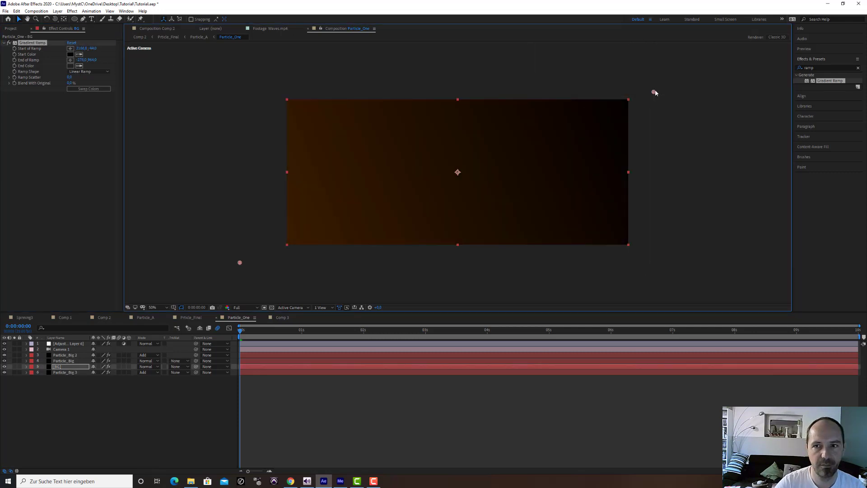
drag(655, 91, 666, 79)
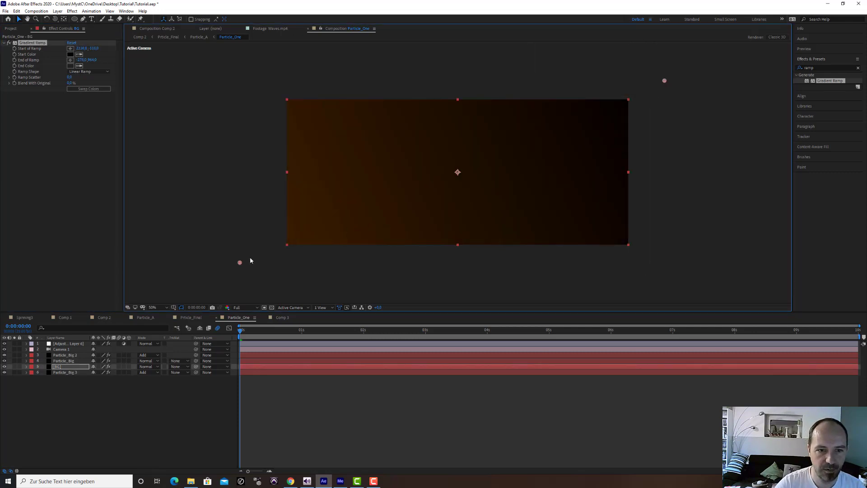
click(225, 281)
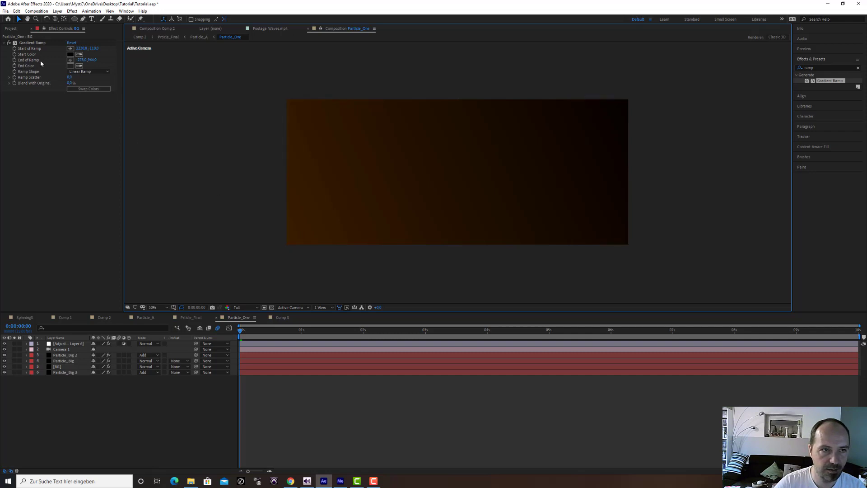
click(34, 43)
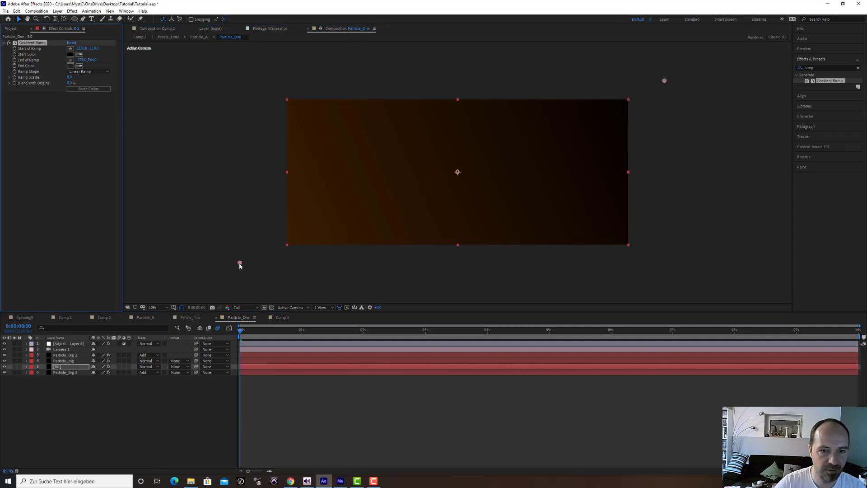
drag(240, 263, 222, 286)
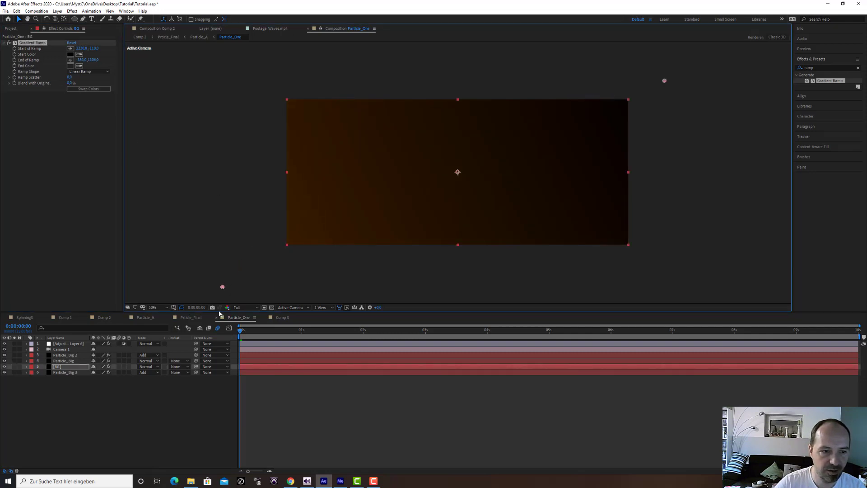
Step: Reveal Camera 1's transform properties and enable Orientation keyframing at the start of the composition
click(68, 350)
click(26, 349)
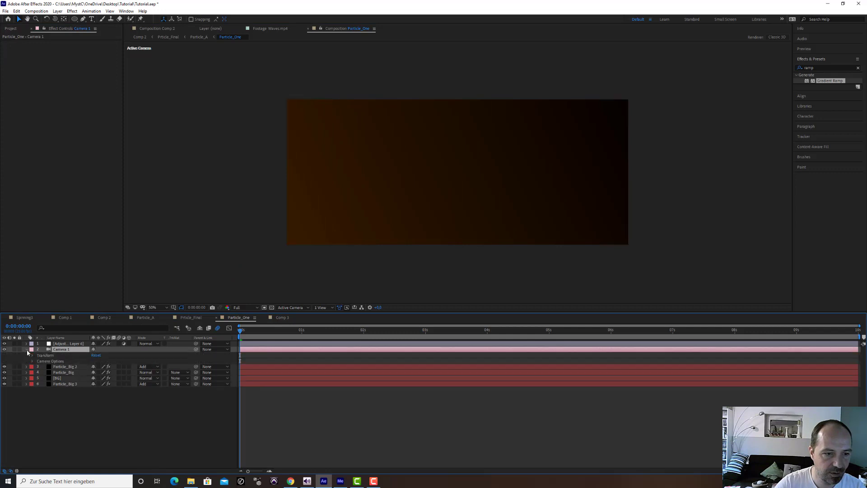
click(33, 356)
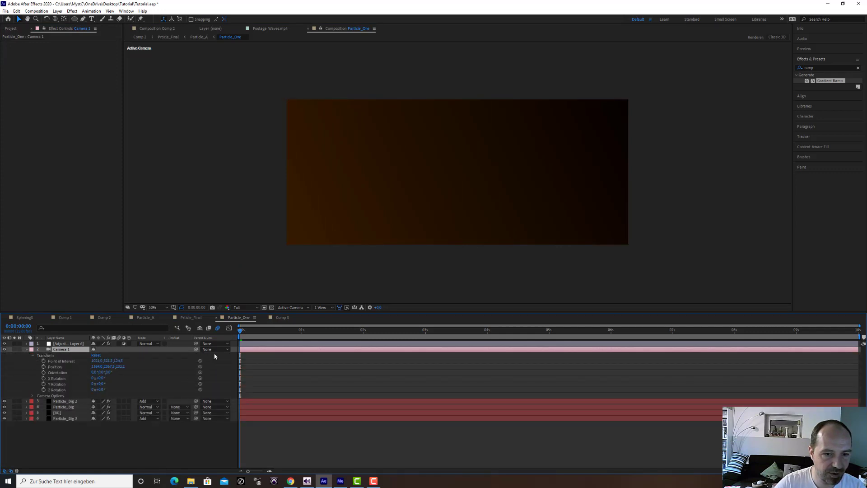
click(43, 372)
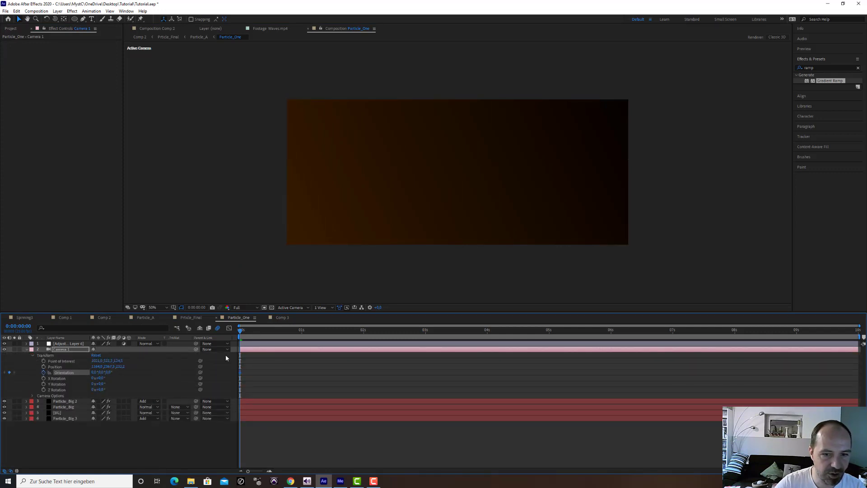
Step: At 0:00:08:13, orbit Camera 1 around the particle strands and dolly it closer to them
drag(501, 334, 768, 333)
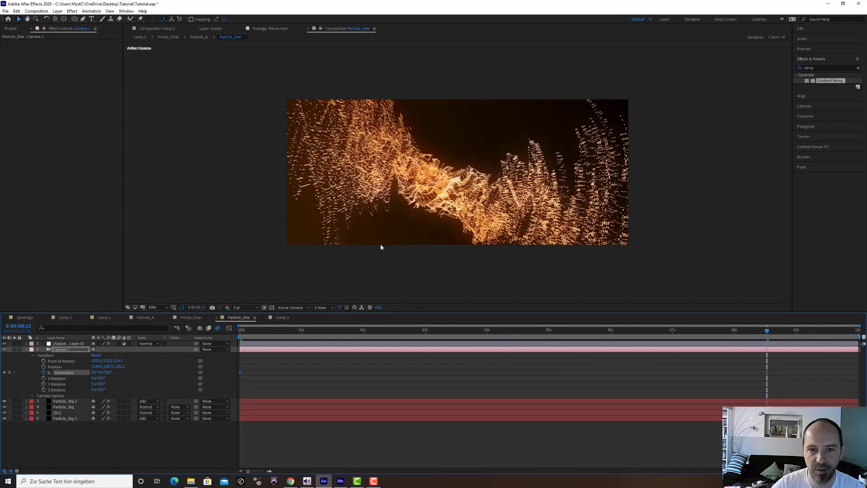
click(55, 19)
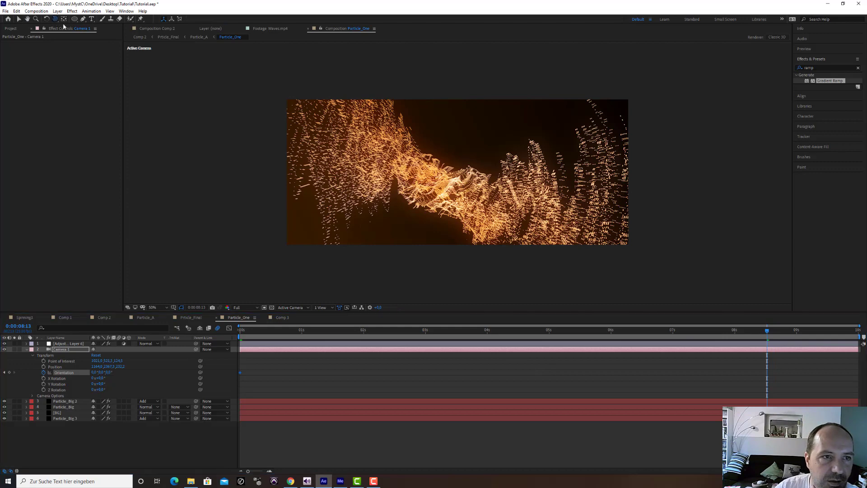
drag(465, 193, 447, 209)
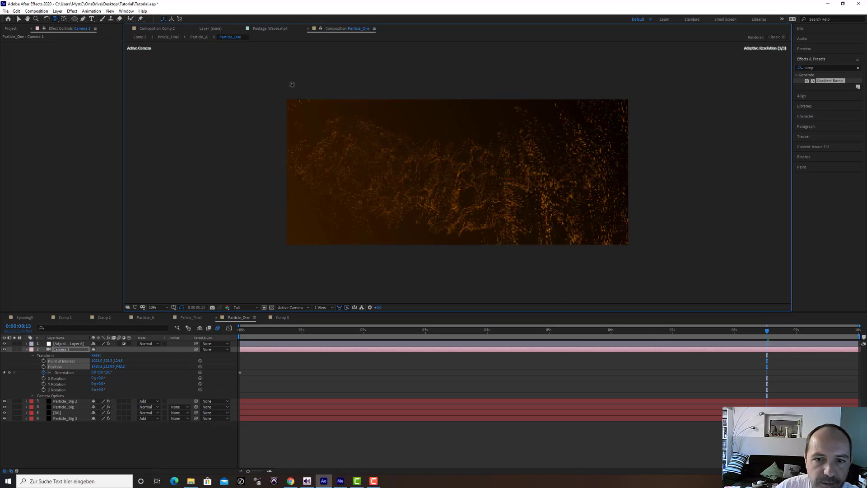
click(55, 19)
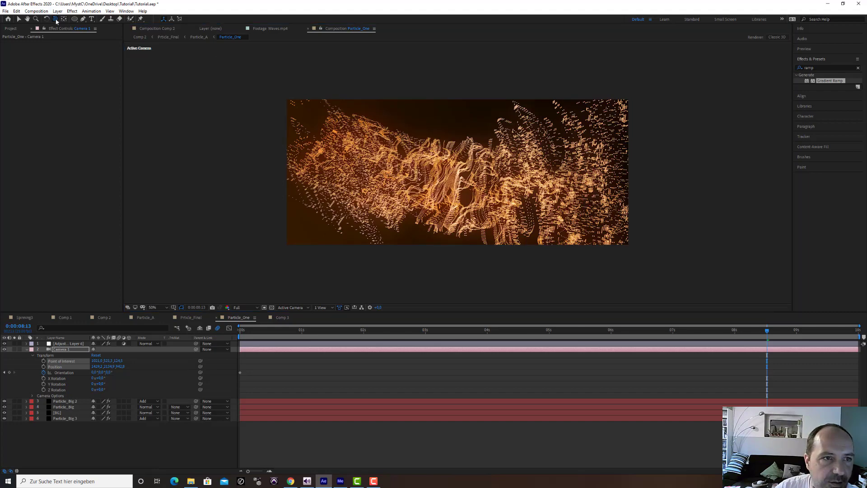
click(87, 41)
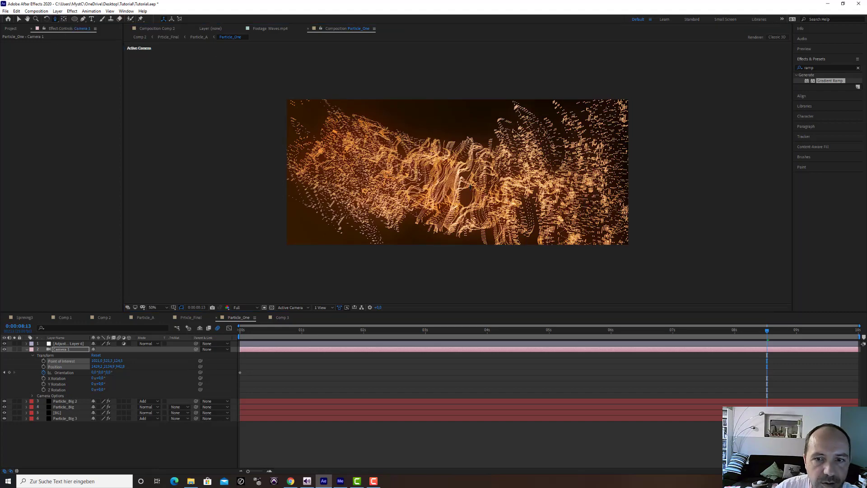
drag(470, 187, 476, 126)
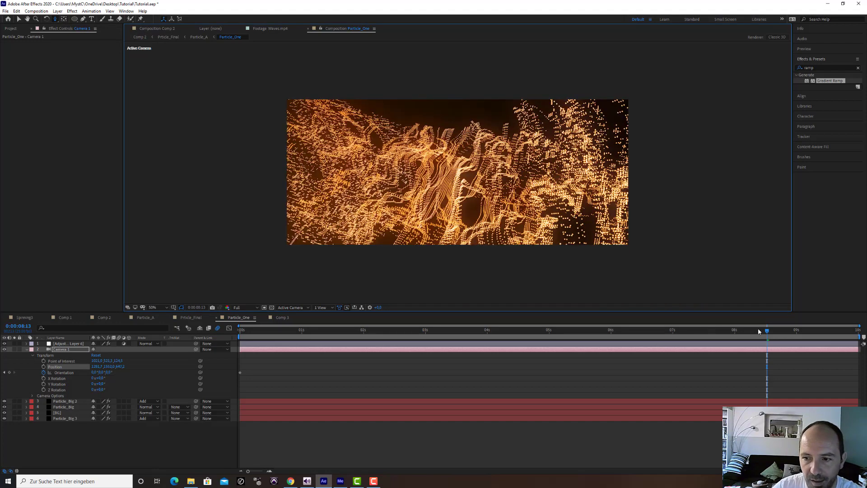
Step: Preview the animation from the start and inspect the Particle_Big layer soloed at 0:00:03:10
drag(759, 331, 239, 332)
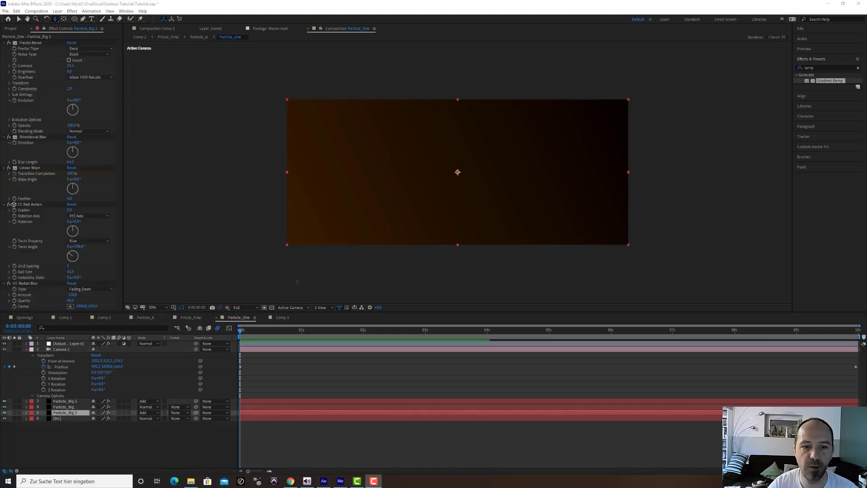
click(242, 330)
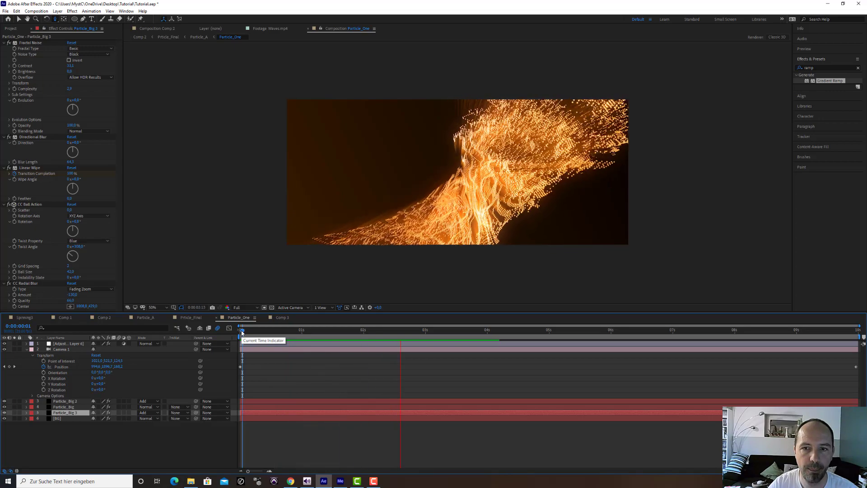
key(space)
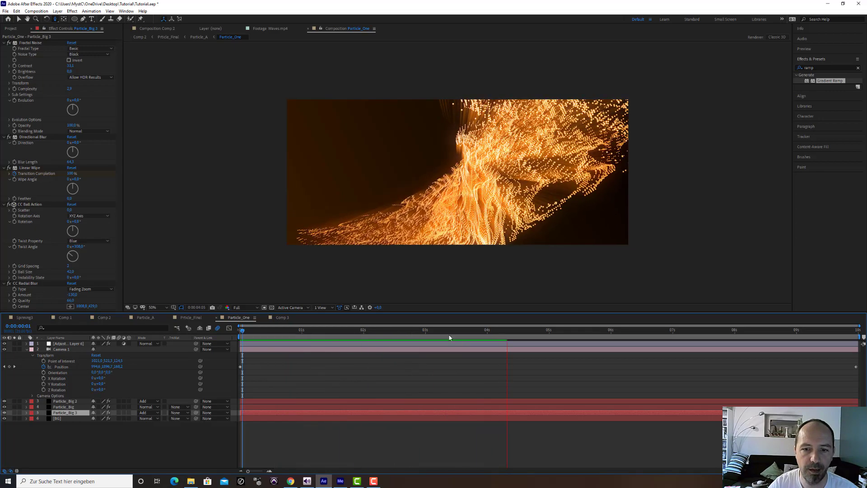
mouse_move(464, 337)
mouse_down()
mouse_move(407, 329)
mouse_move(450, 330)
mouse_up()
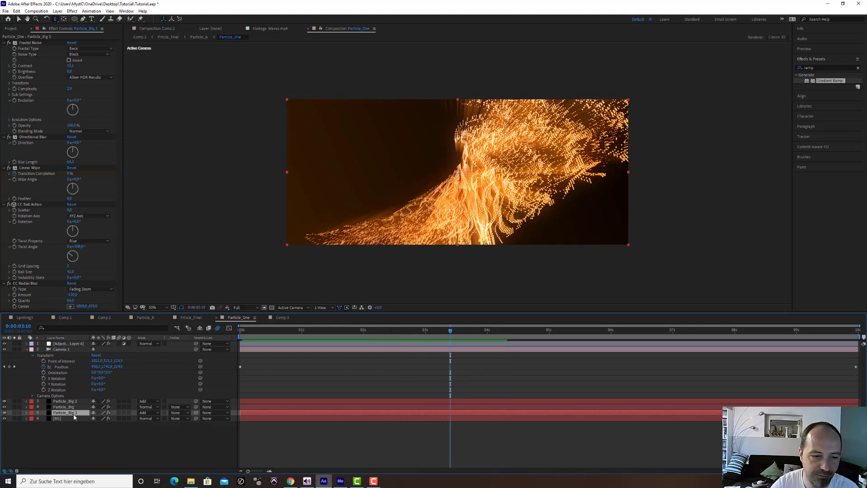
click(72, 407)
click(14, 407)
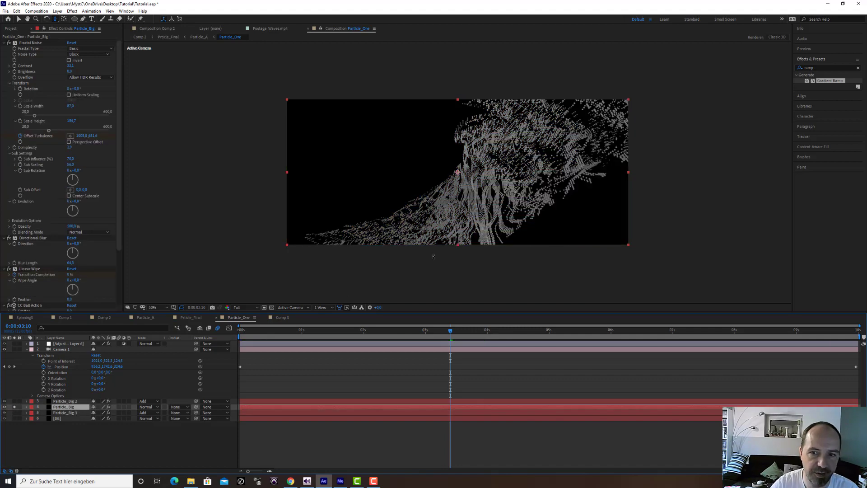
click(14, 407)
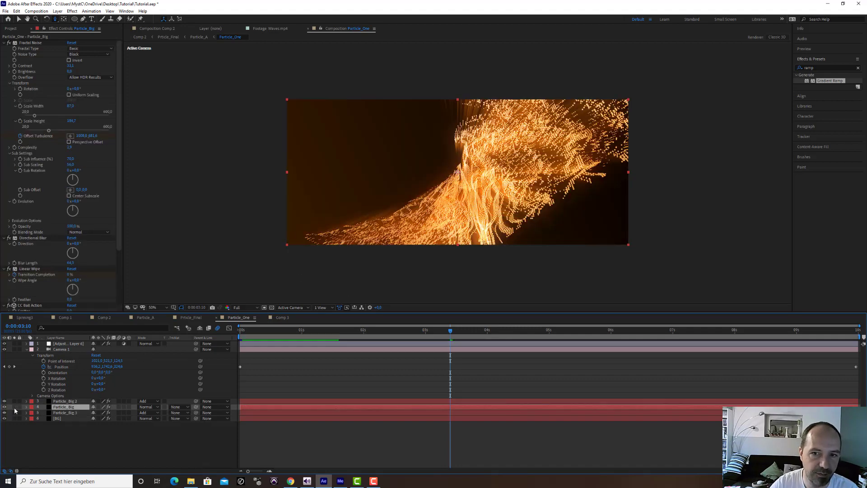
Step: Apply CC Vector Blur to Particle_Big with type Direction Fading and an Amount of about 30
click(827, 67)
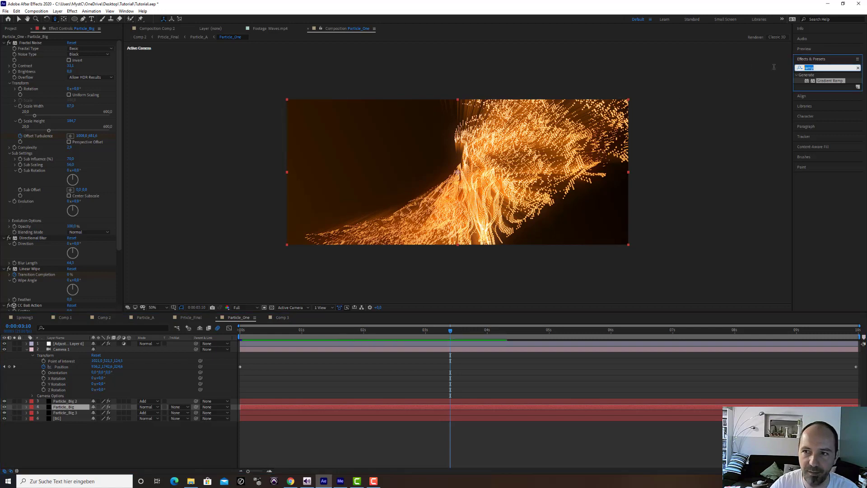
text(ve)
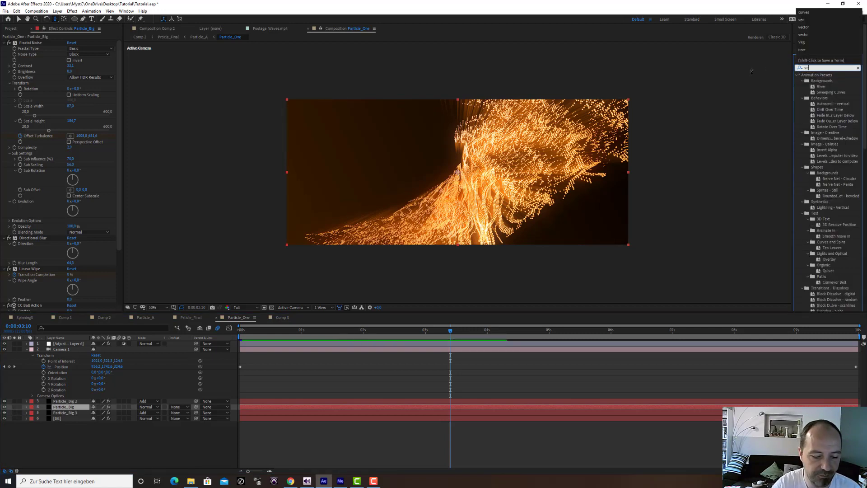
text(c)
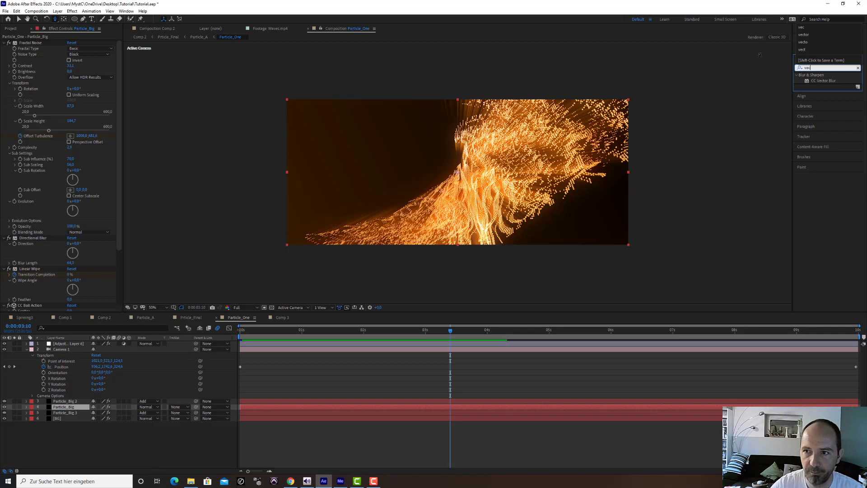
double_click(822, 81)
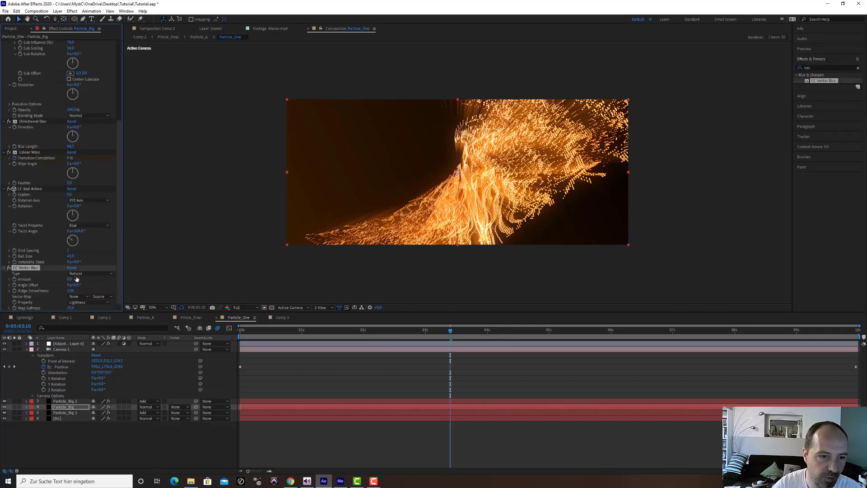
click(95, 274)
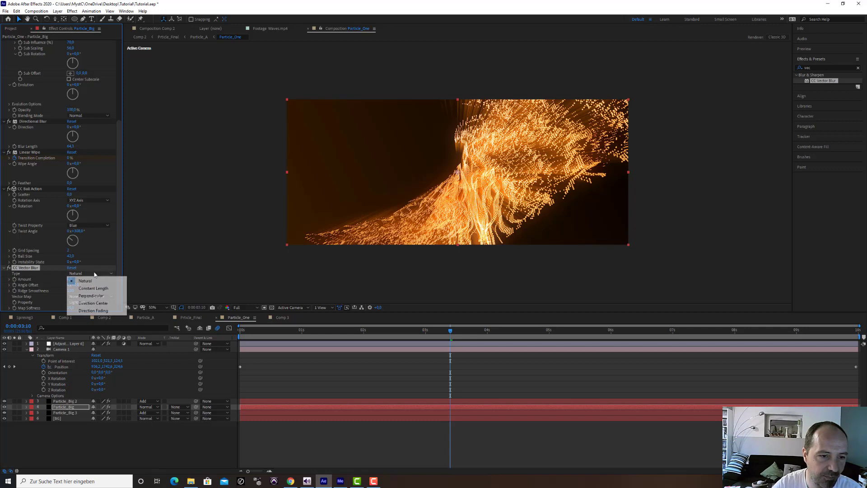
click(93, 310)
drag(67, 280, 88, 280)
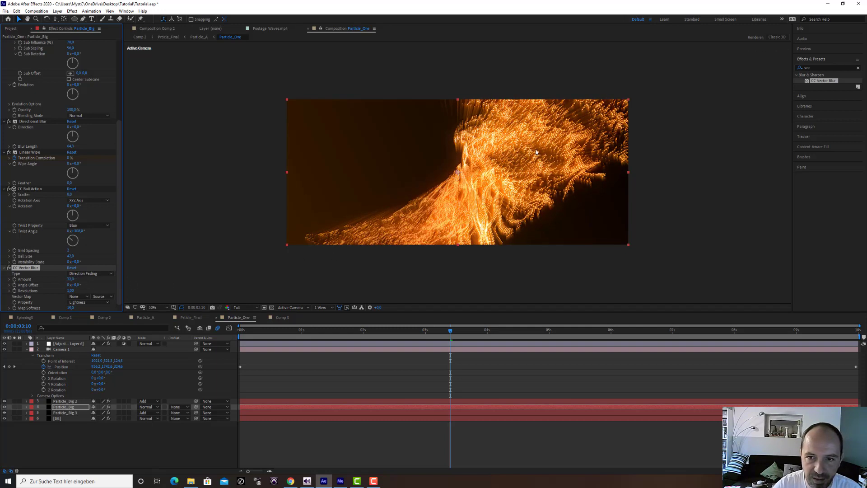
Step: Check the blurred Particle_Big layer in solo and within the full composite at several points in time
click(15, 407)
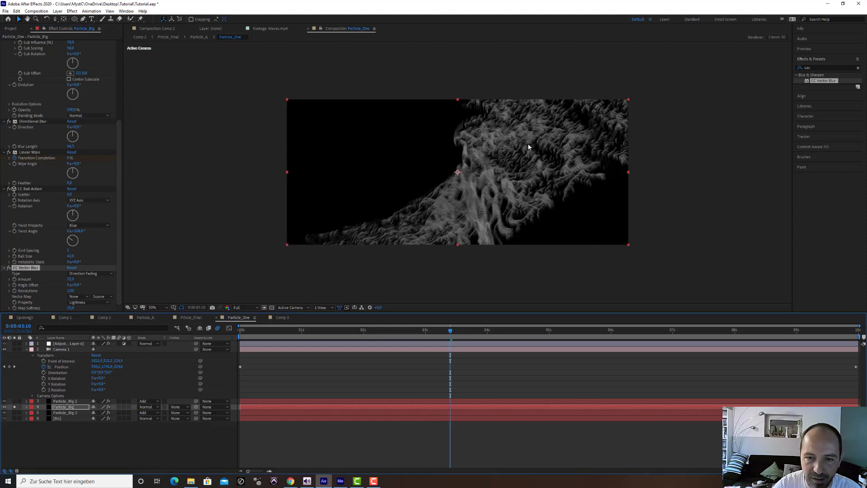
drag(386, 333, 411, 330)
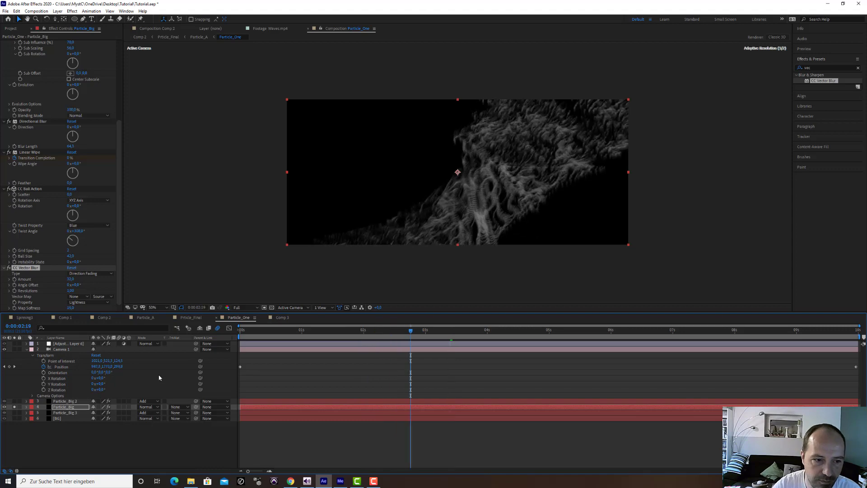
click(15, 407)
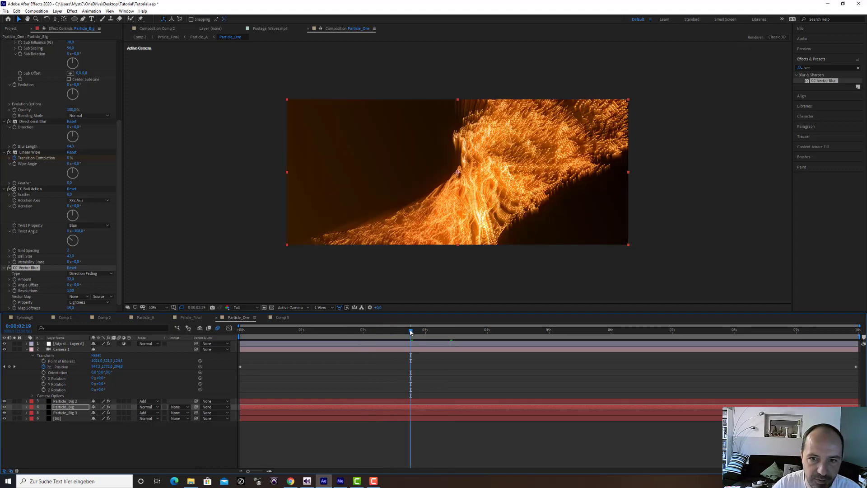
drag(410, 333, 480, 335)
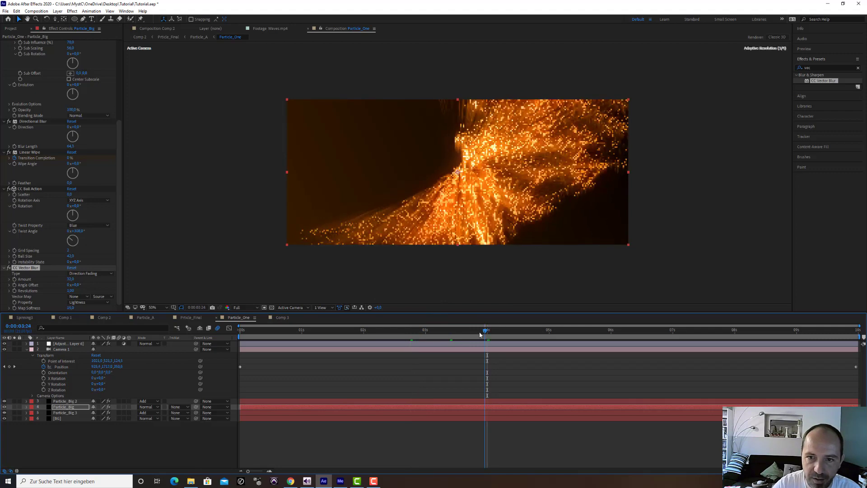
Step: At 0:00:03:24, dolly Camera 1 in close to the particle strands and orbit it to a new angle around them
key(c)
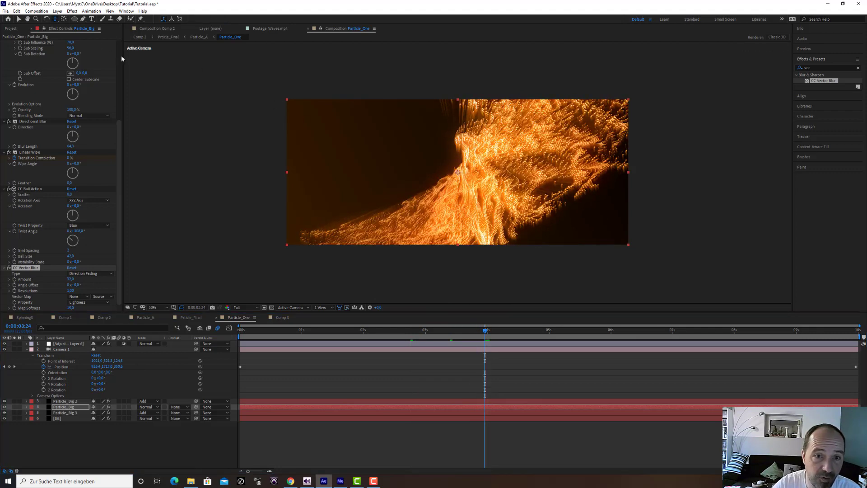
drag(500, 195, 500, 104)
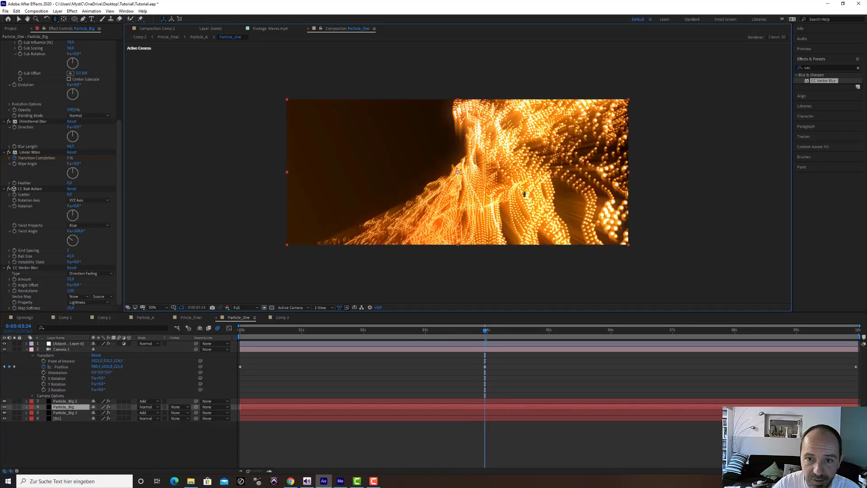
click(57, 19)
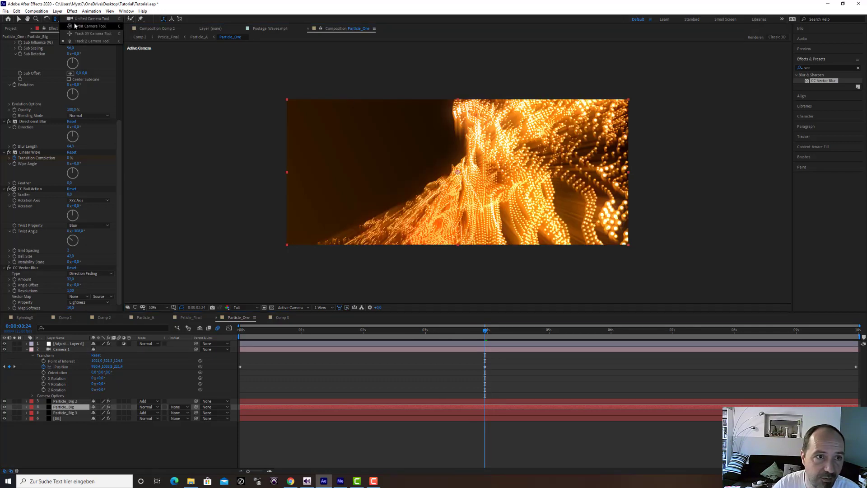
click(73, 26)
drag(511, 189, 481, 223)
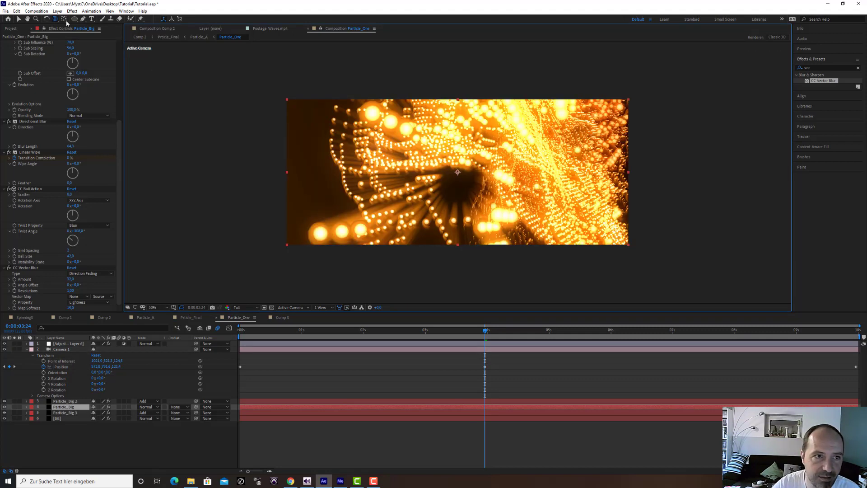
Step: Dolly Camera 1 back out at the same frame until most of the particle spread is in view
click(54, 19)
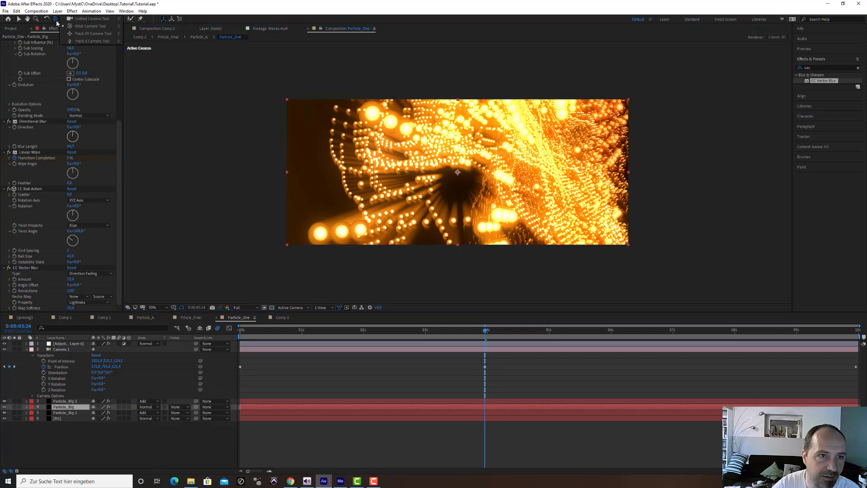
click(81, 42)
drag(484, 160, 478, 420)
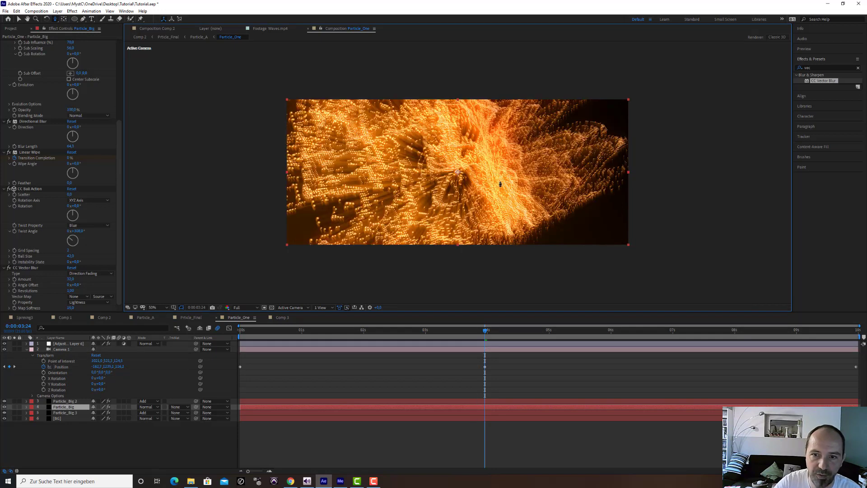
drag(501, 185, 505, 209)
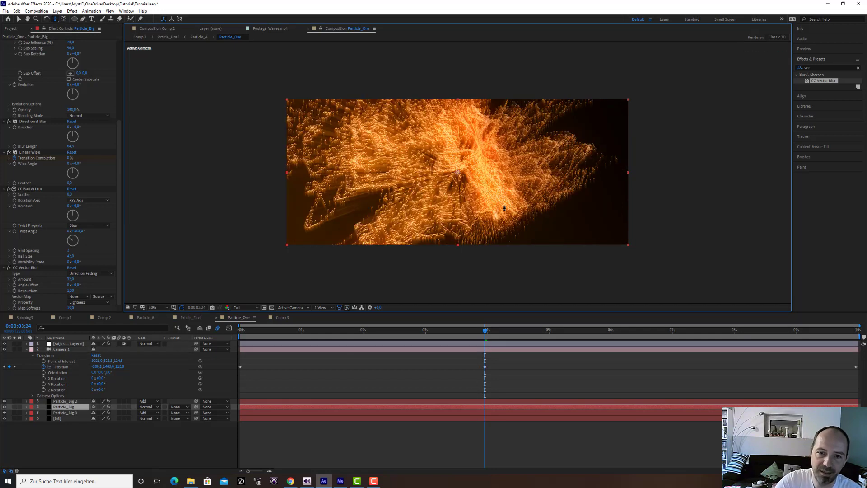